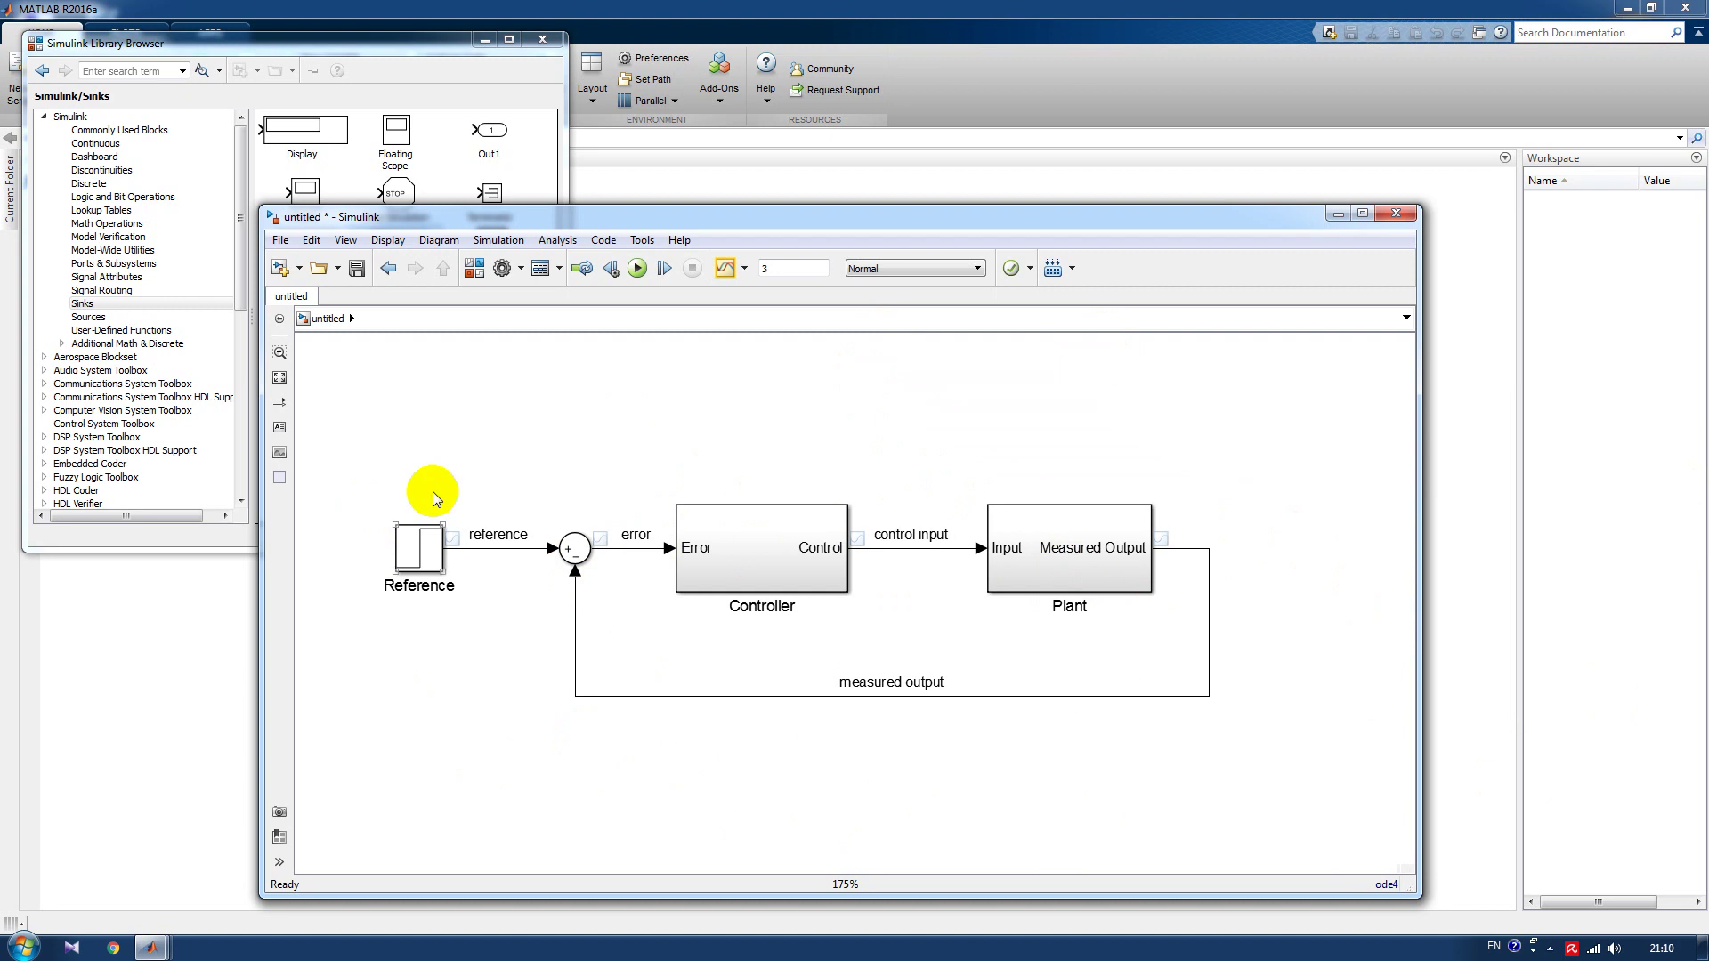
Simulate the feedback loop and confirm the measured output overshoots to about 1.27, then settles at 1.
left_click(676, 515)
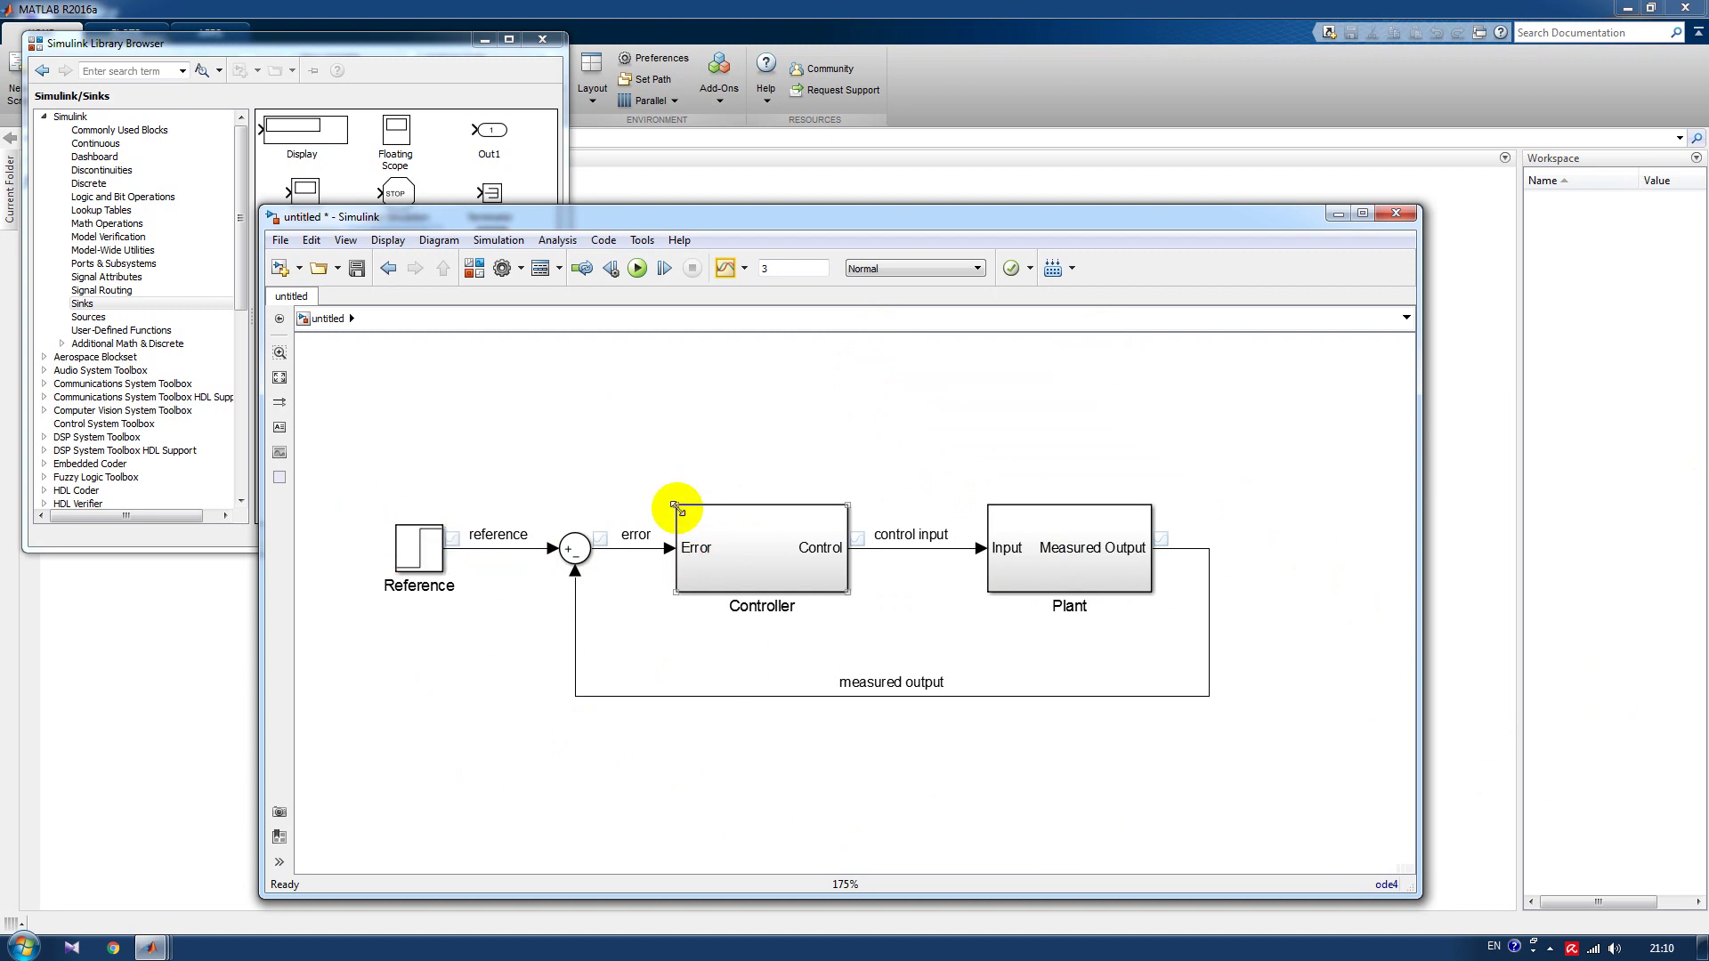
left_click(637, 269)
left_click(1163, 538)
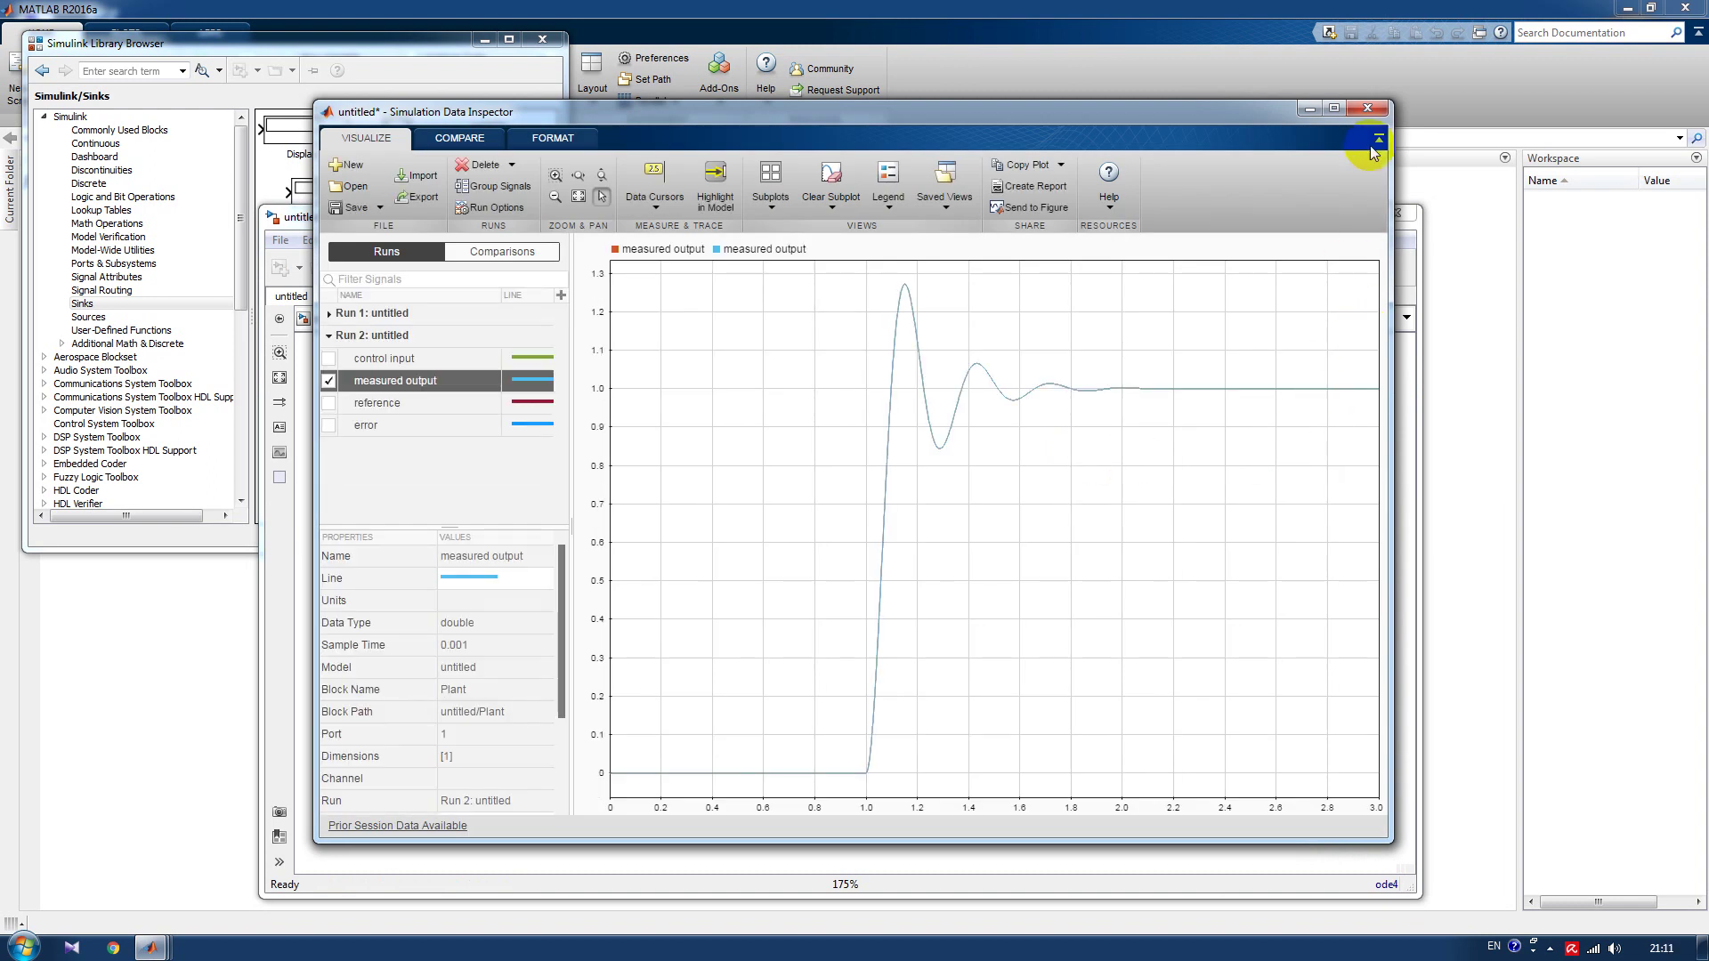
left_click(1367, 108)
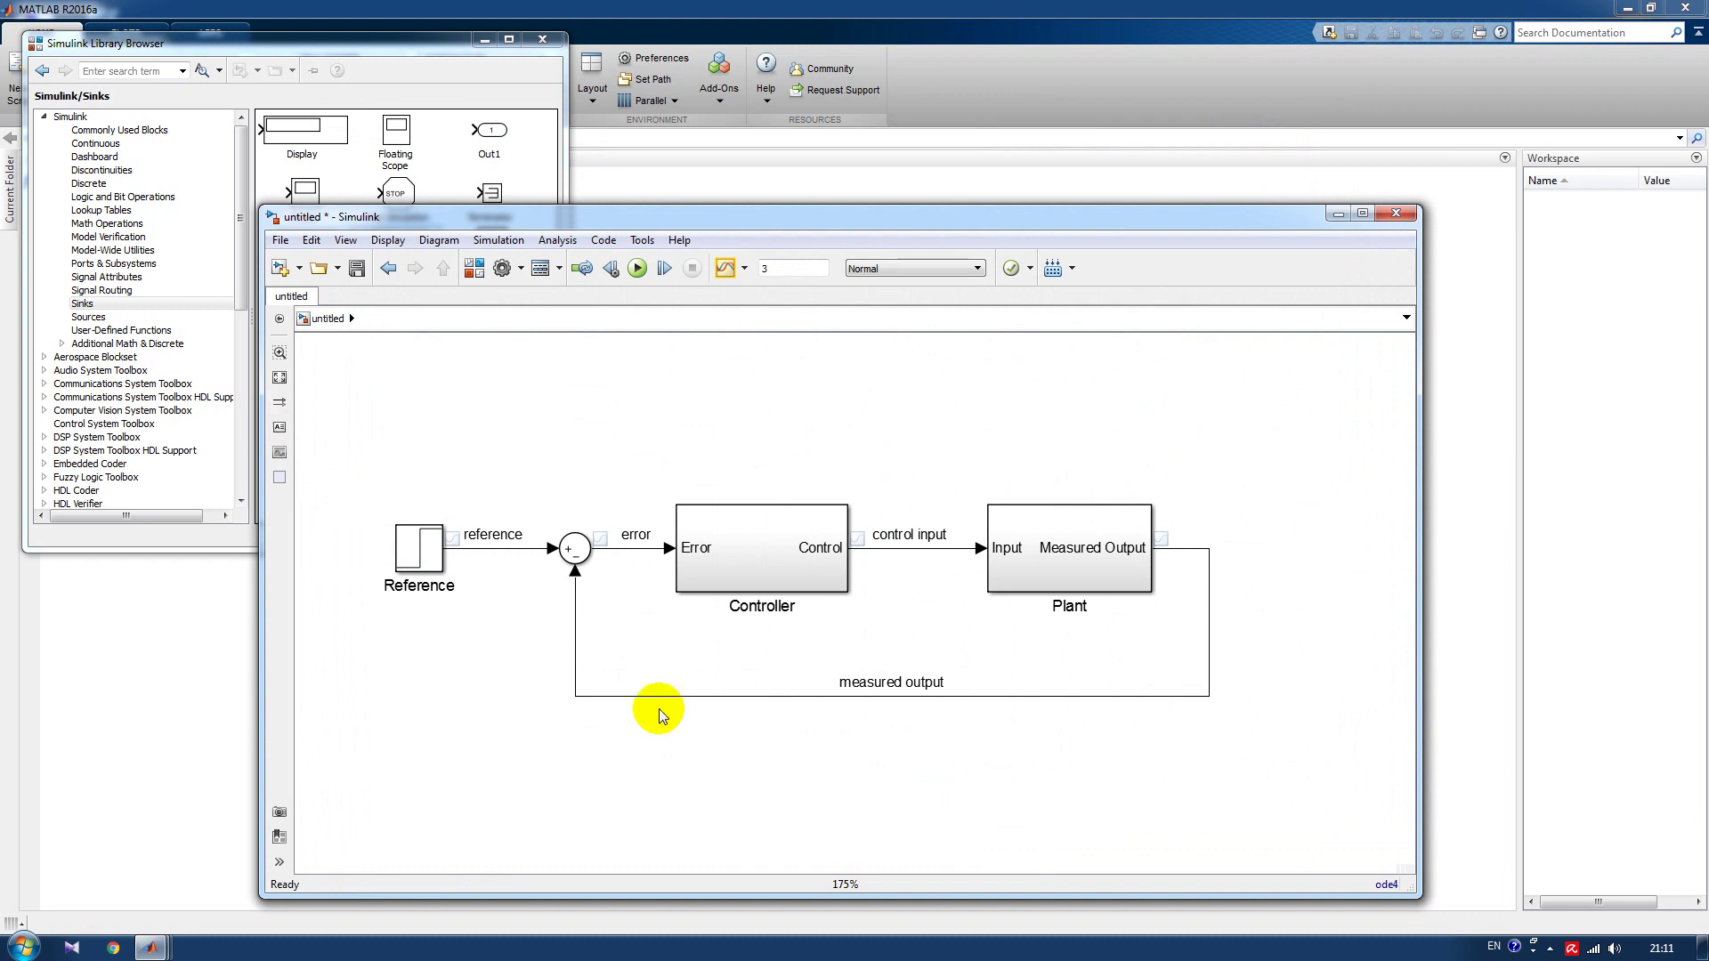
Narrow the model window from its left edge and move it down-left beside the Sinks library.
left_click(1296, 611)
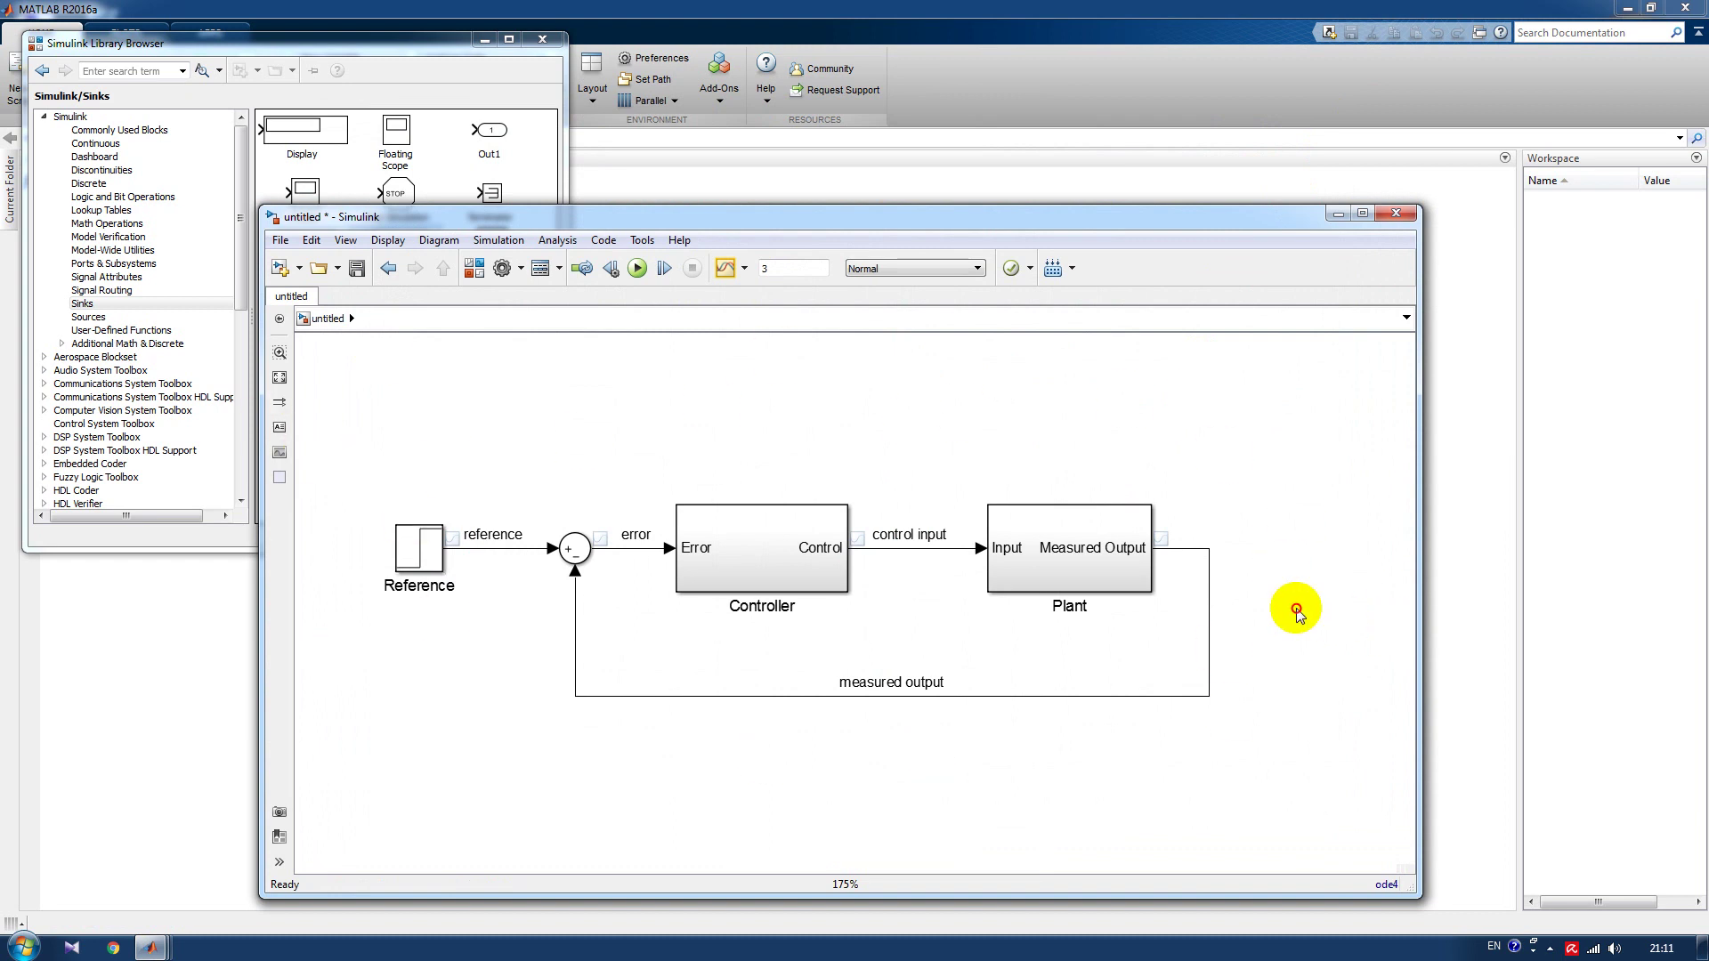
left_click(1110, 593)
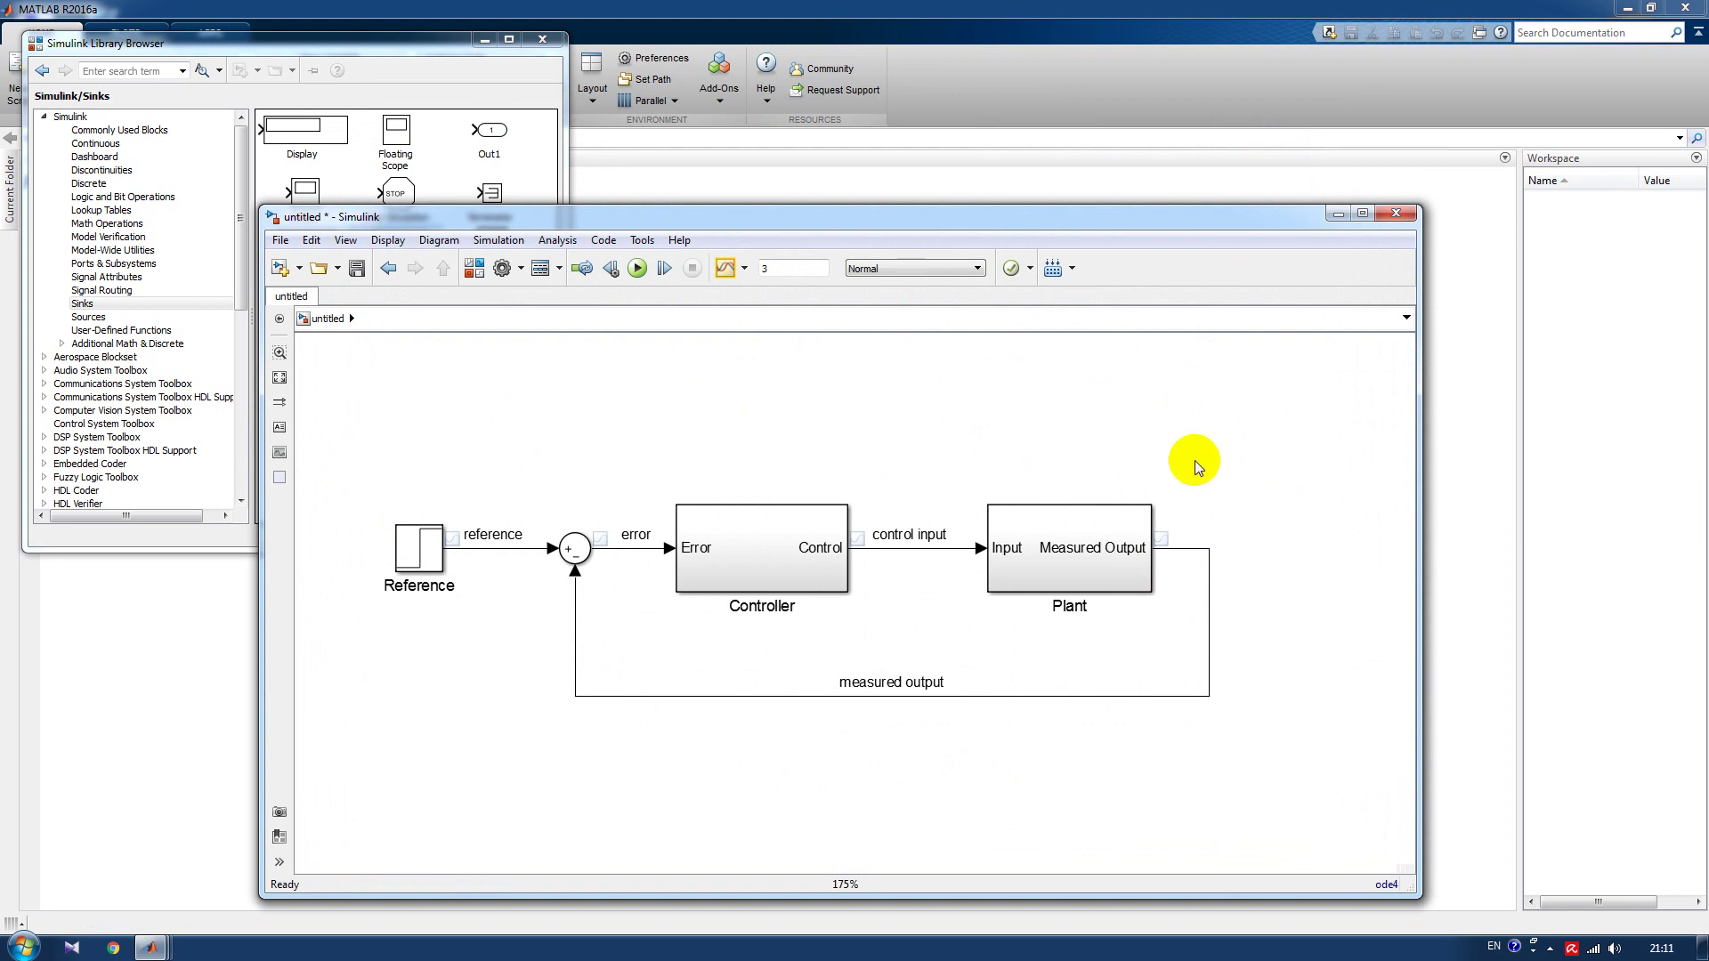
left_click(1173, 531)
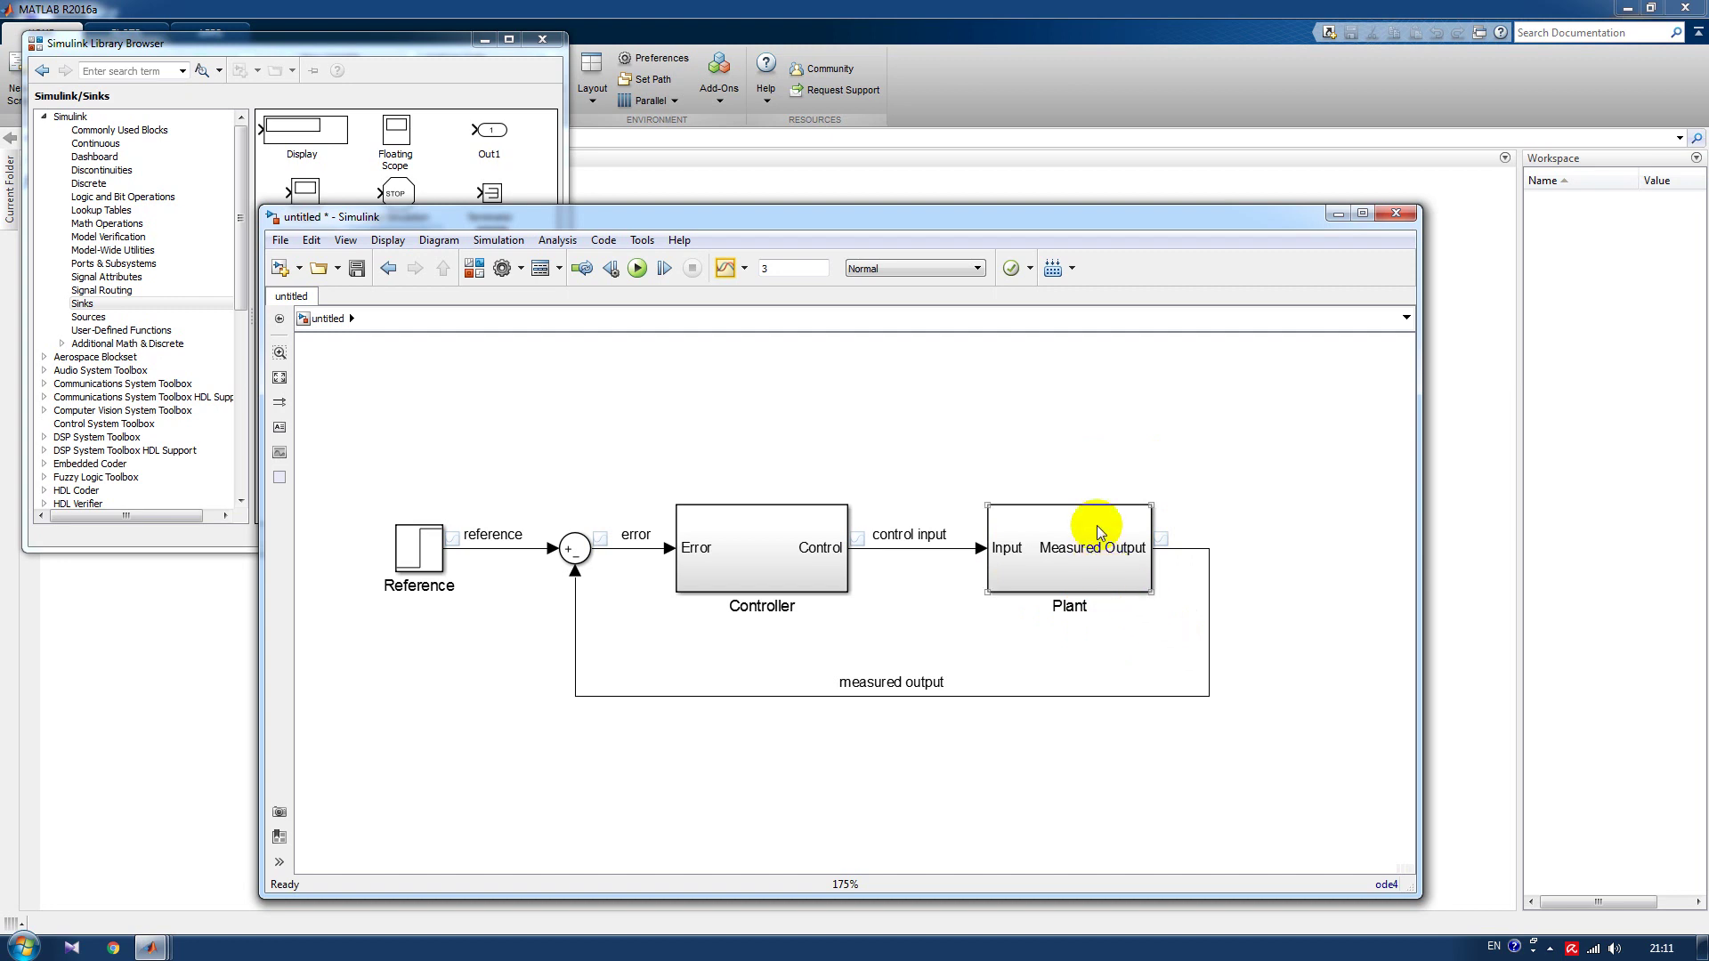
left_click(1072, 480)
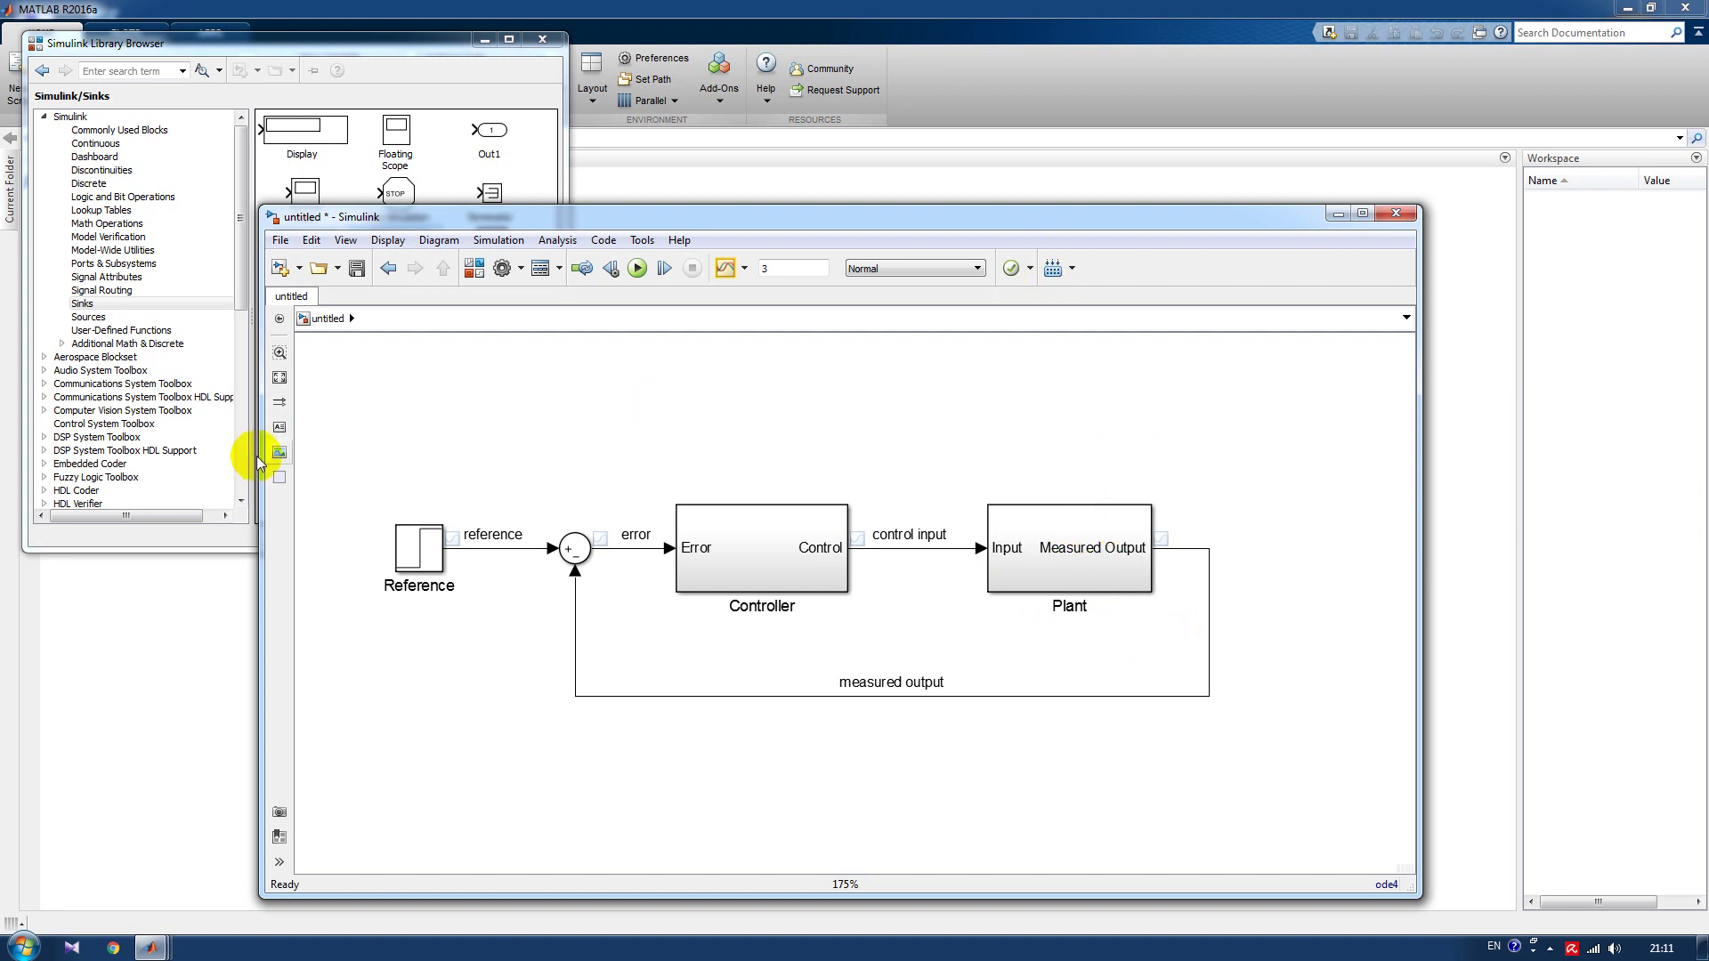
left_click_drag(258, 452, 335, 454)
left_click_drag(979, 231, 879, 272)
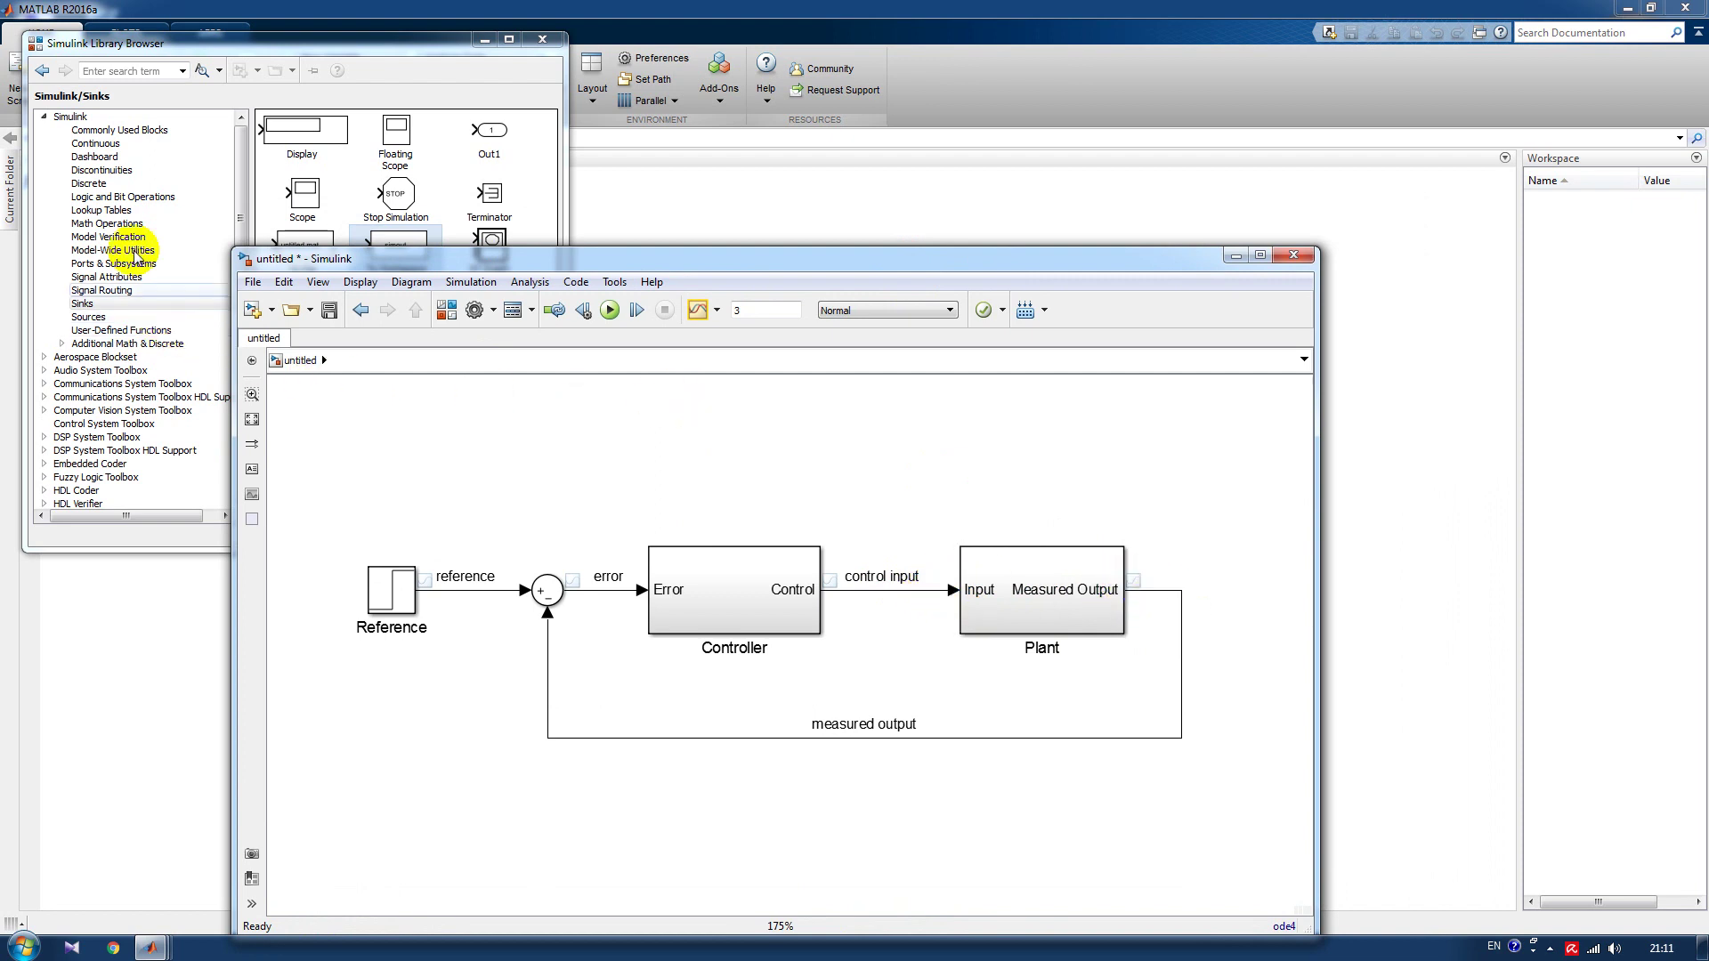
Add a To Workspace block named 'in' on the control input line.
left_click(117, 307)
left_click_drag(397, 249, 945, 450)
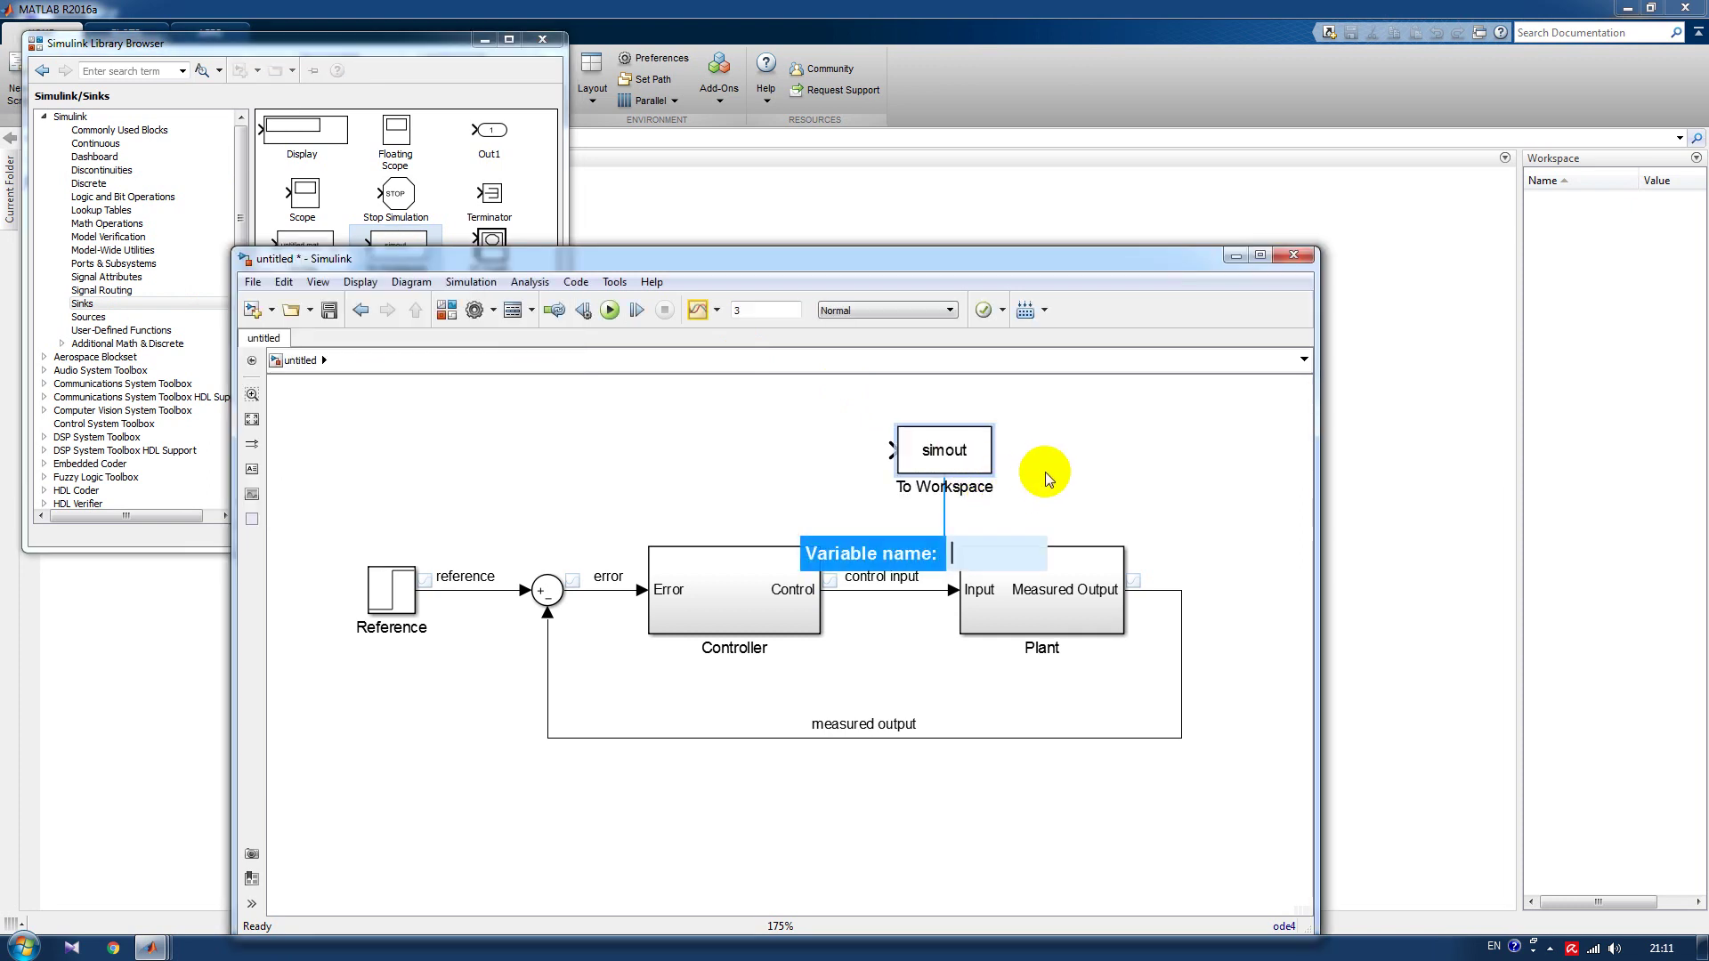
type("in")
key("Return")
left_click_drag(935, 462, 910, 590)
Add a second To Workspace block named 'out' connected to the measured output line.
left_click_drag(391, 237, 1207, 452)
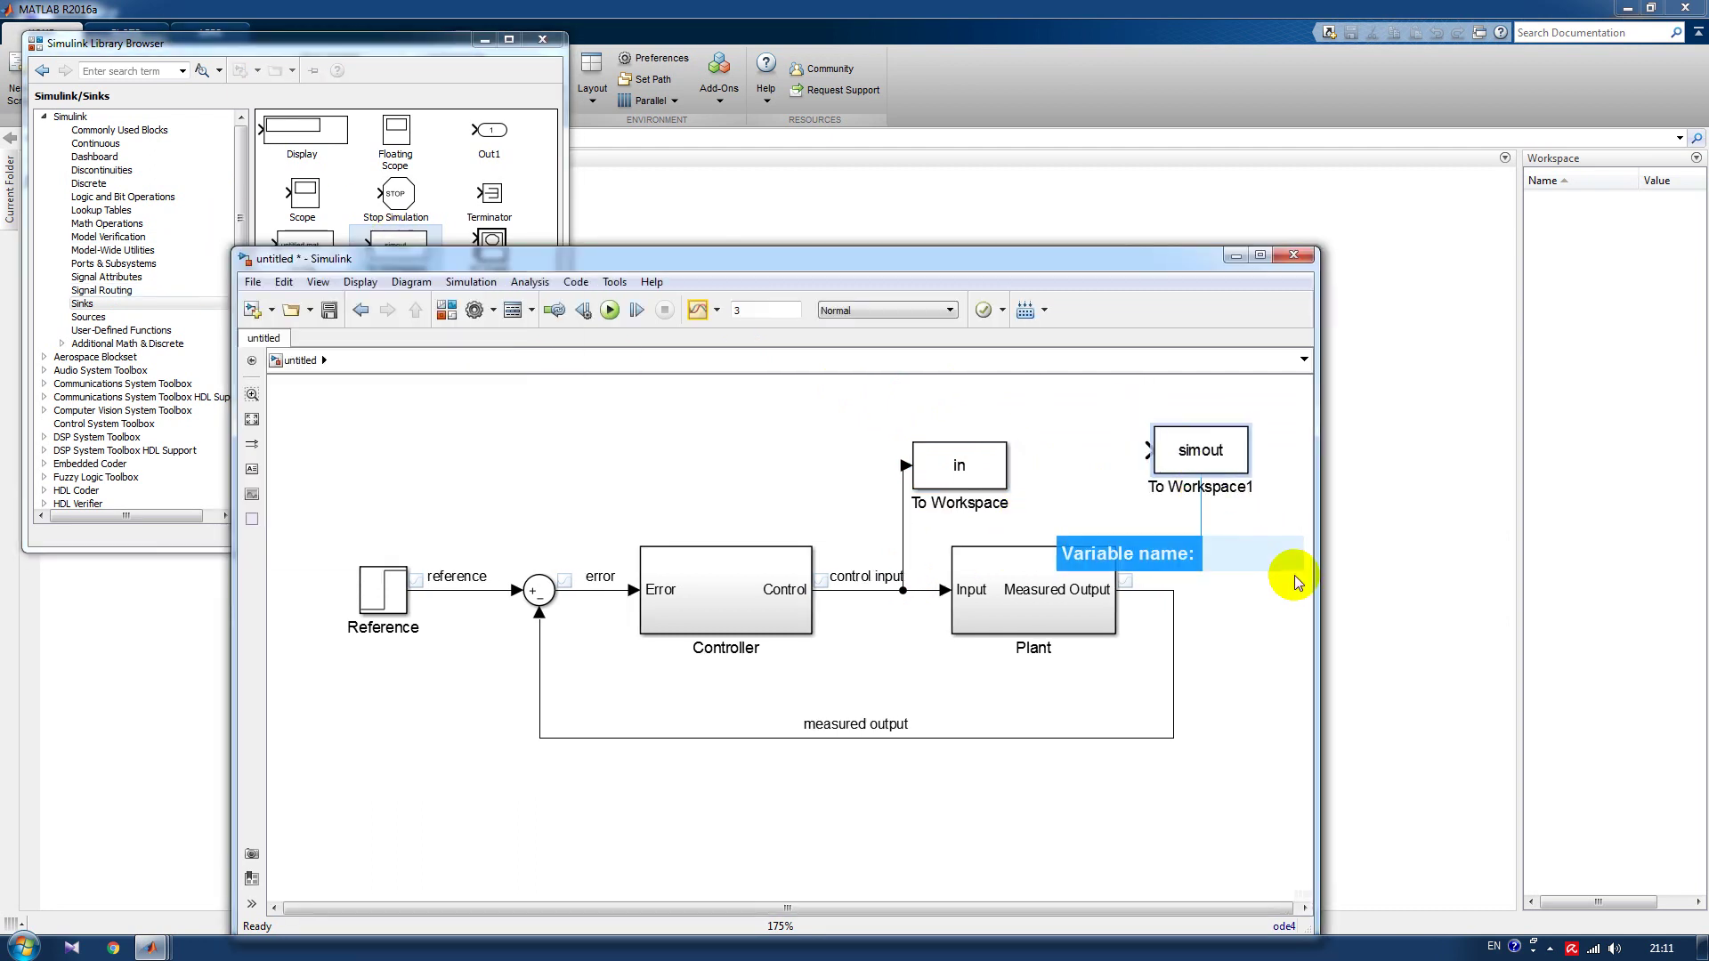
type("out")
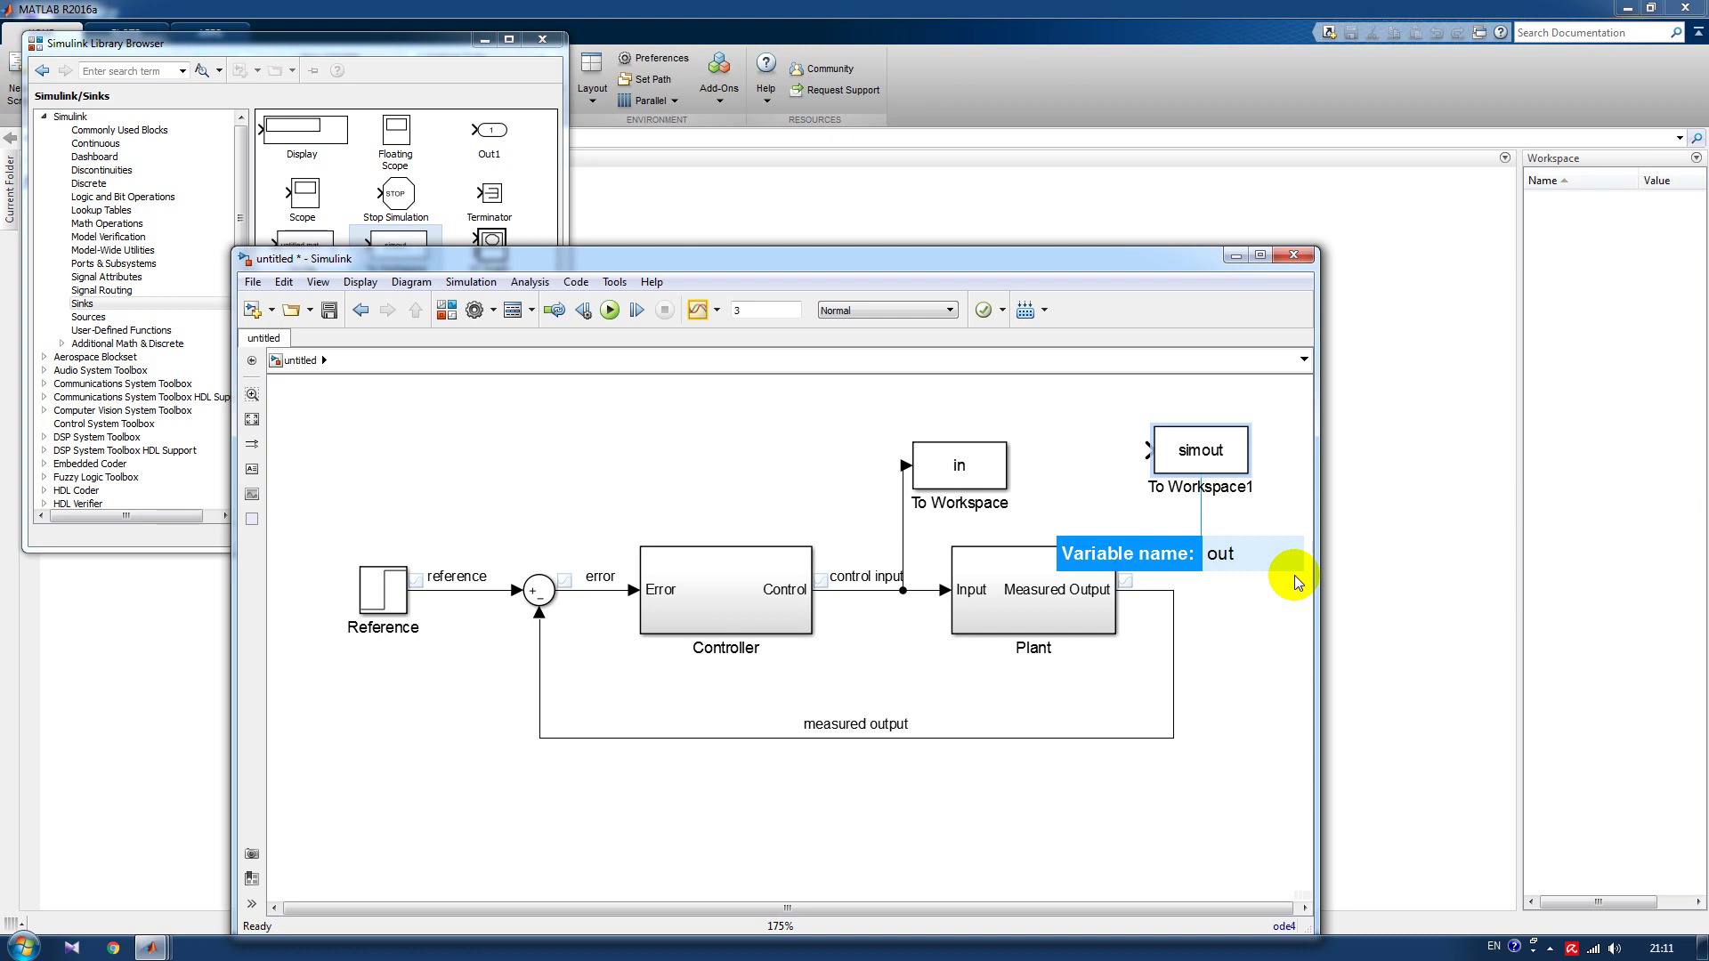
key("Return")
left_click_drag(1157, 458, 1169, 590)
double_click(988, 462)
Set the 'in' logger to save as Array with sample time 0.001.
left_click(1210, 545)
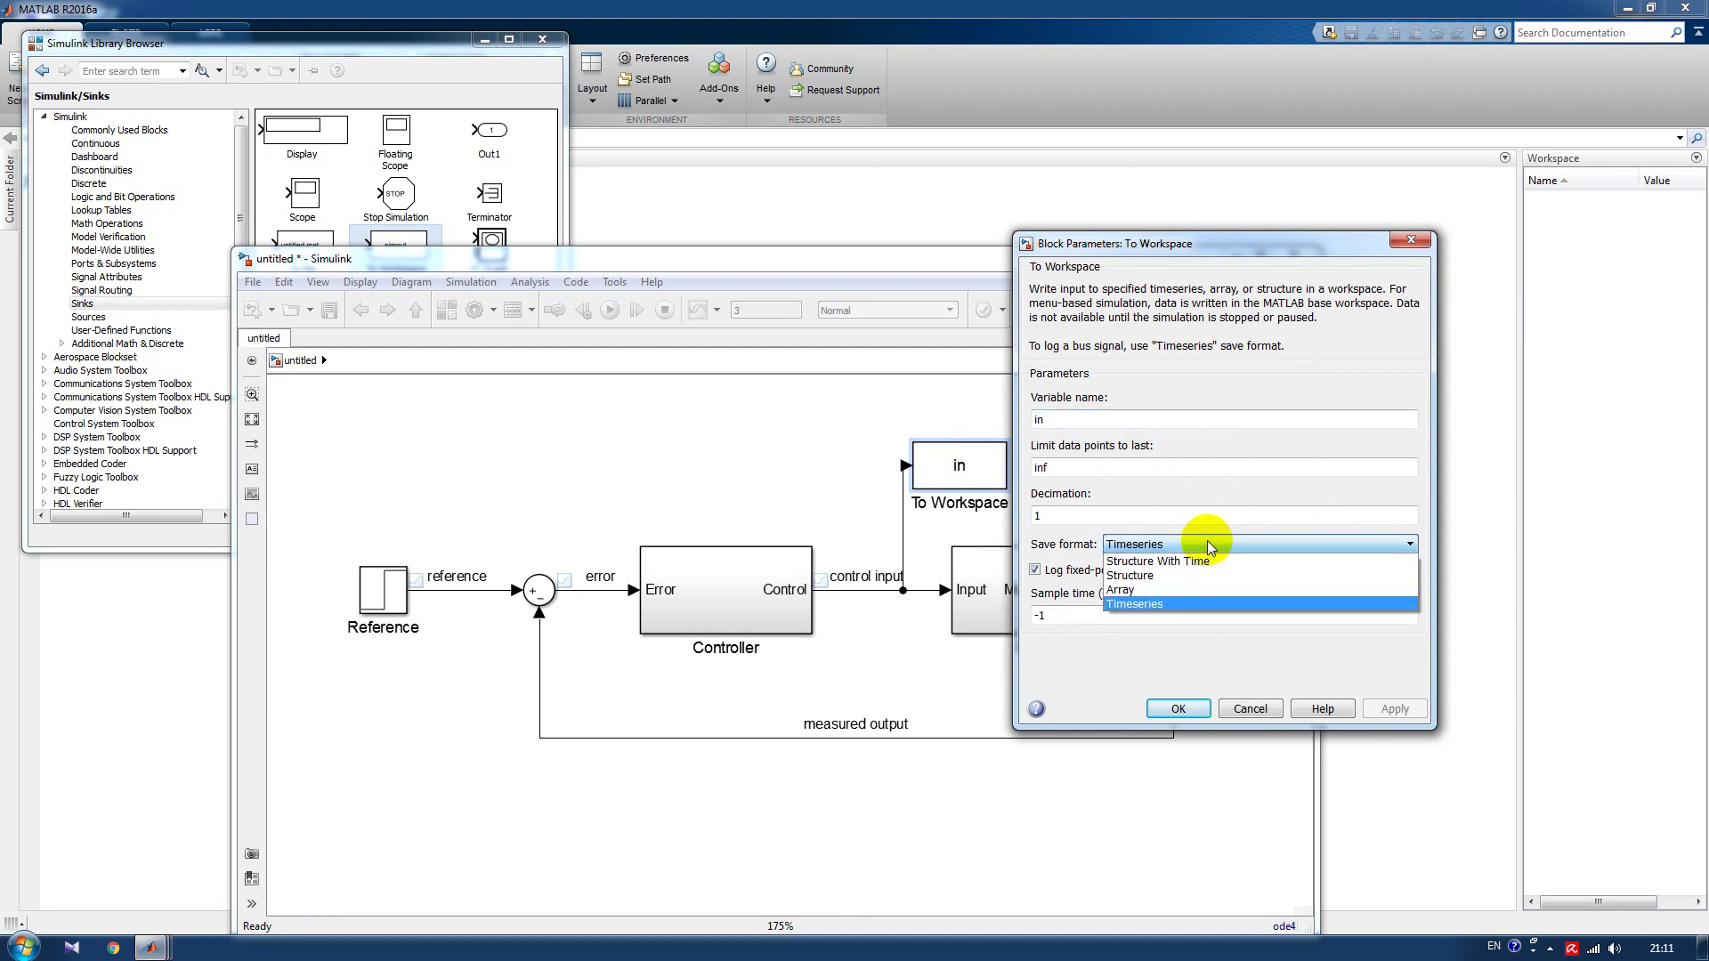
left_click(1157, 586)
double_click(1041, 644)
type("0.")
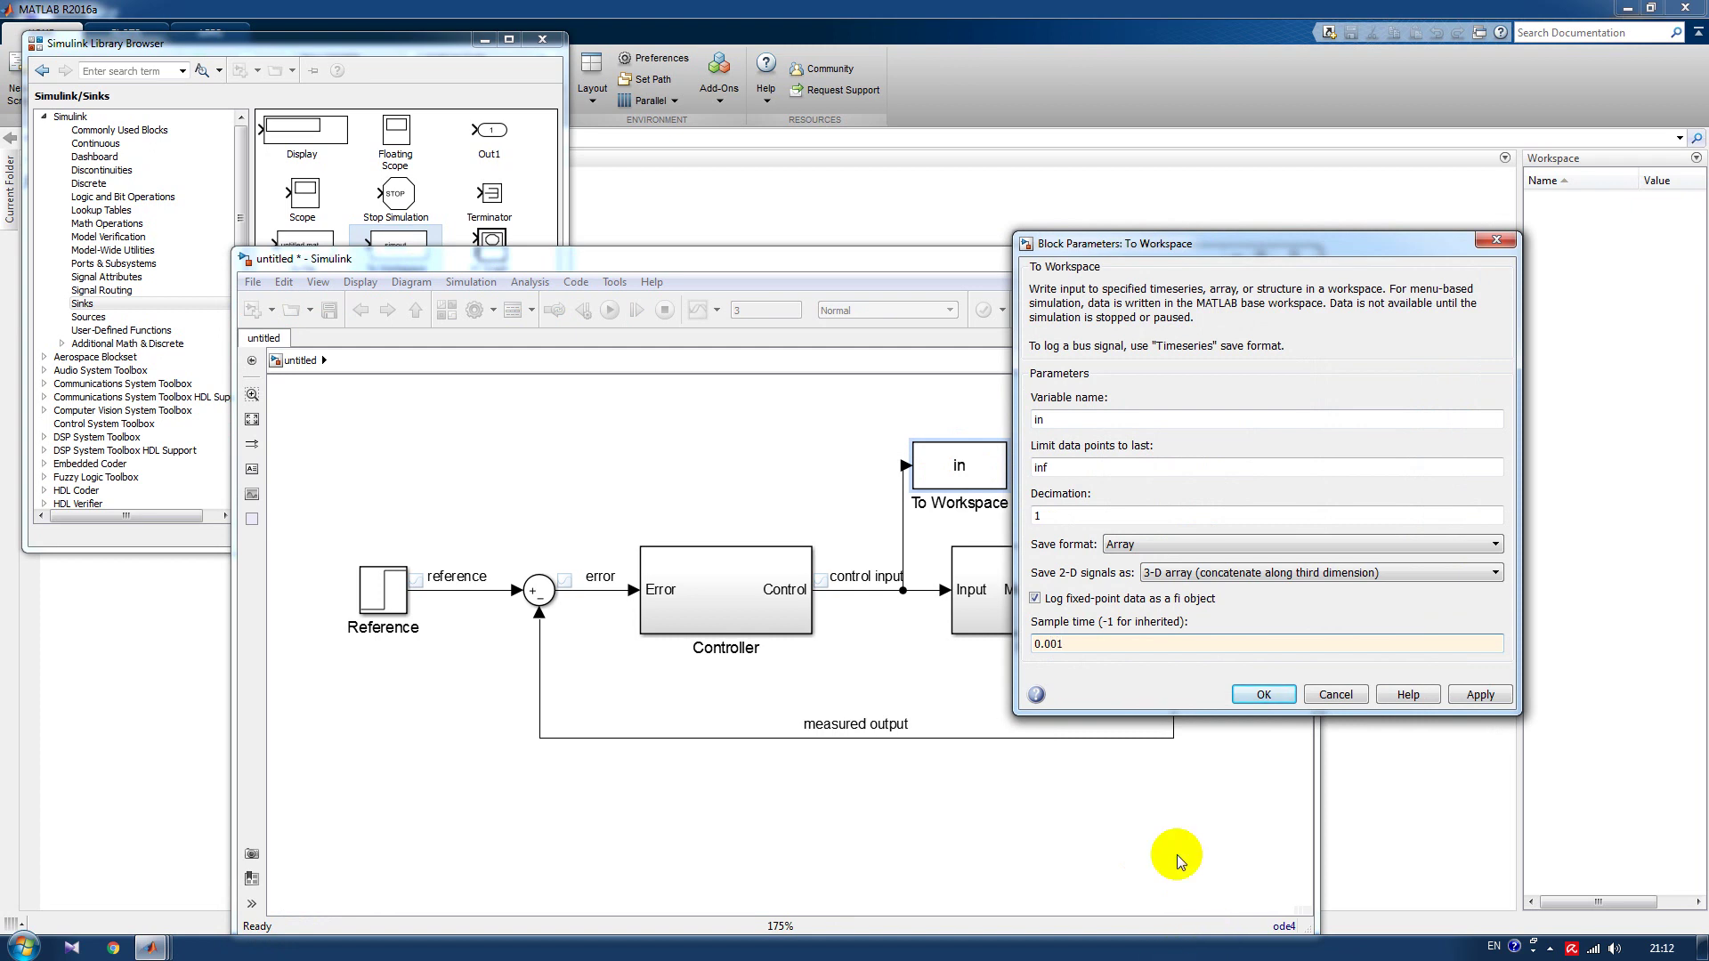
left_click(1261, 695)
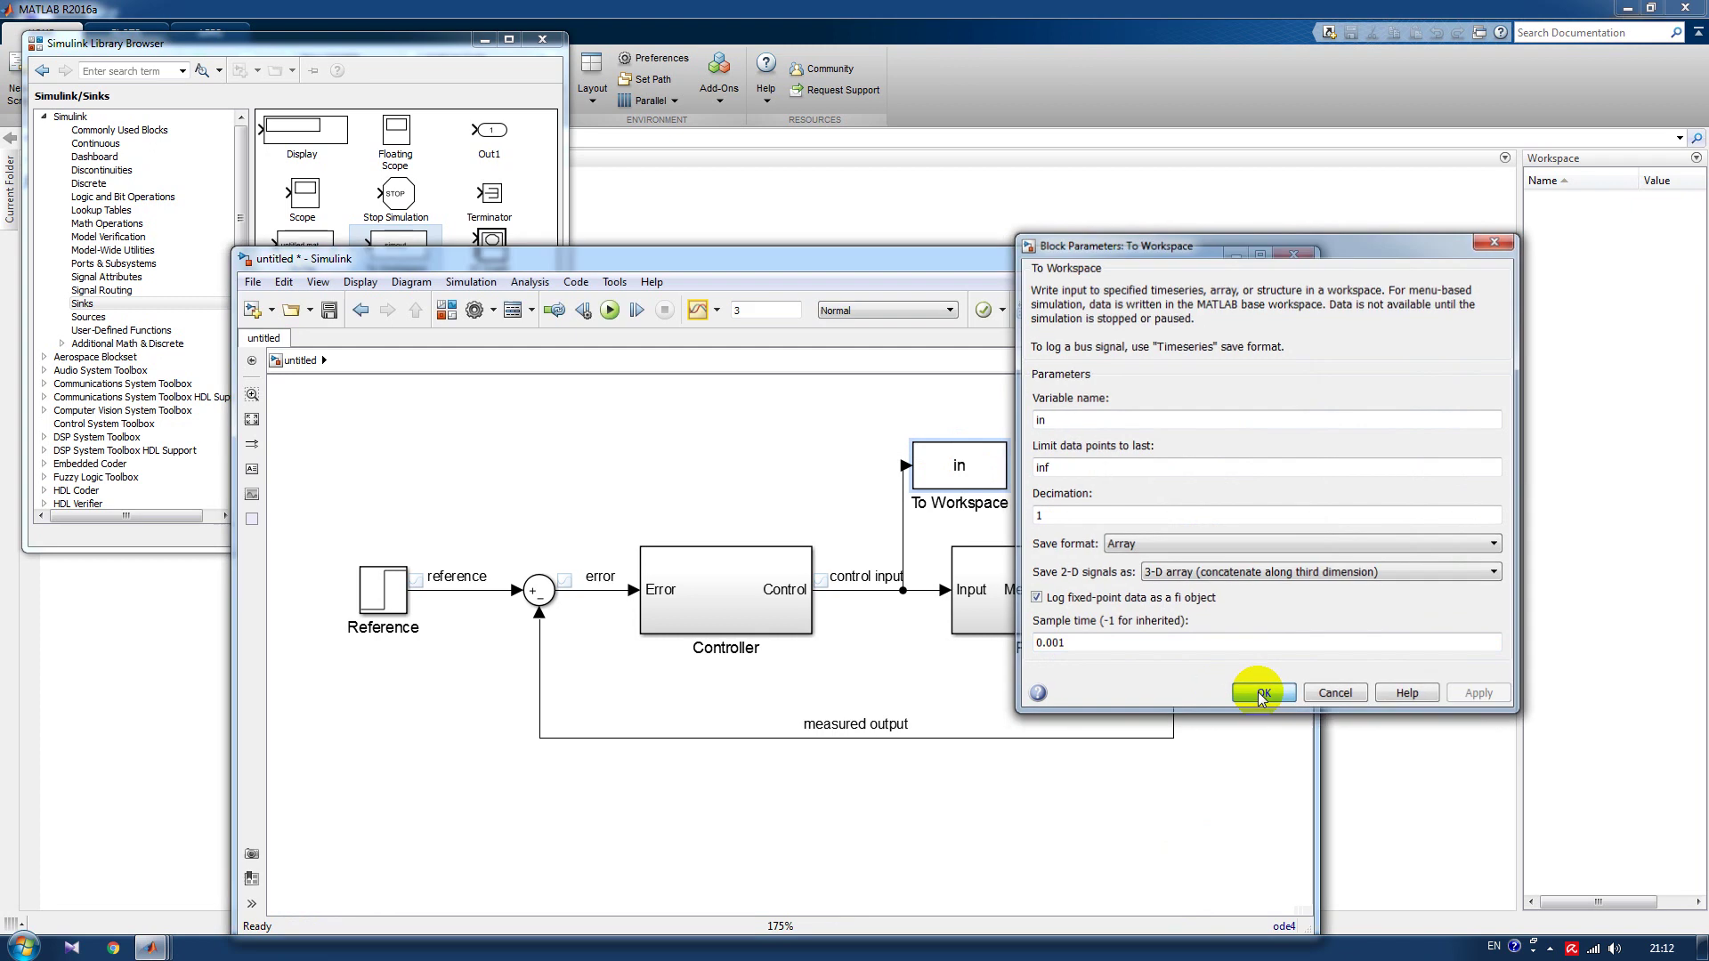
Set the 'out' logger to save as Array with sample time 0.001.
double_click(1188, 456)
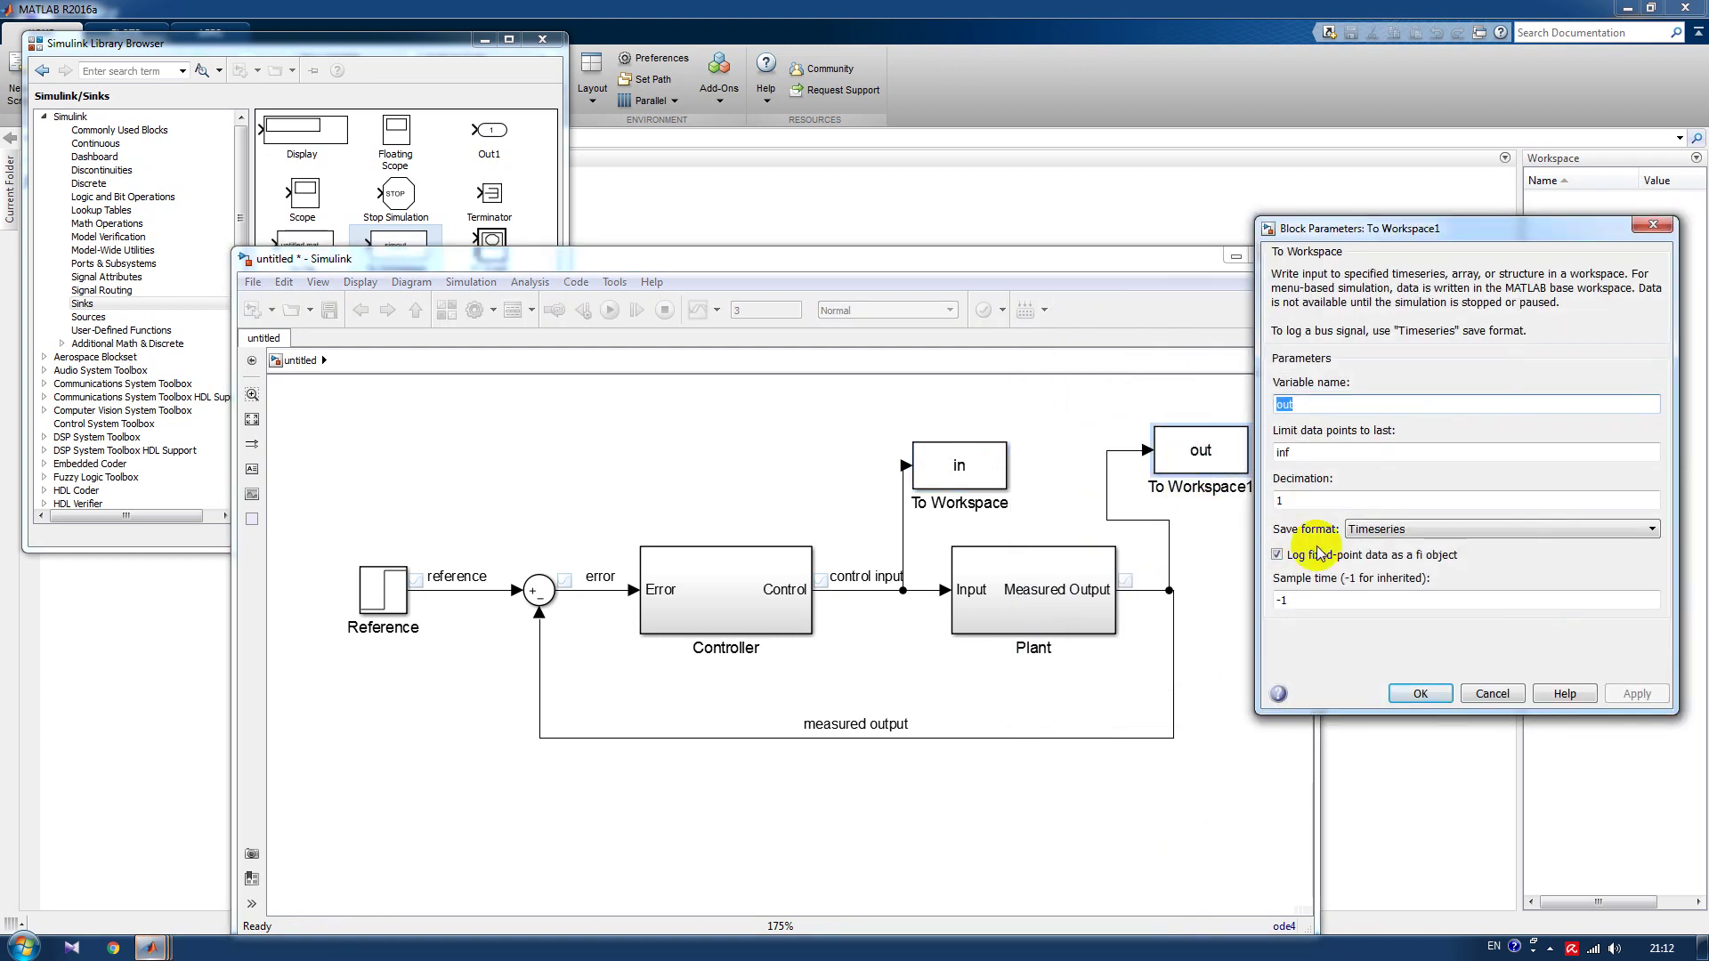
left_click(1362, 531)
left_click(1357, 587)
double_click(1326, 626)
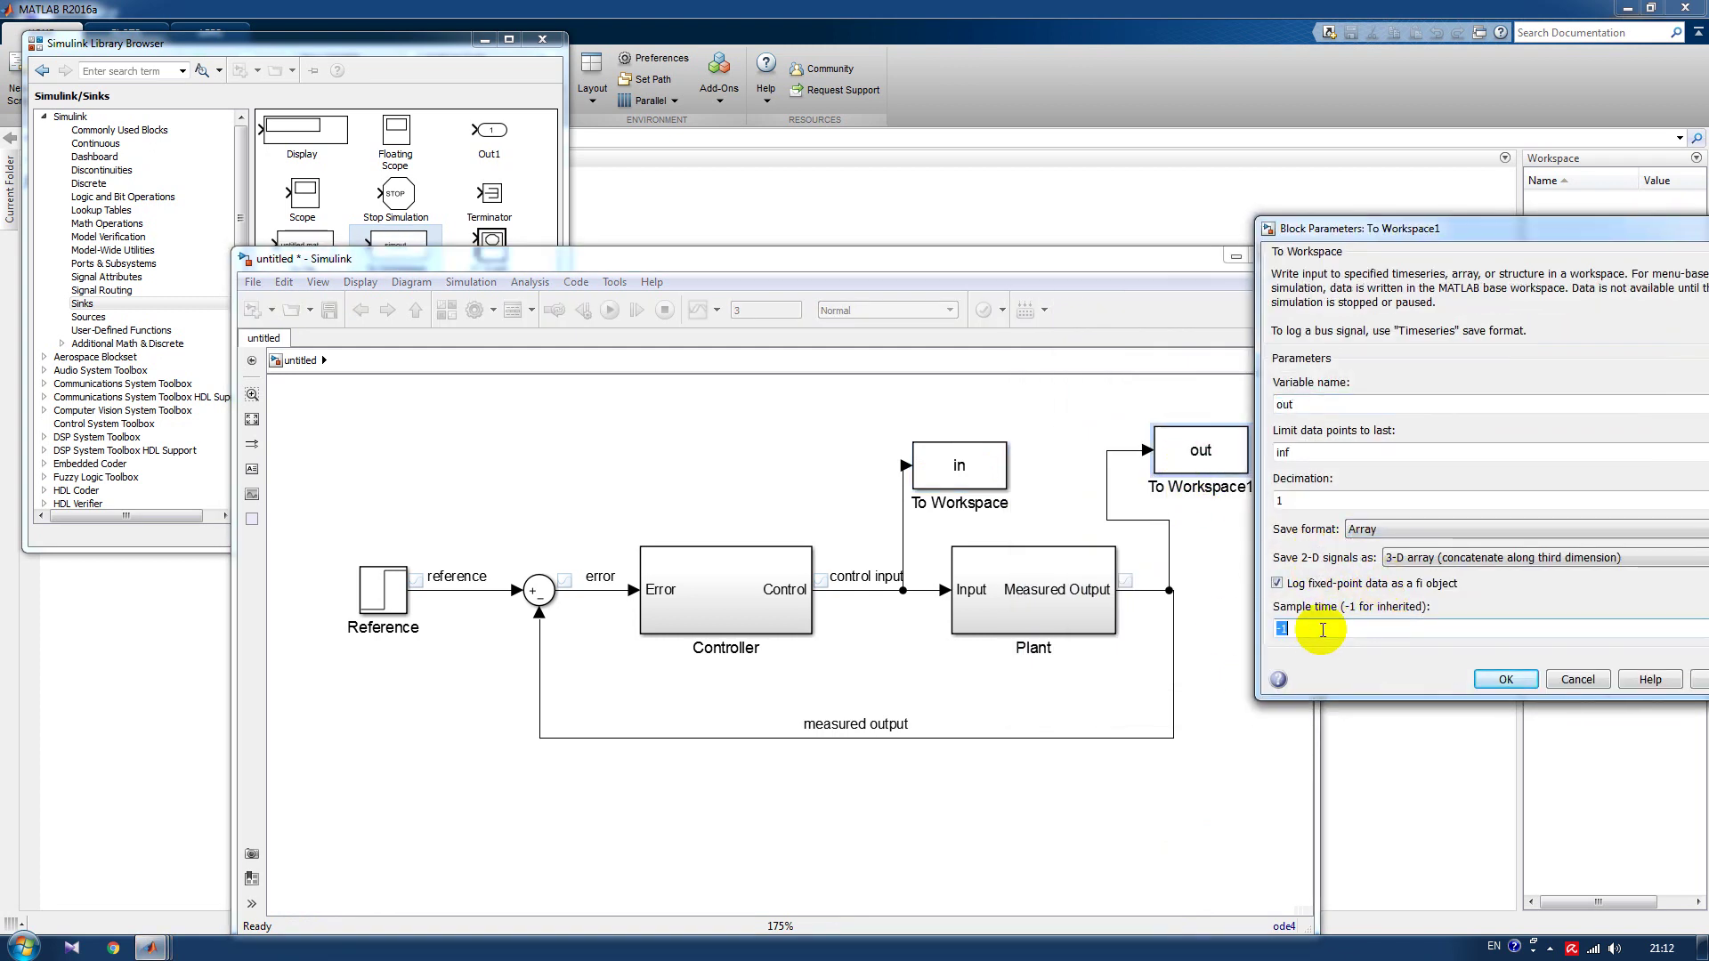
type("0.001")
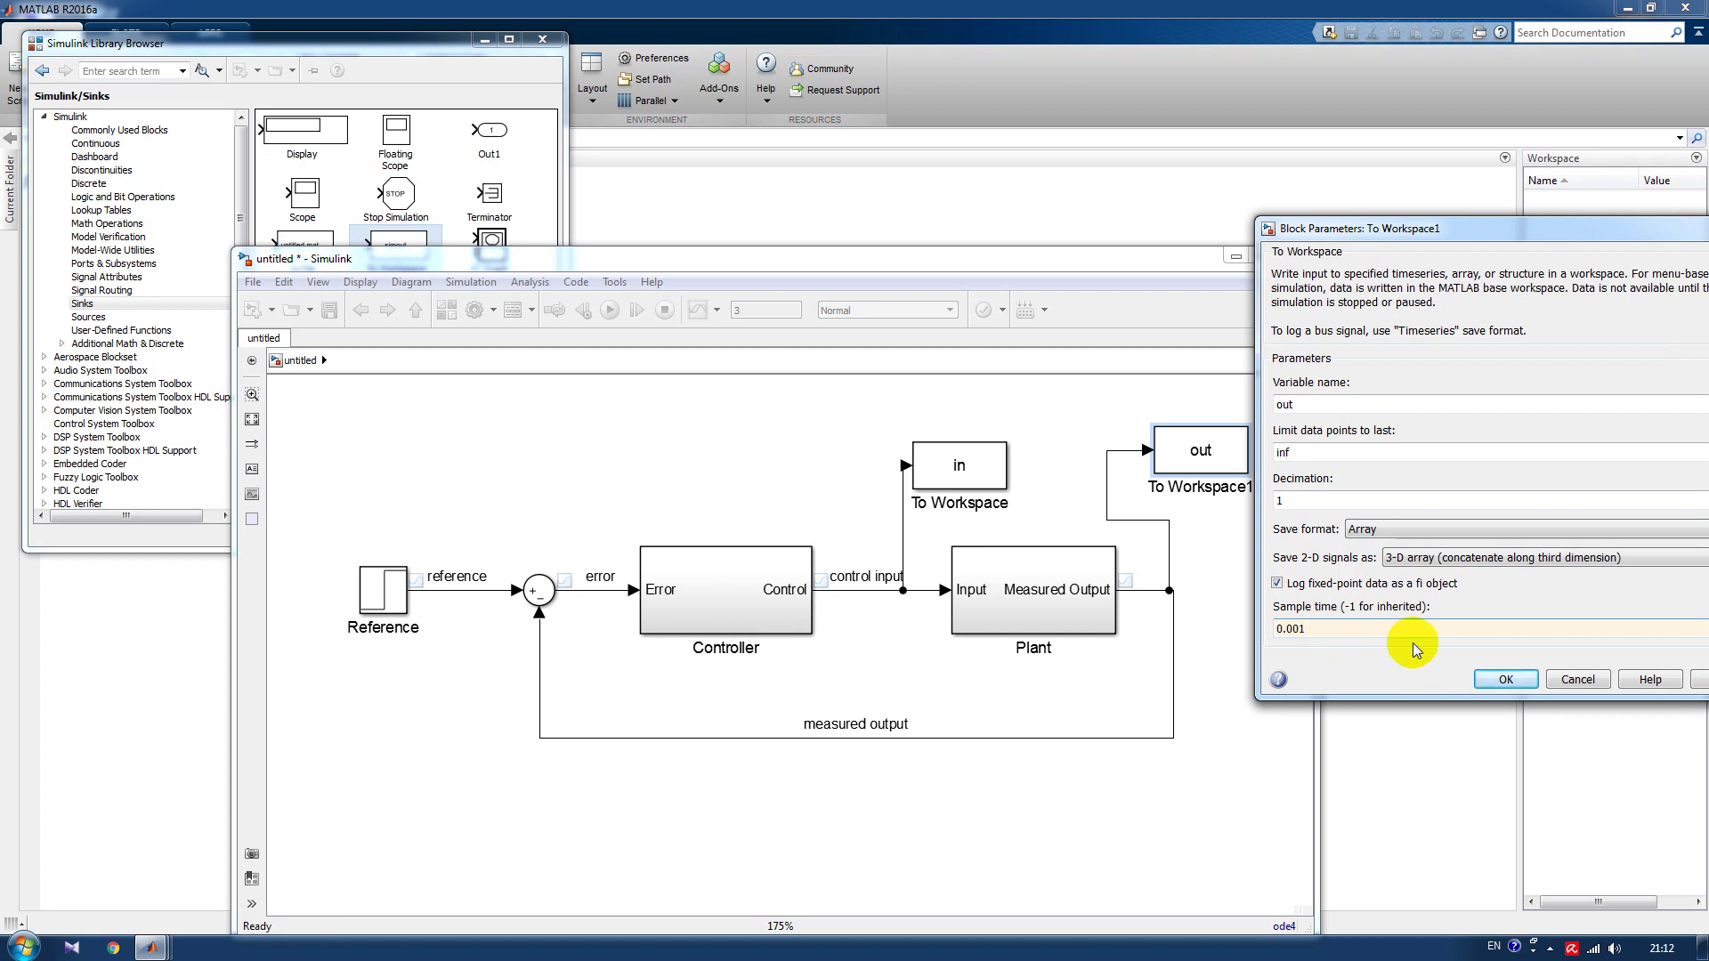
left_click(1505, 679)
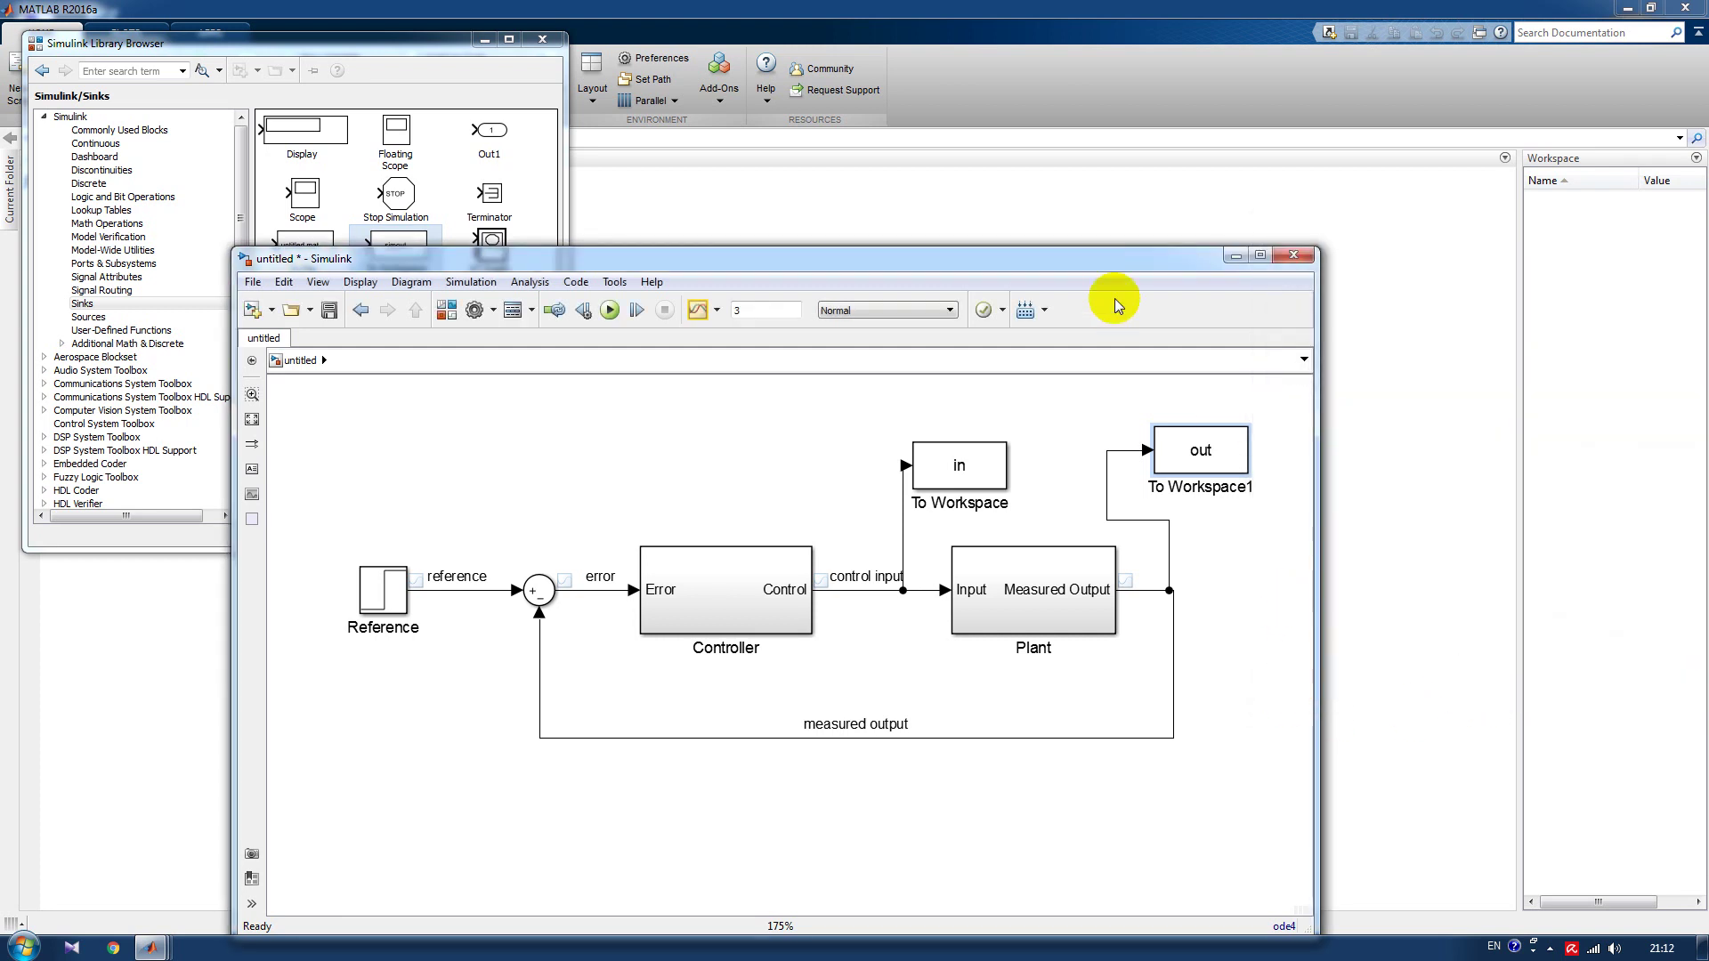
Run the model to produce 3001x1 'in' and 'out' arrays in the workspace.
left_click_drag(1079, 254, 1105, 153)
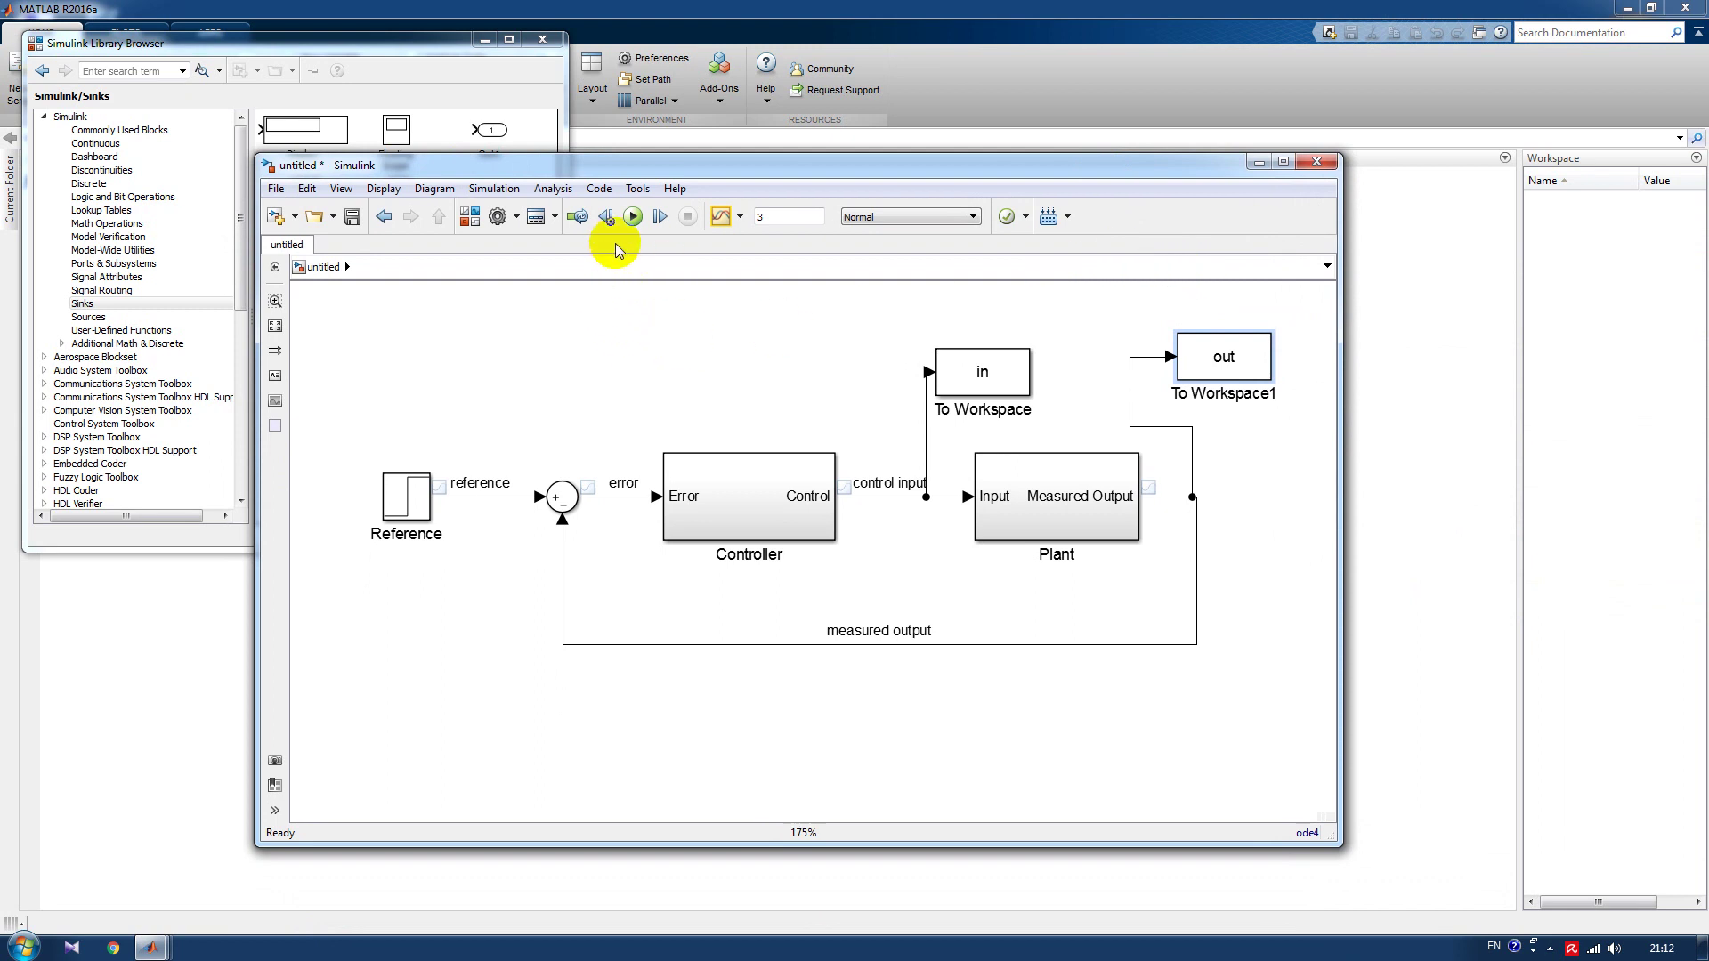
left_click(633, 216)
left_click(1547, 200)
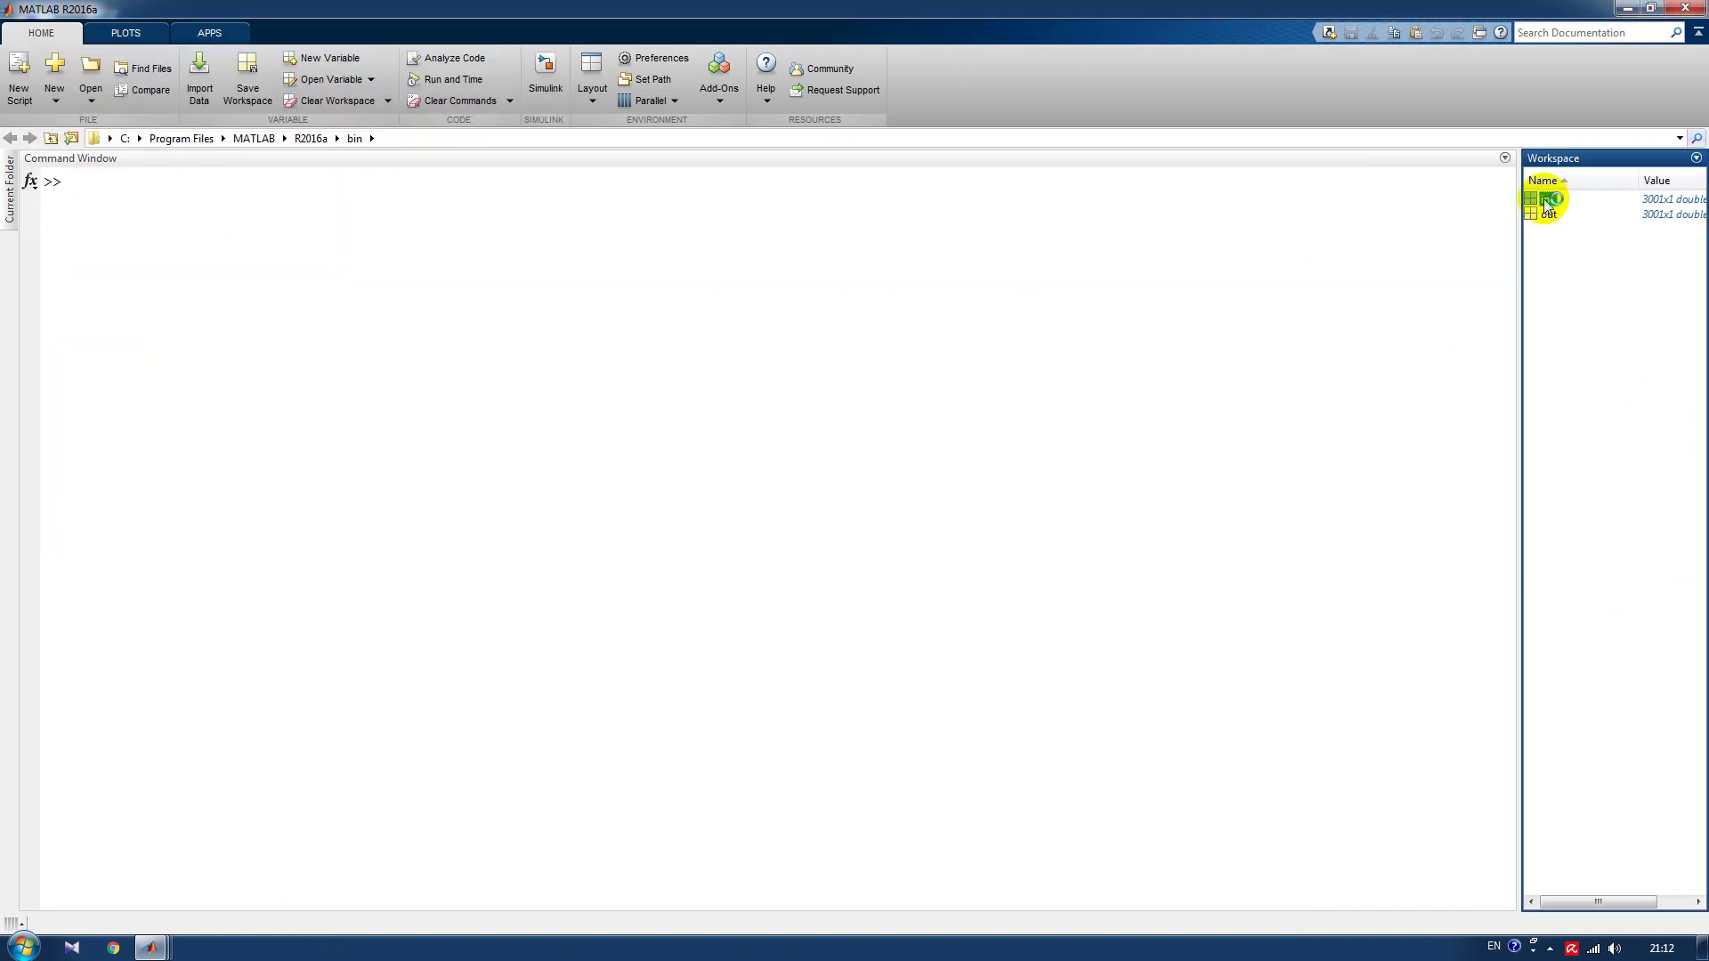
double_click(1547, 203)
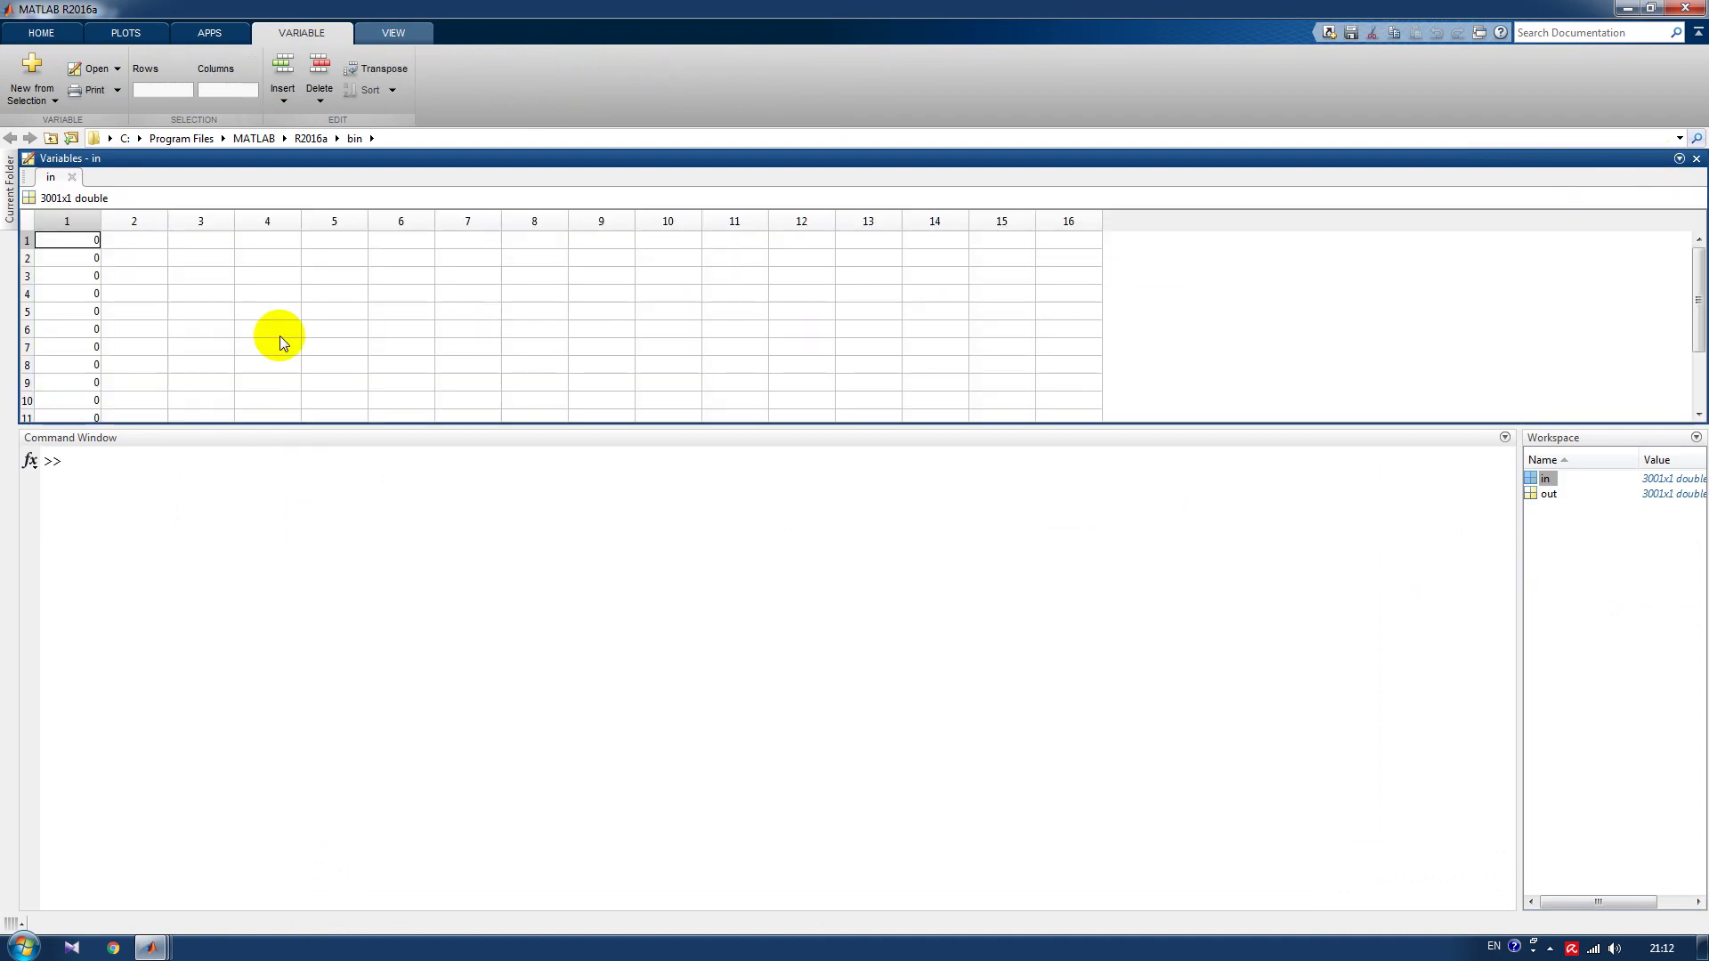
left_click(103, 311)
key("Page_Down")
key("Page_Down")
key("Page_Down")
key("Page_Down")
key("Page_Down")
key("Page_Down")
key("Page_Down")
key("Page_Down")
key("Page_Down")
key("Page_Down")
key("Page_Down")
key("Page_Down")
key("Page_Down")
key("Page_Down")
key("Page_Down")
key("Page_Down")
key("Page_Down")
key("Page_Down")
key("Page_Down")
key("Page_Down")
key("Page_Down")
key("Page_Down")
key("Page_Down")
key("Page_Down")
key("Page_Down")
key("Page_Down")
key("Page_Down")
key("Page_Down")
key("Page_Down")
key("Page_Down")
key("Page_Down")
key("Page_Down")
key("Page_Down")
key("Page_Down")
key("Page_Down")
key("Page_Down")
key("Page_Down")
key("Page_Down")
key("Page_Down")
key("Page_Down")
key("Page_Down")
key("Page_Down")
key("Page_Down")
key("Page_Down")
key("Page_Down")
key("Page_Down")
key("Page_Down")
key("Page_Down")
key("Page_Down")
key("Page_Down")
key("Page_Down")
key("Page_Down")
key("Page_Down")
key("Page_Down")
key("Page_Down")
key("Page_Down")
key("Page_Down")
key("Page_Down")
key("Page_Down")
key("Page_Down")
key("Page_Down")
key("Page_Down")
key("Page_Down")
key("Page_Down")
key("Page_Down")
key("Page_Down")
key("Page_Down")
key("Page_Down")
key("Page_Down")
key("Page_Down")
key("Page_Down")
key("Page_Down")
key("Page_Down")
key("Page_Down")
key("Page_Down")
key("Page_Down")
key("Page_Down")
key("Page_Down")
key("Page_Down")
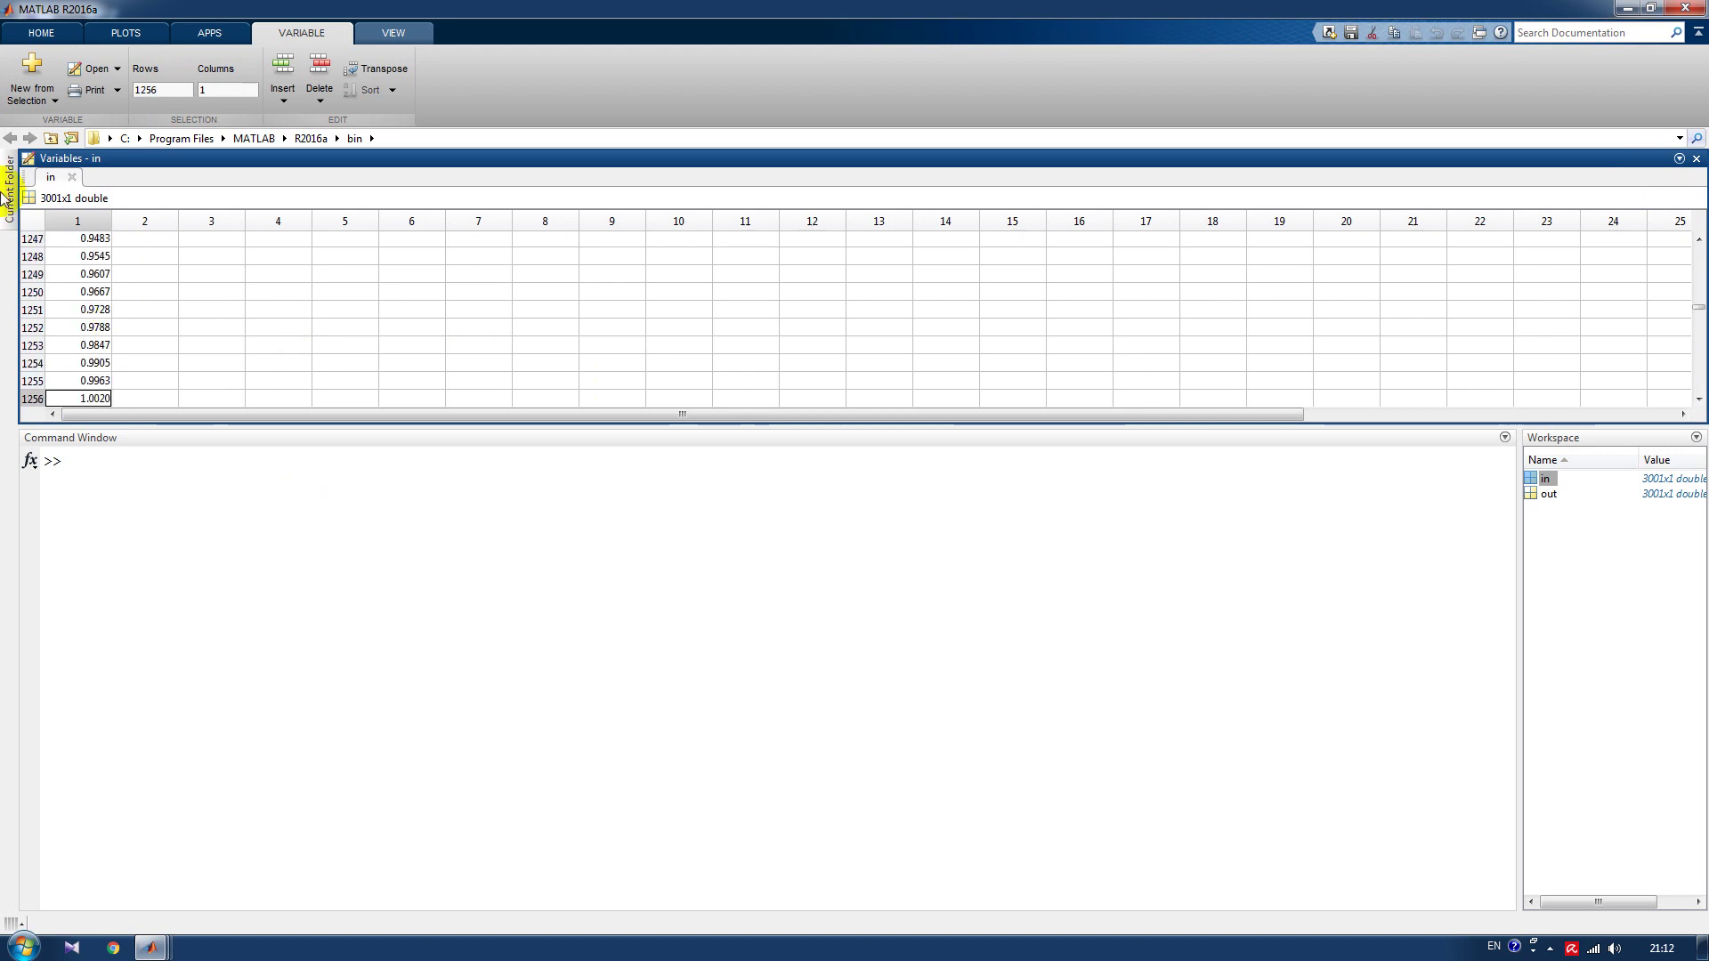
left_click(1695, 158)
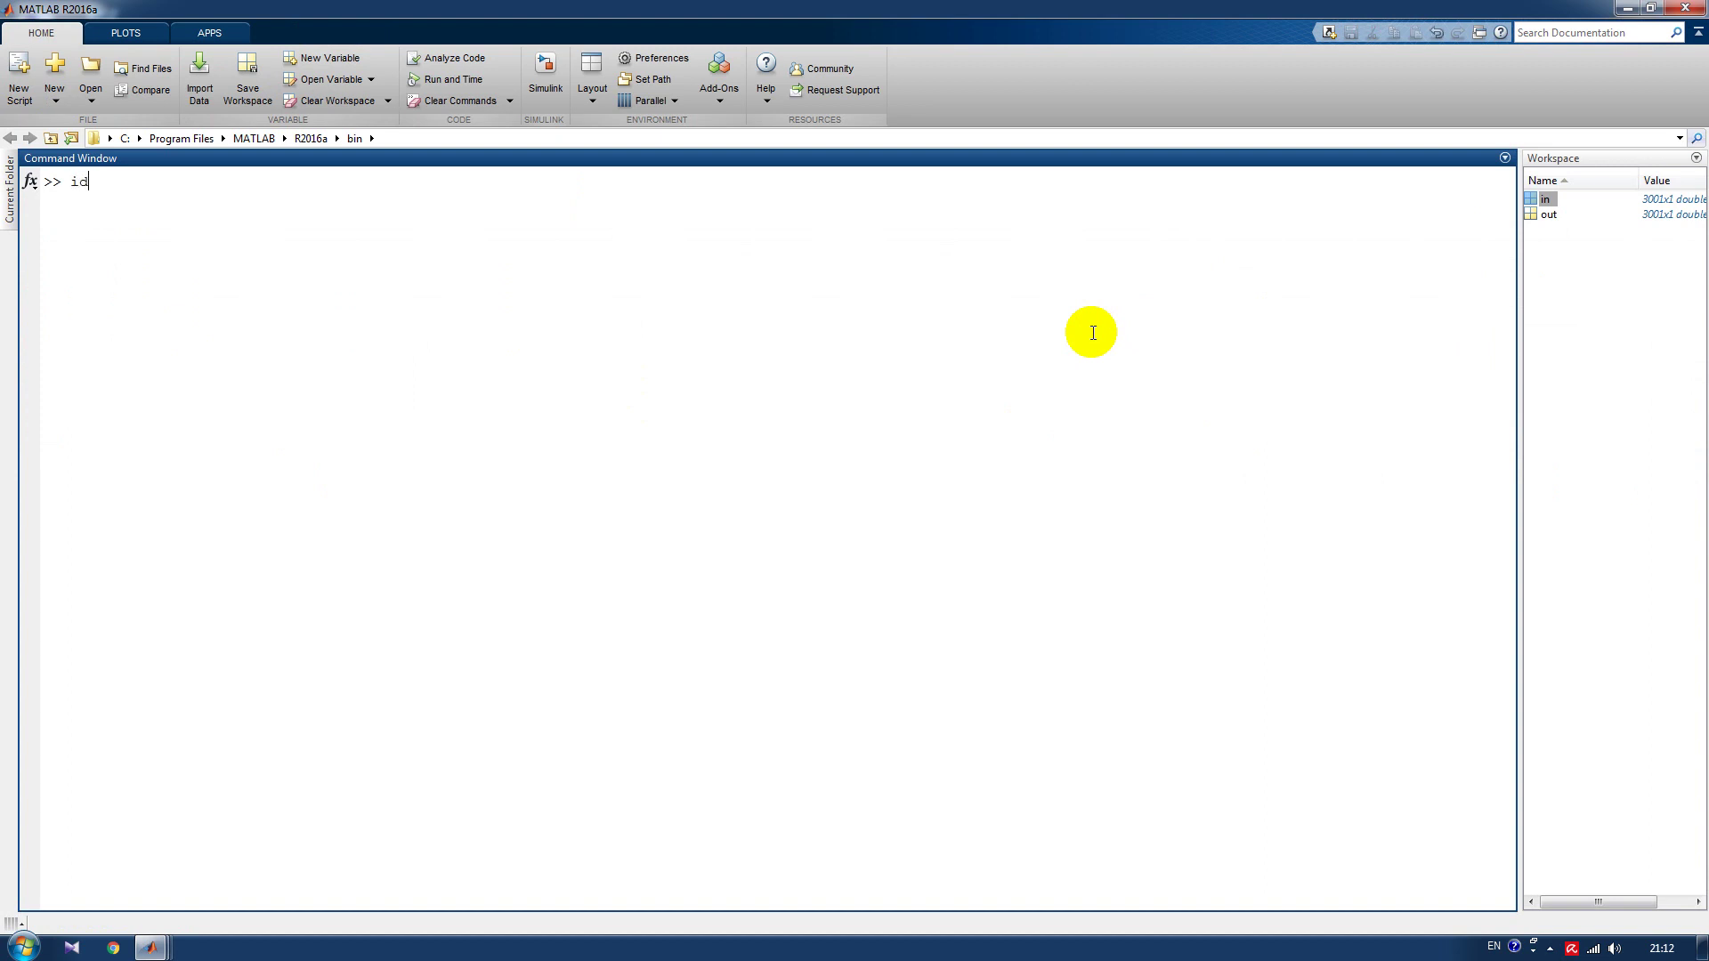
Launch the System Identification app with ident, dismiss the memory warning, and centre its window.
type("ident")
key("Return")
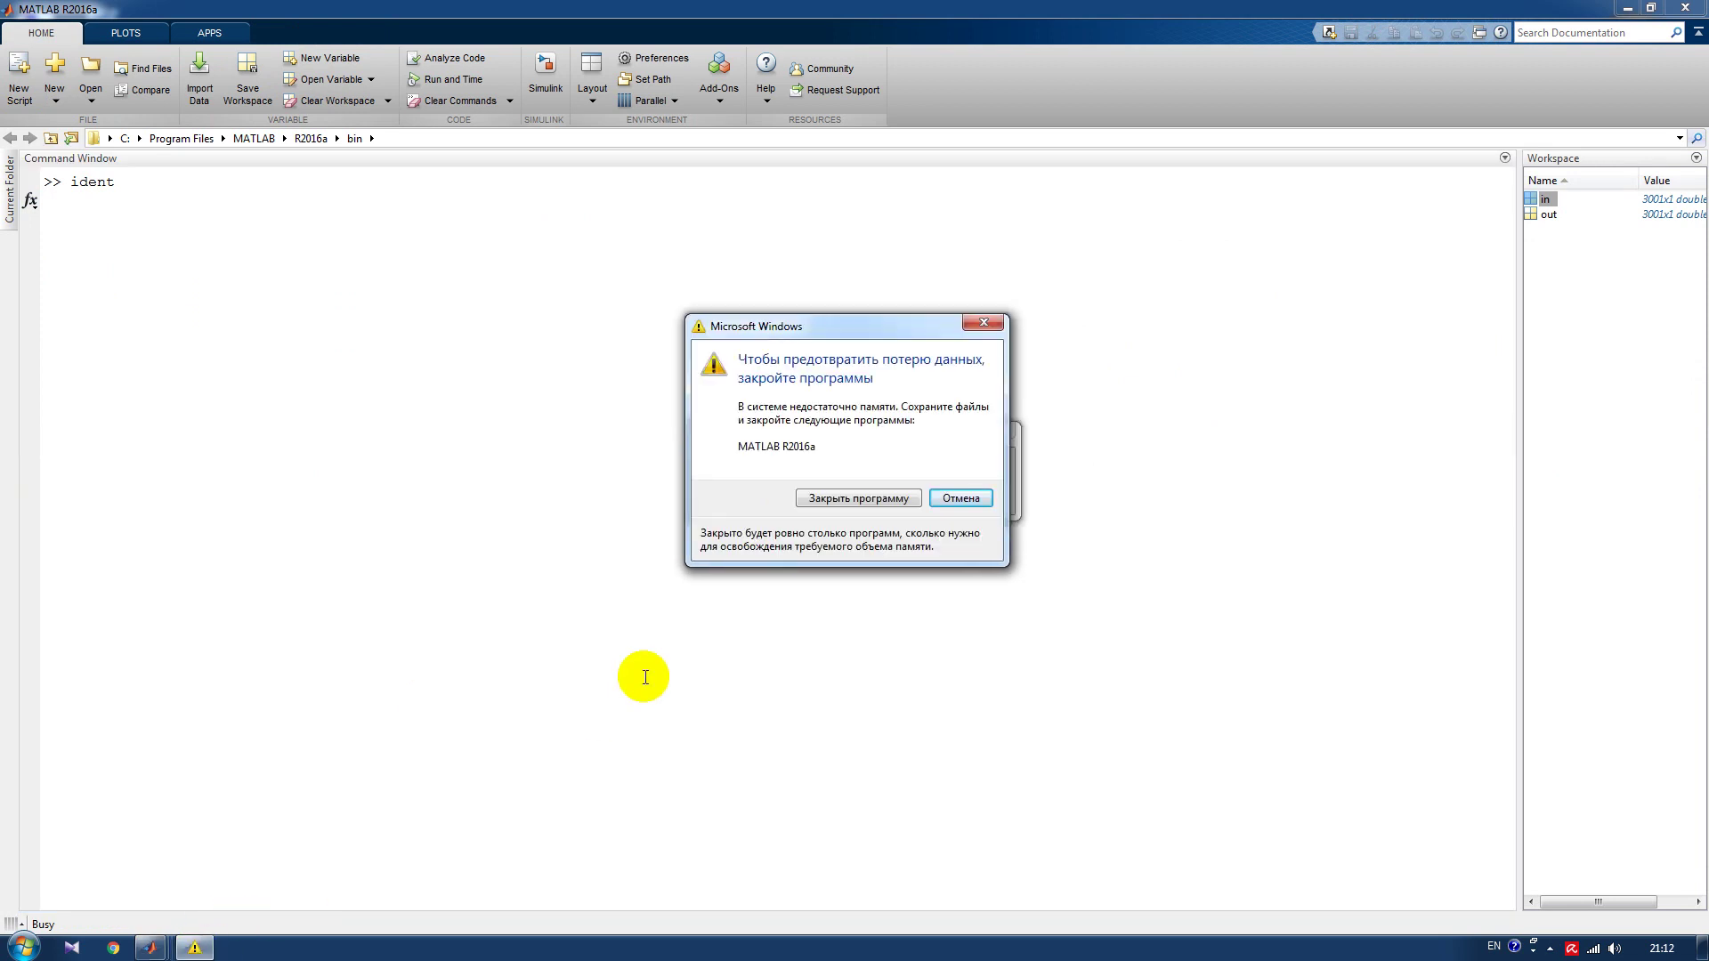
left_click(960, 497)
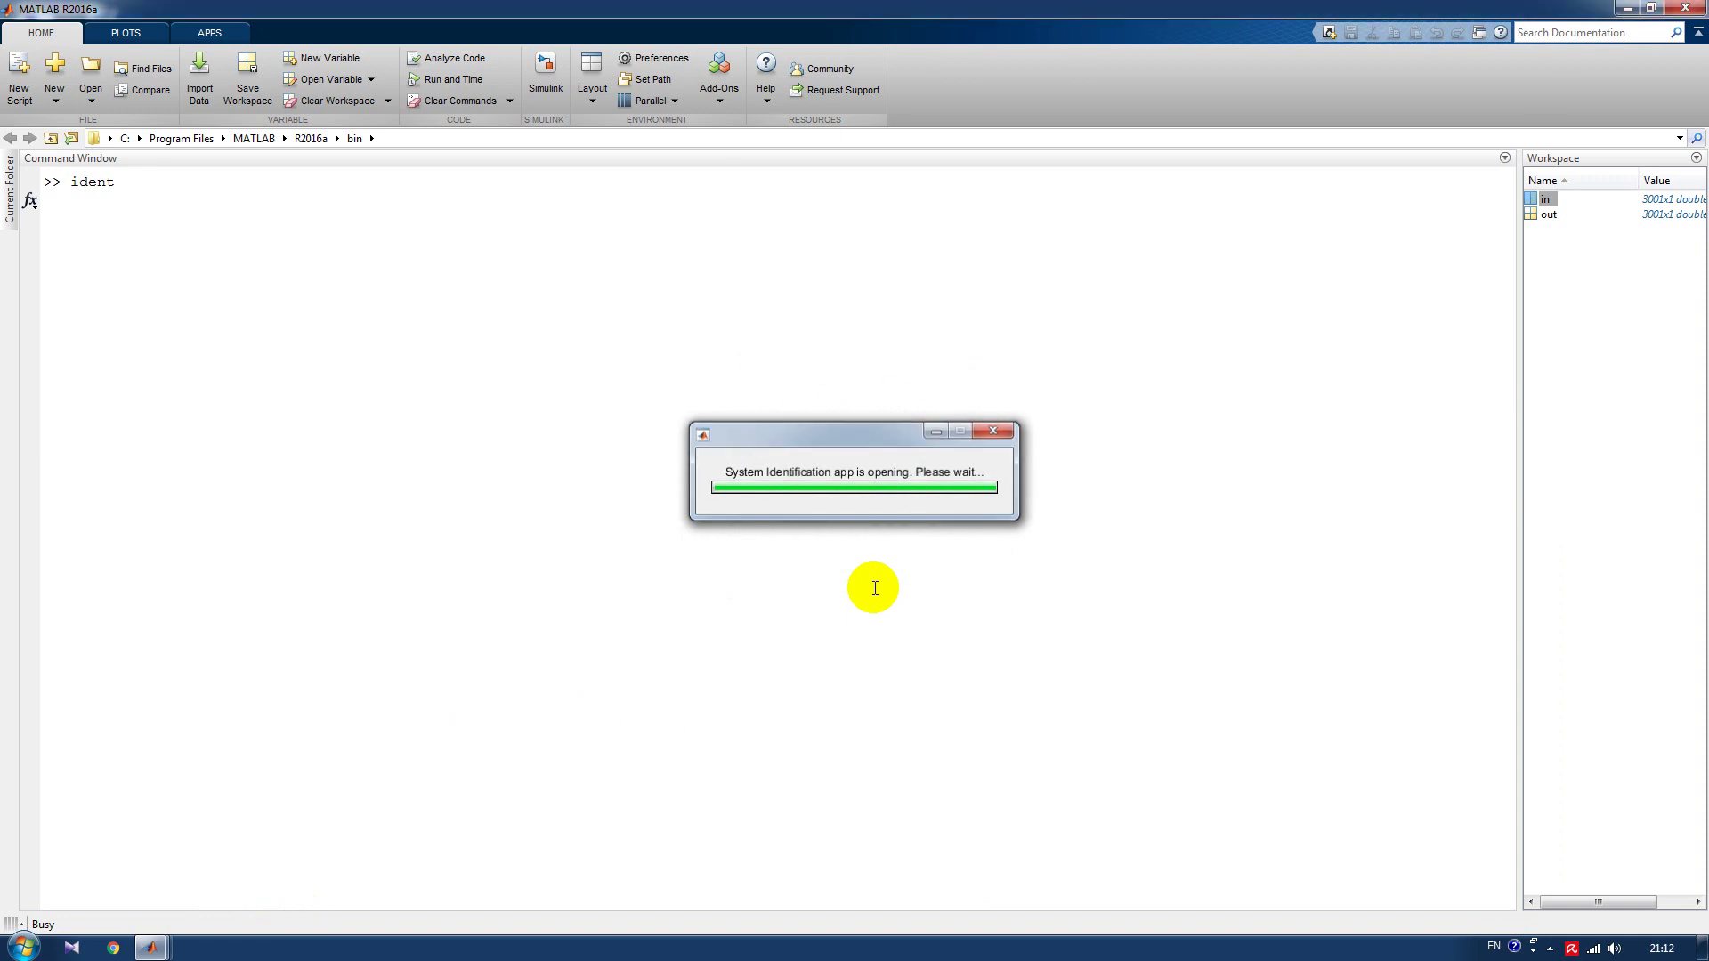
left_click_drag(427, 28, 960, 295)
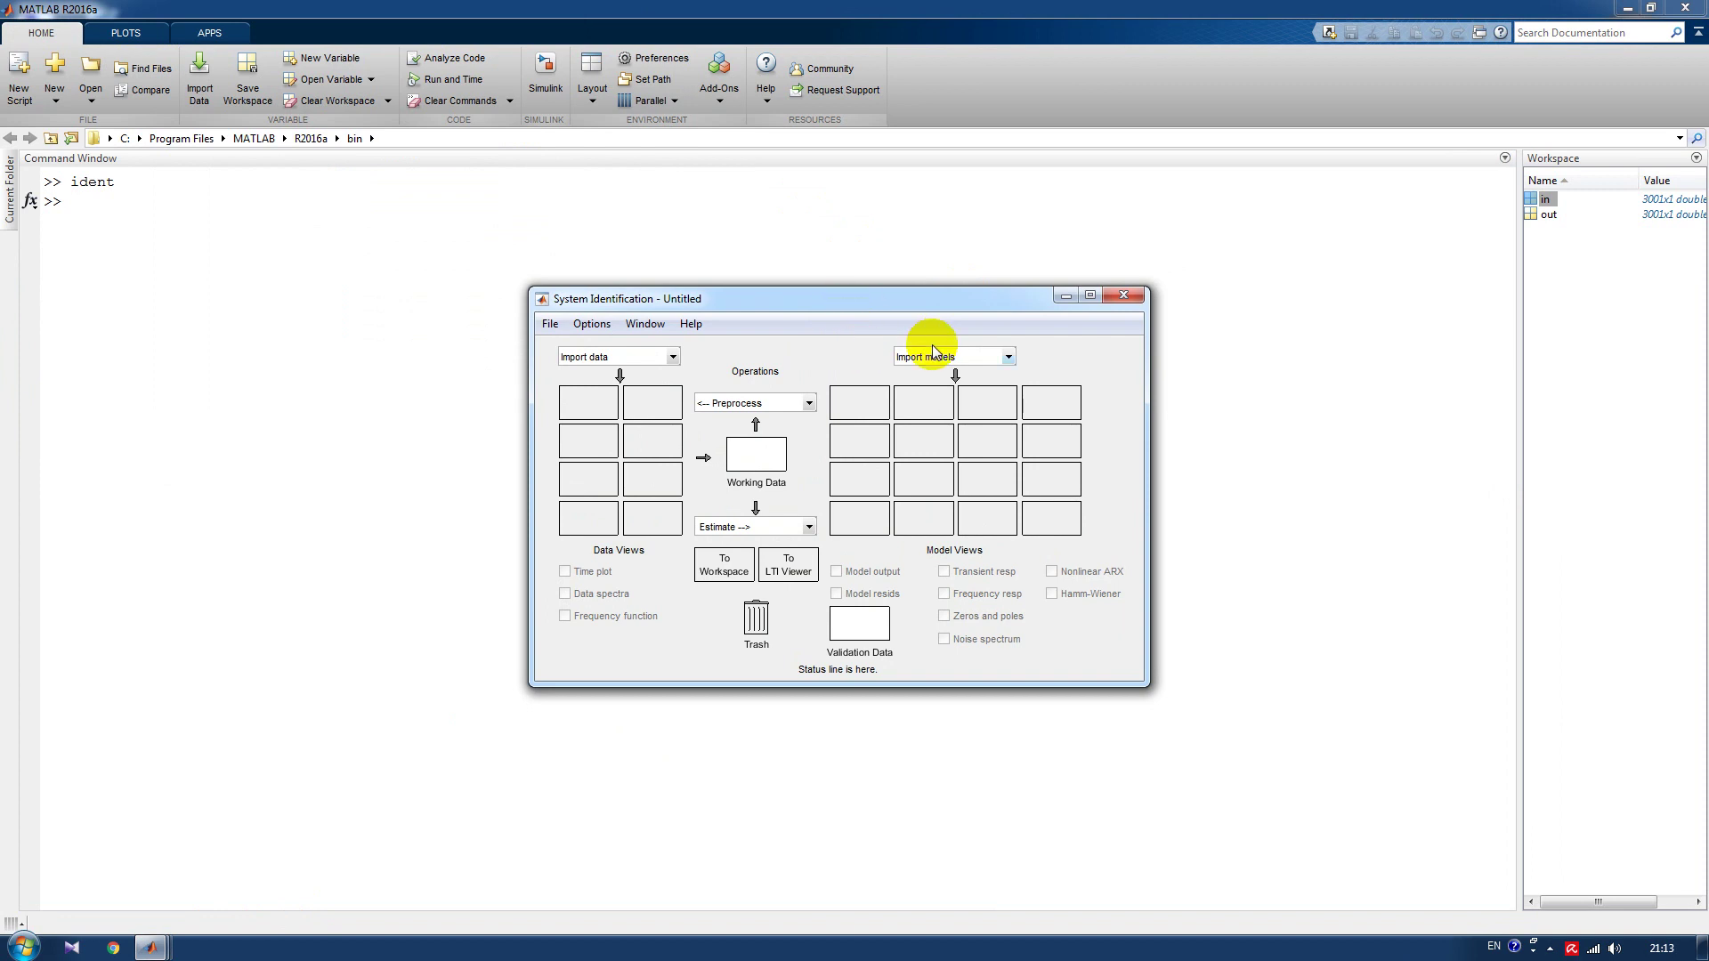
Import time-domain data with input 'in', output 'out', starting time 0 and sample time 0.001.
left_click(671, 359)
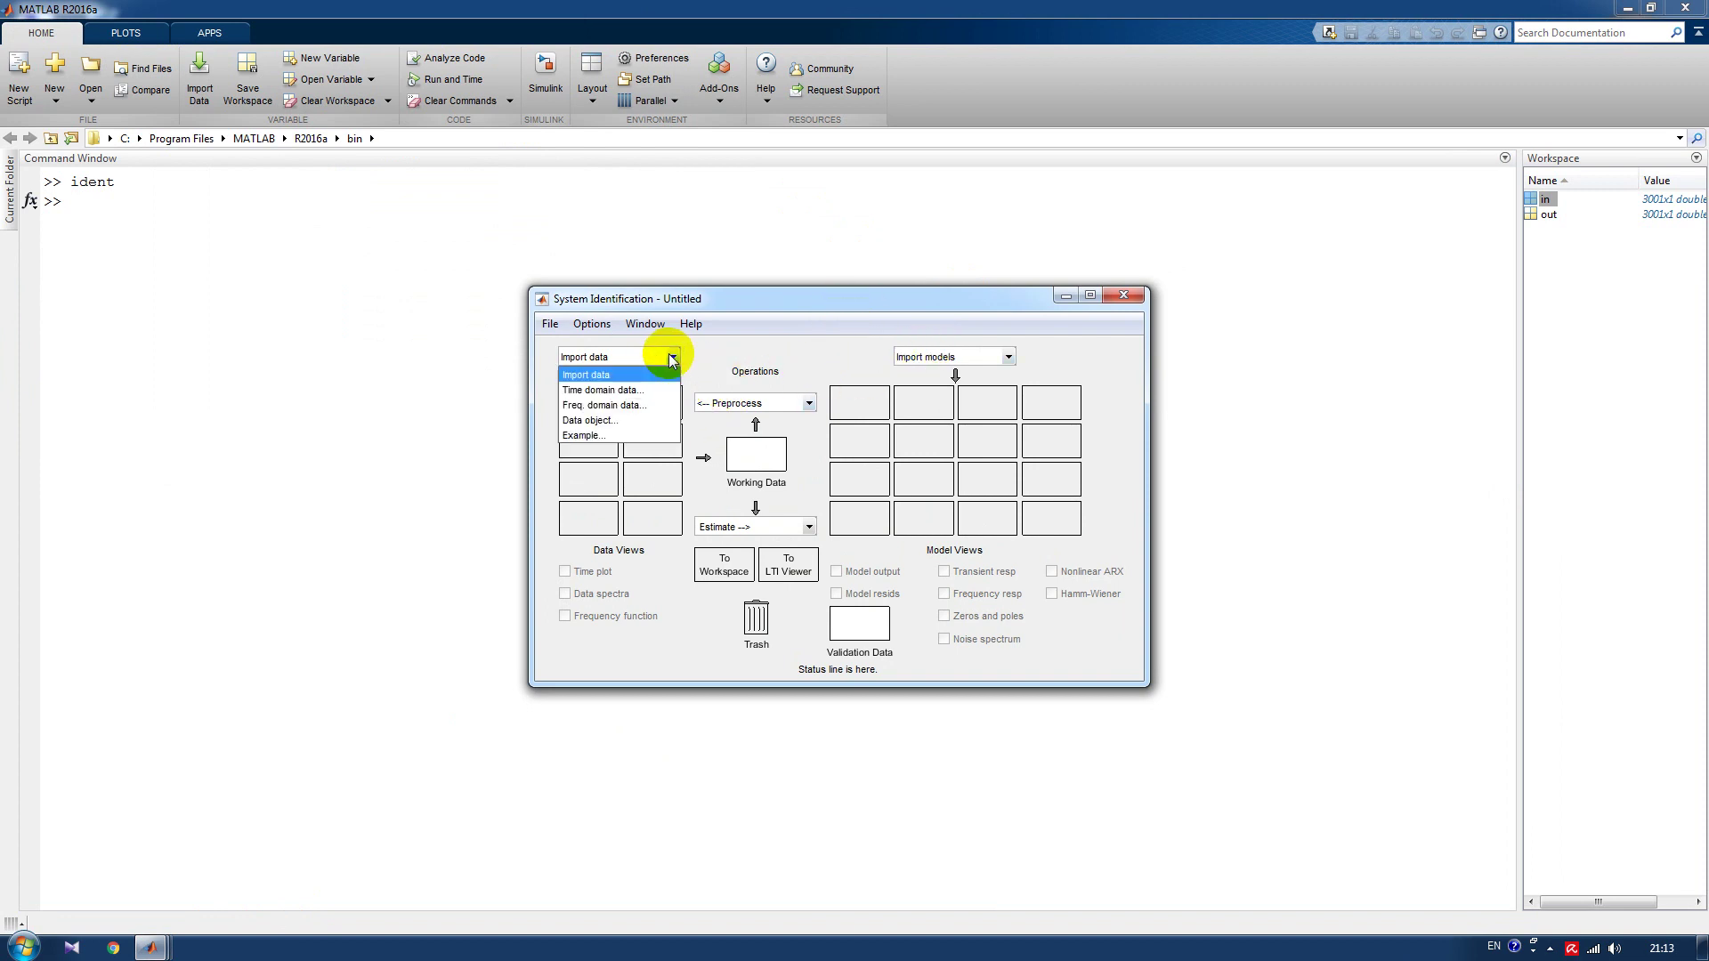
left_click(642, 396)
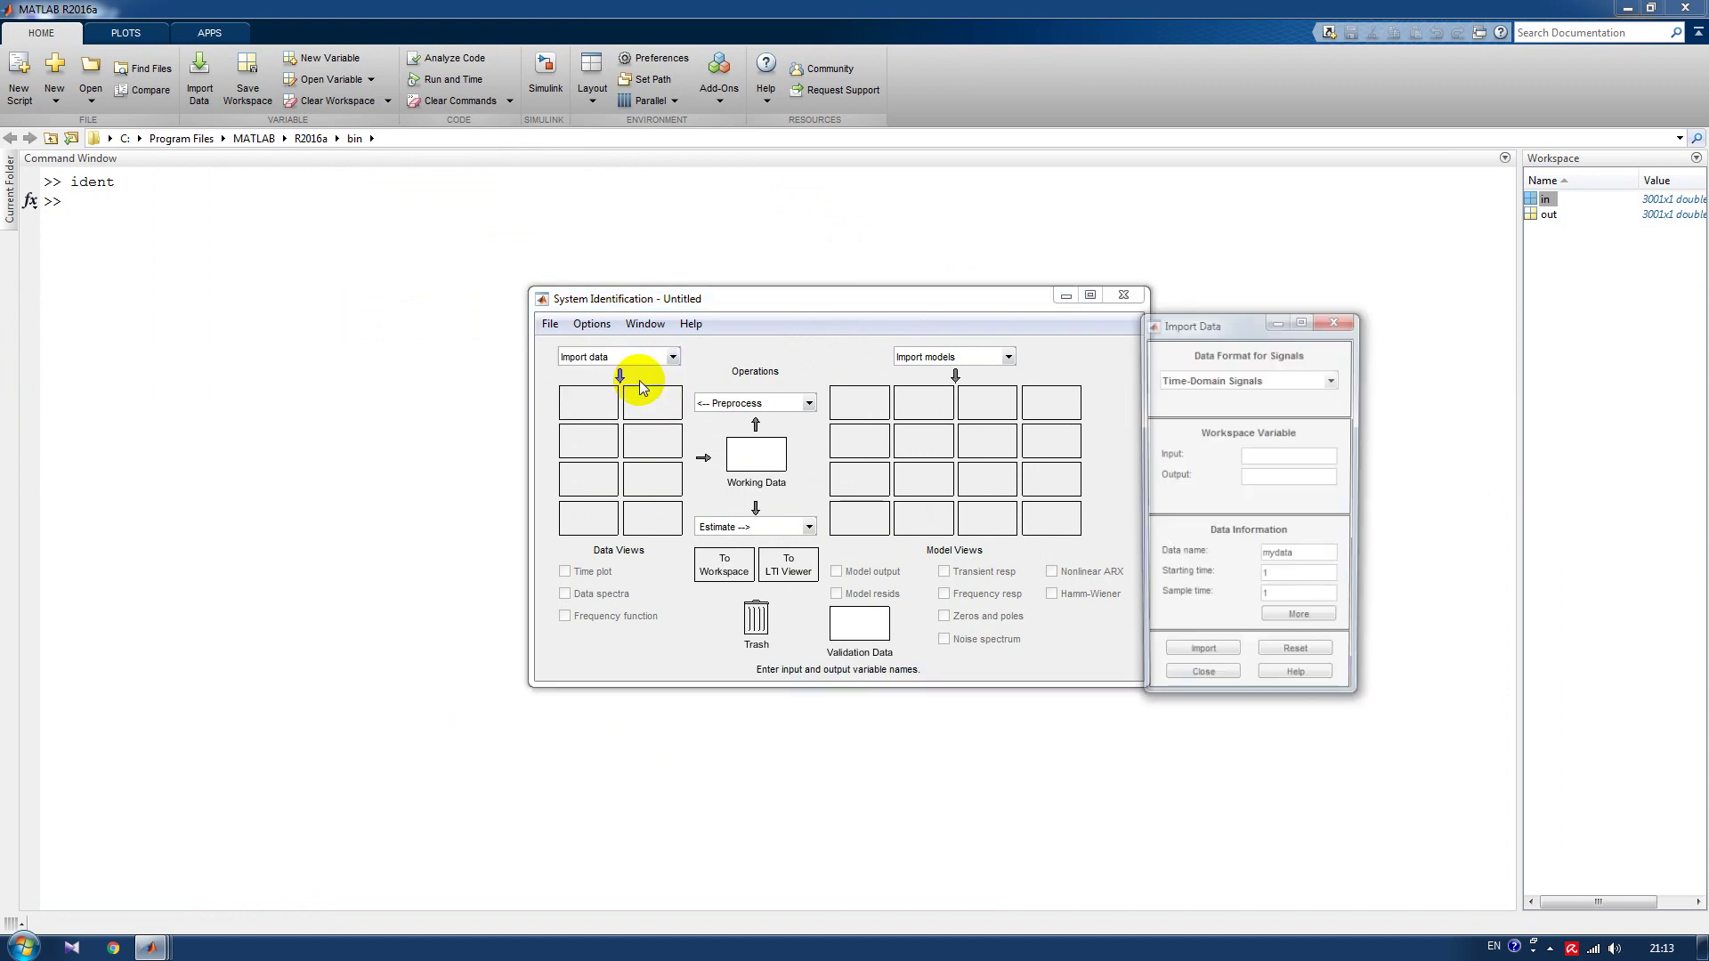
left_click(1284, 452)
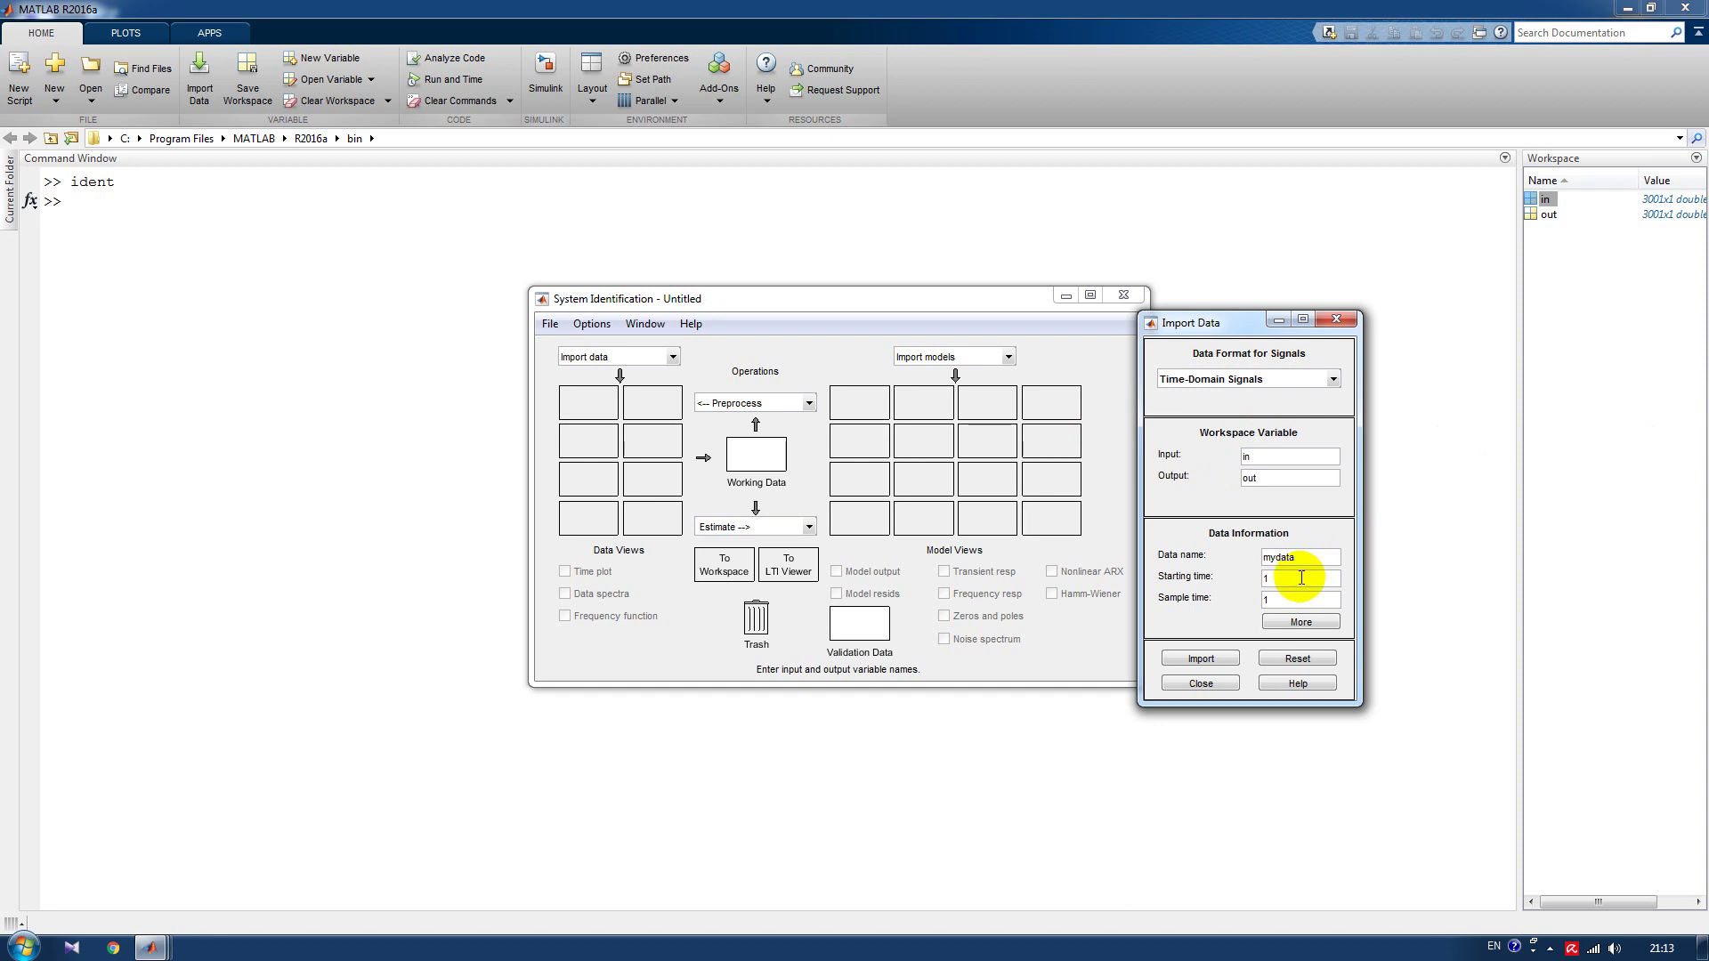
left_click_drag(1301, 578, 1229, 575)
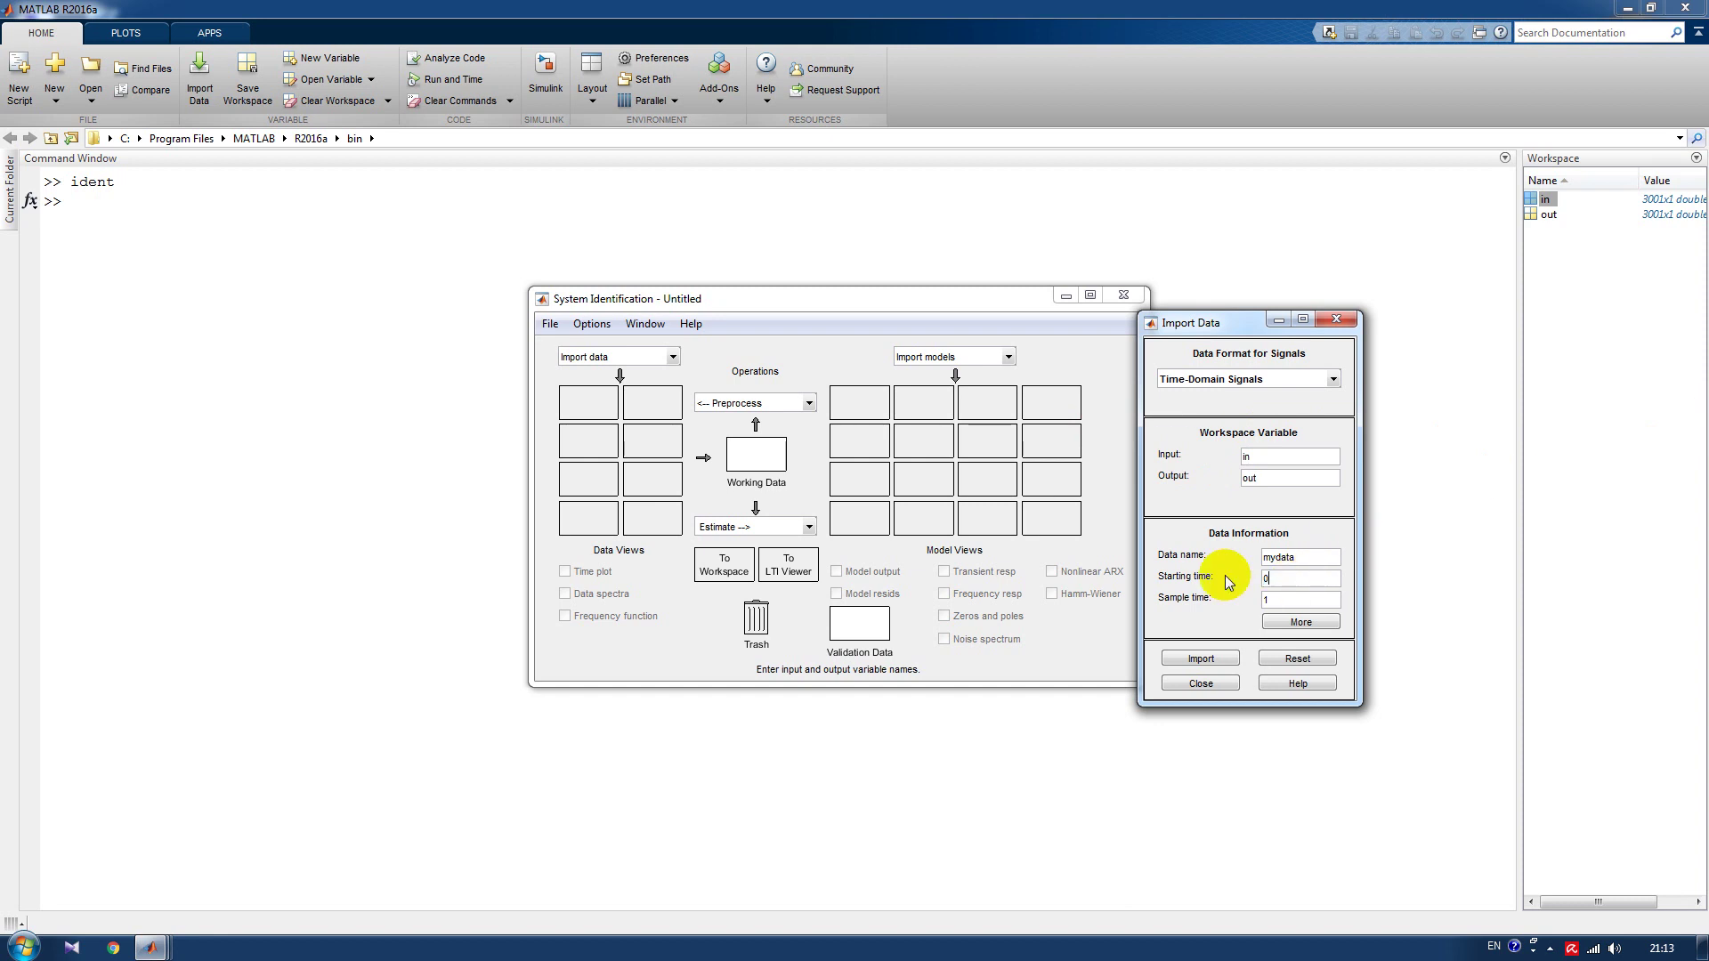
type("0.001")
left_click(1296, 622)
Name the input and output channels, import the data set as mydata, and select it.
left_click(1484, 456)
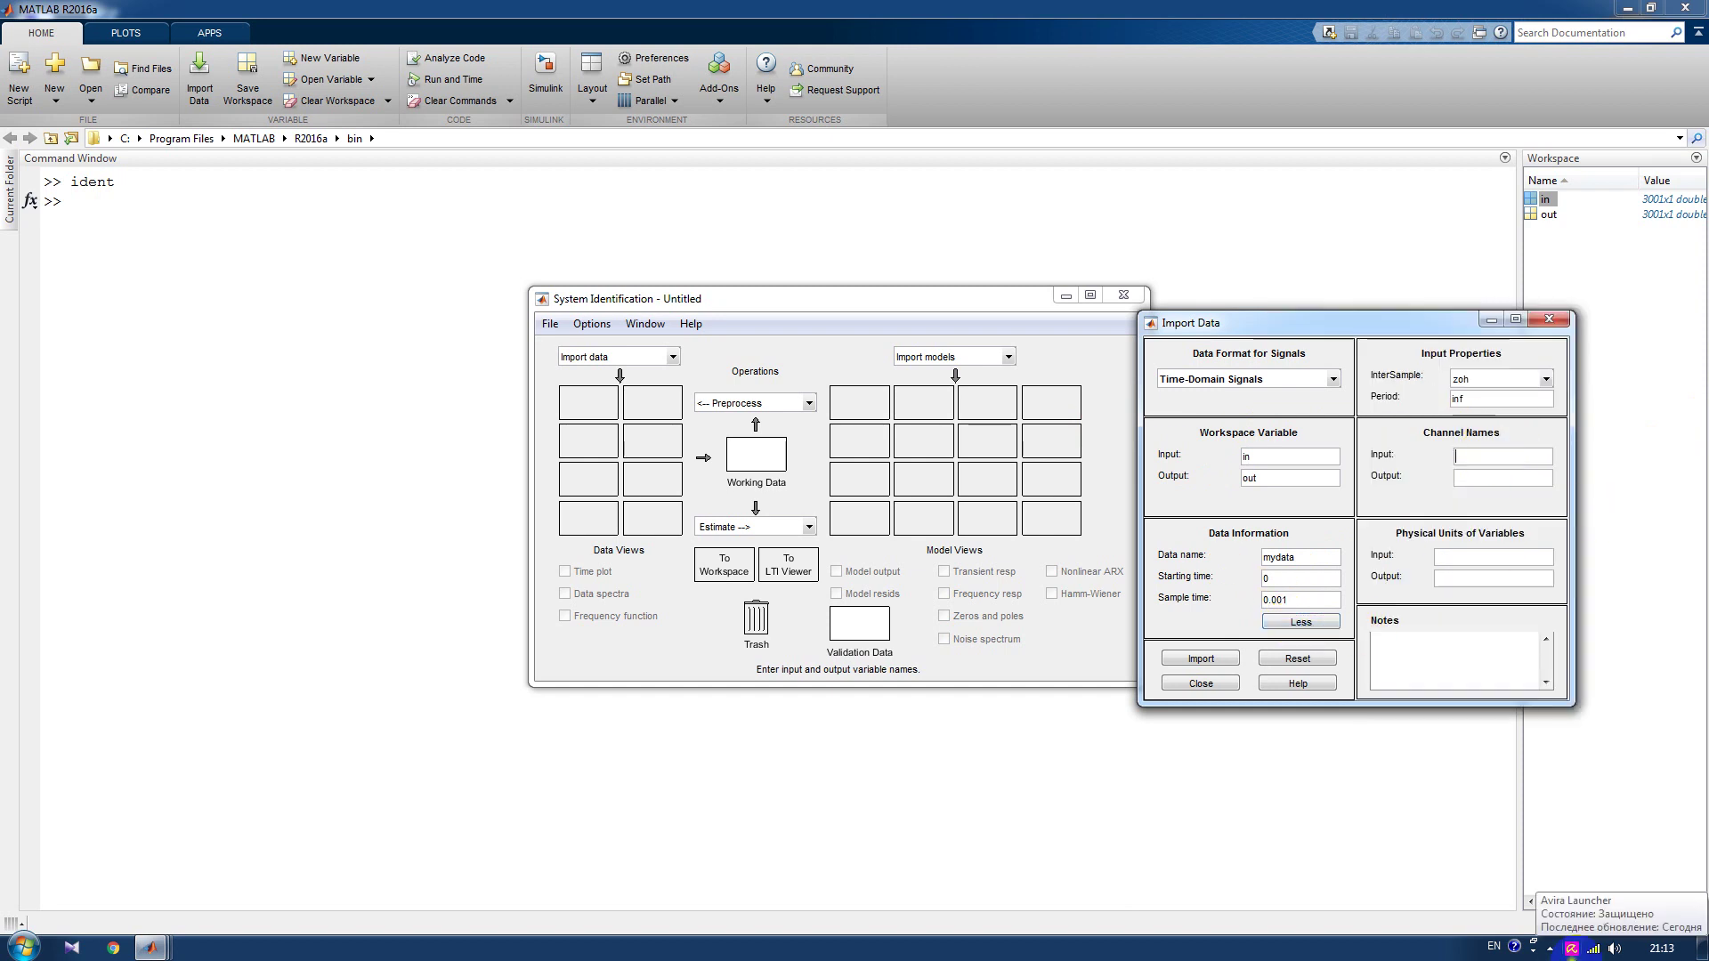
left_click(1502, 478)
type("out")
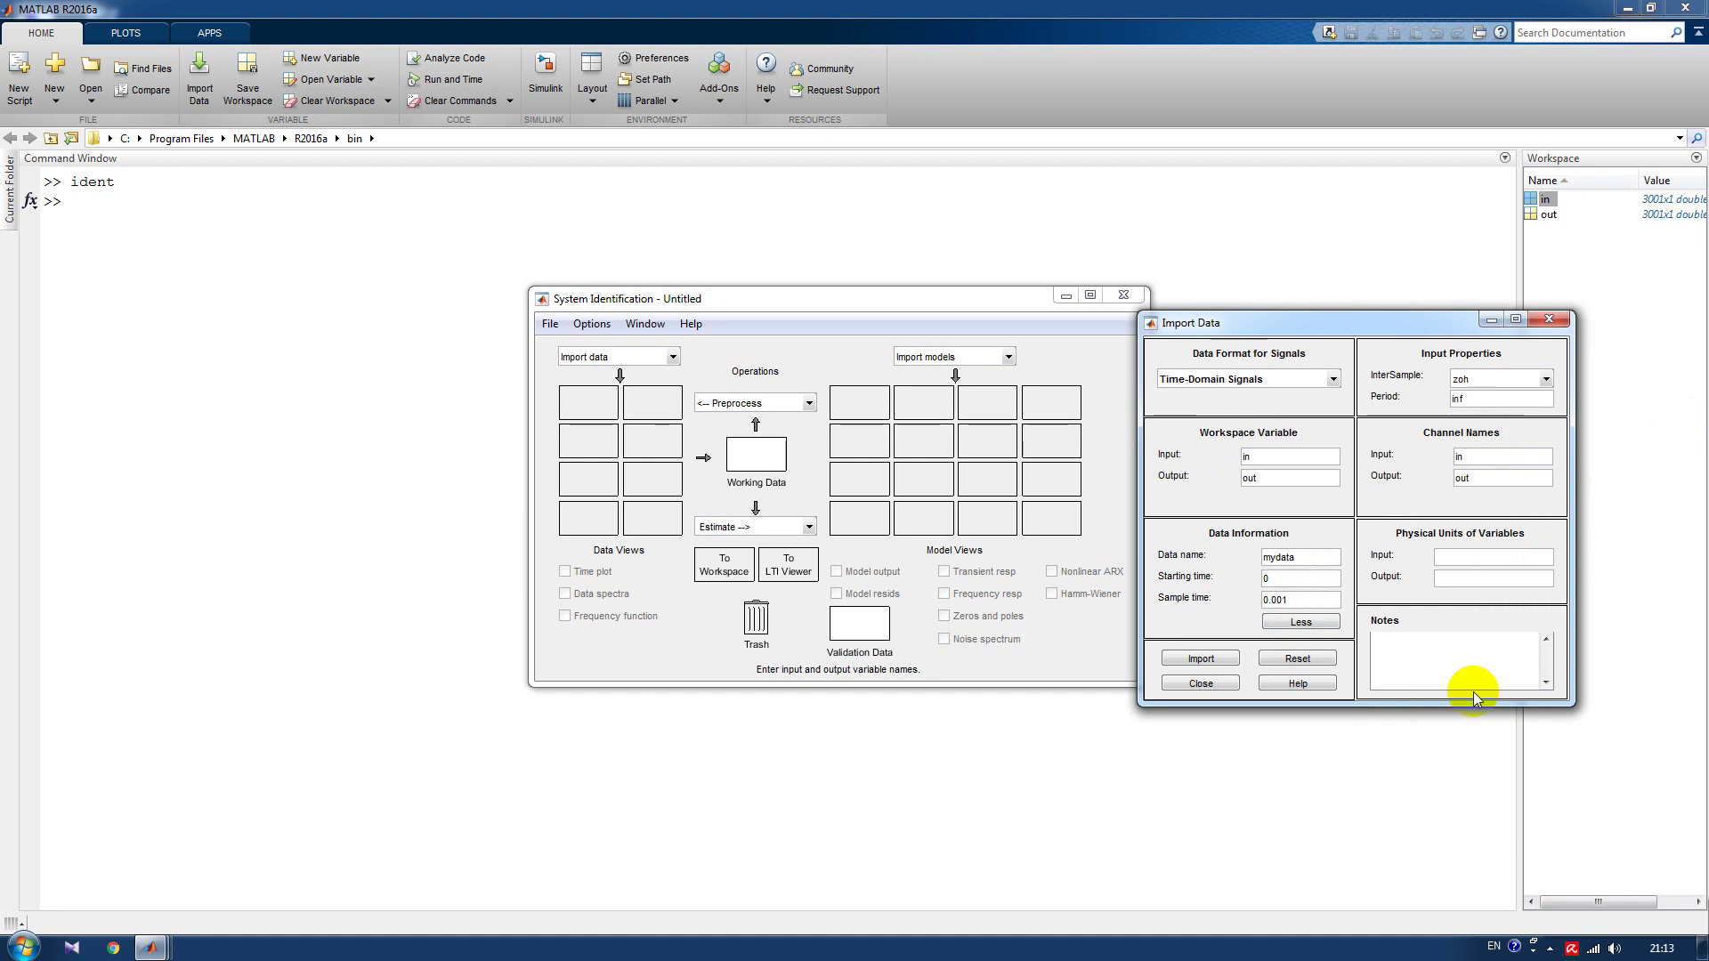
left_click(1186, 658)
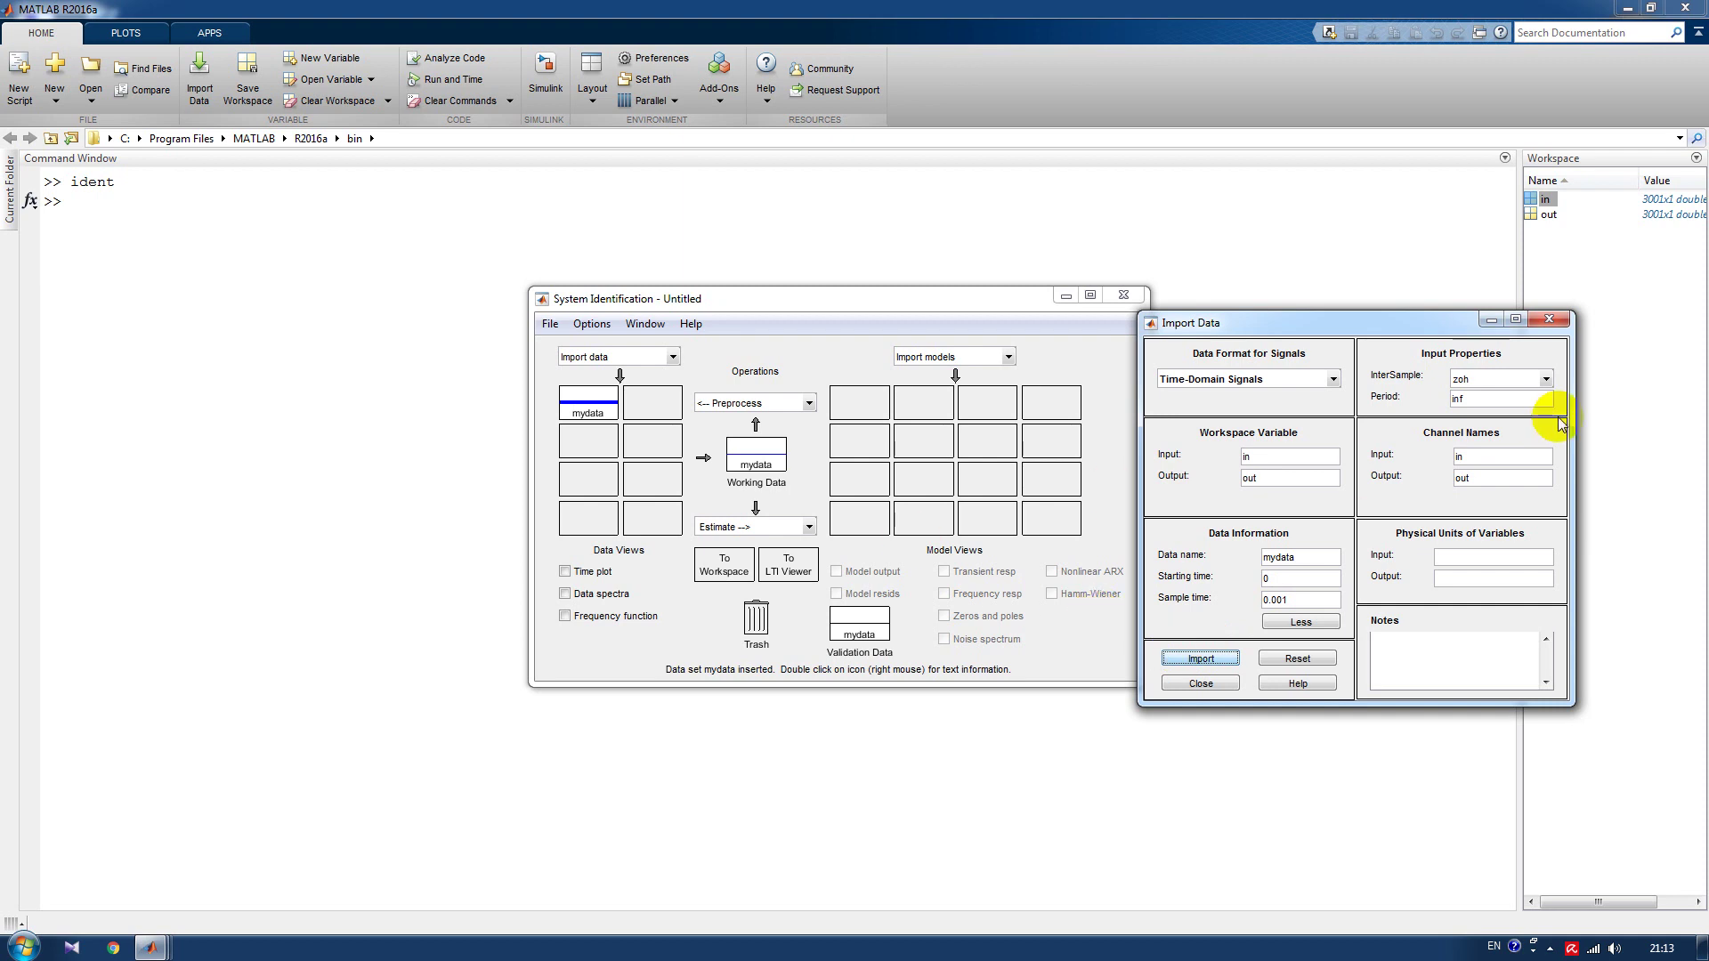
left_click(1548, 321)
left_click(590, 409)
left_click(588, 411)
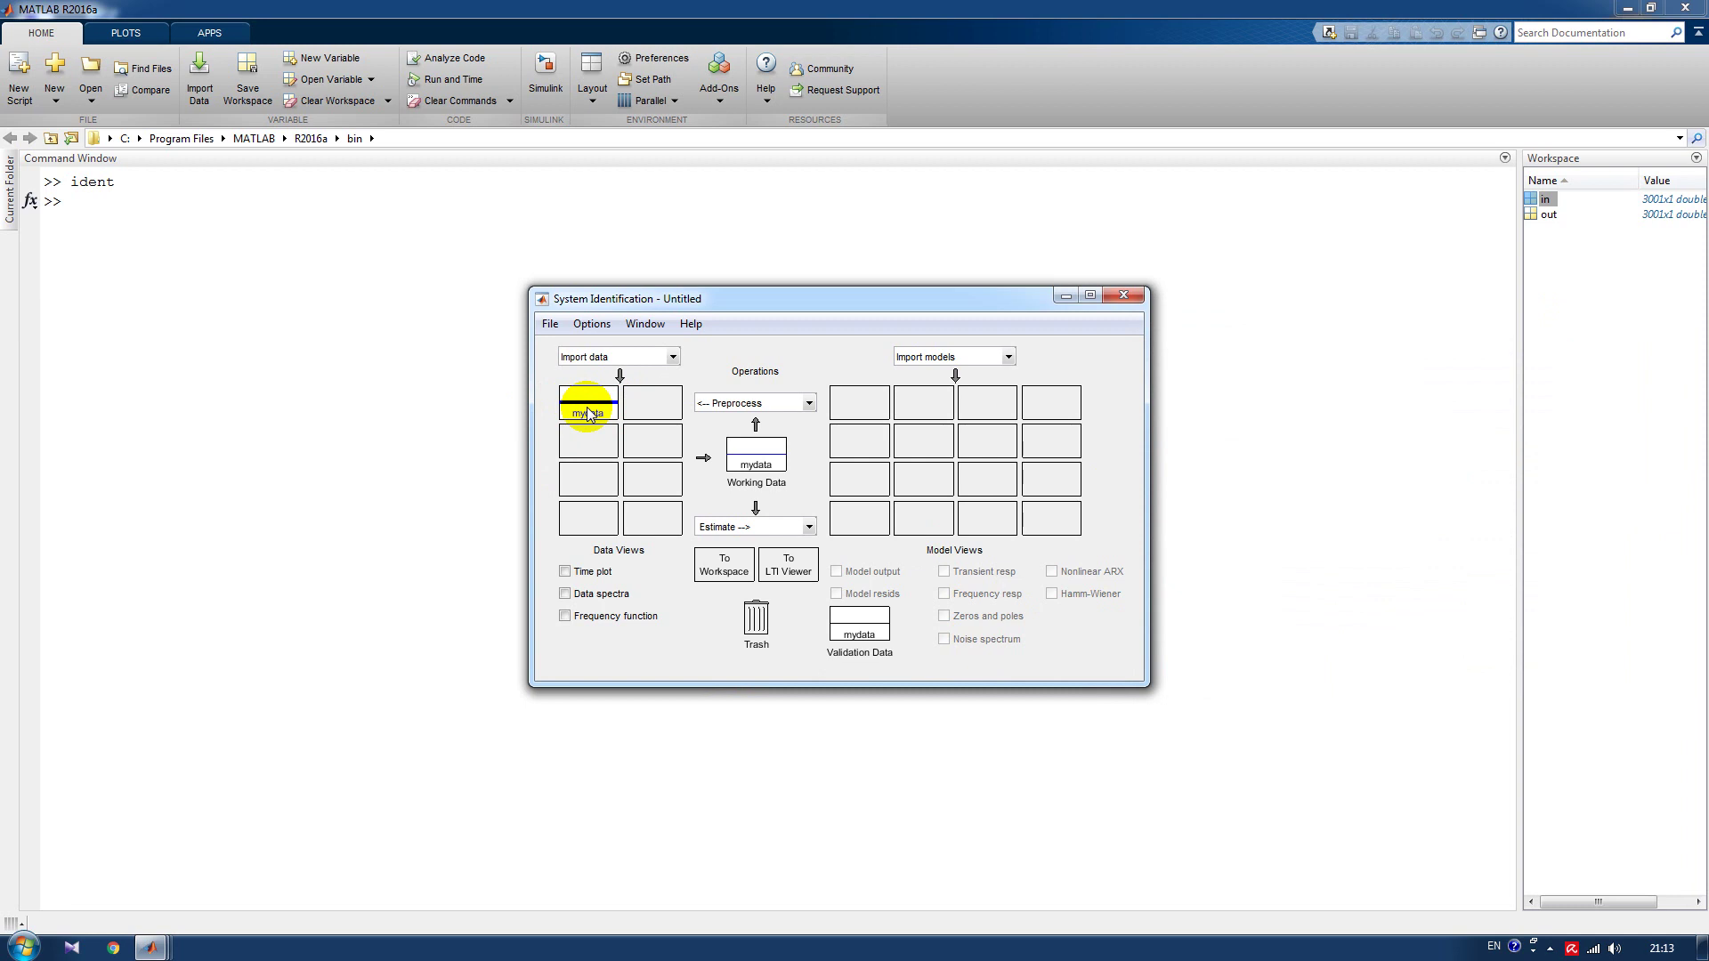
Inspect mydata's input and output time plot, then bring up the Preprocess operations.
left_click(564, 570)
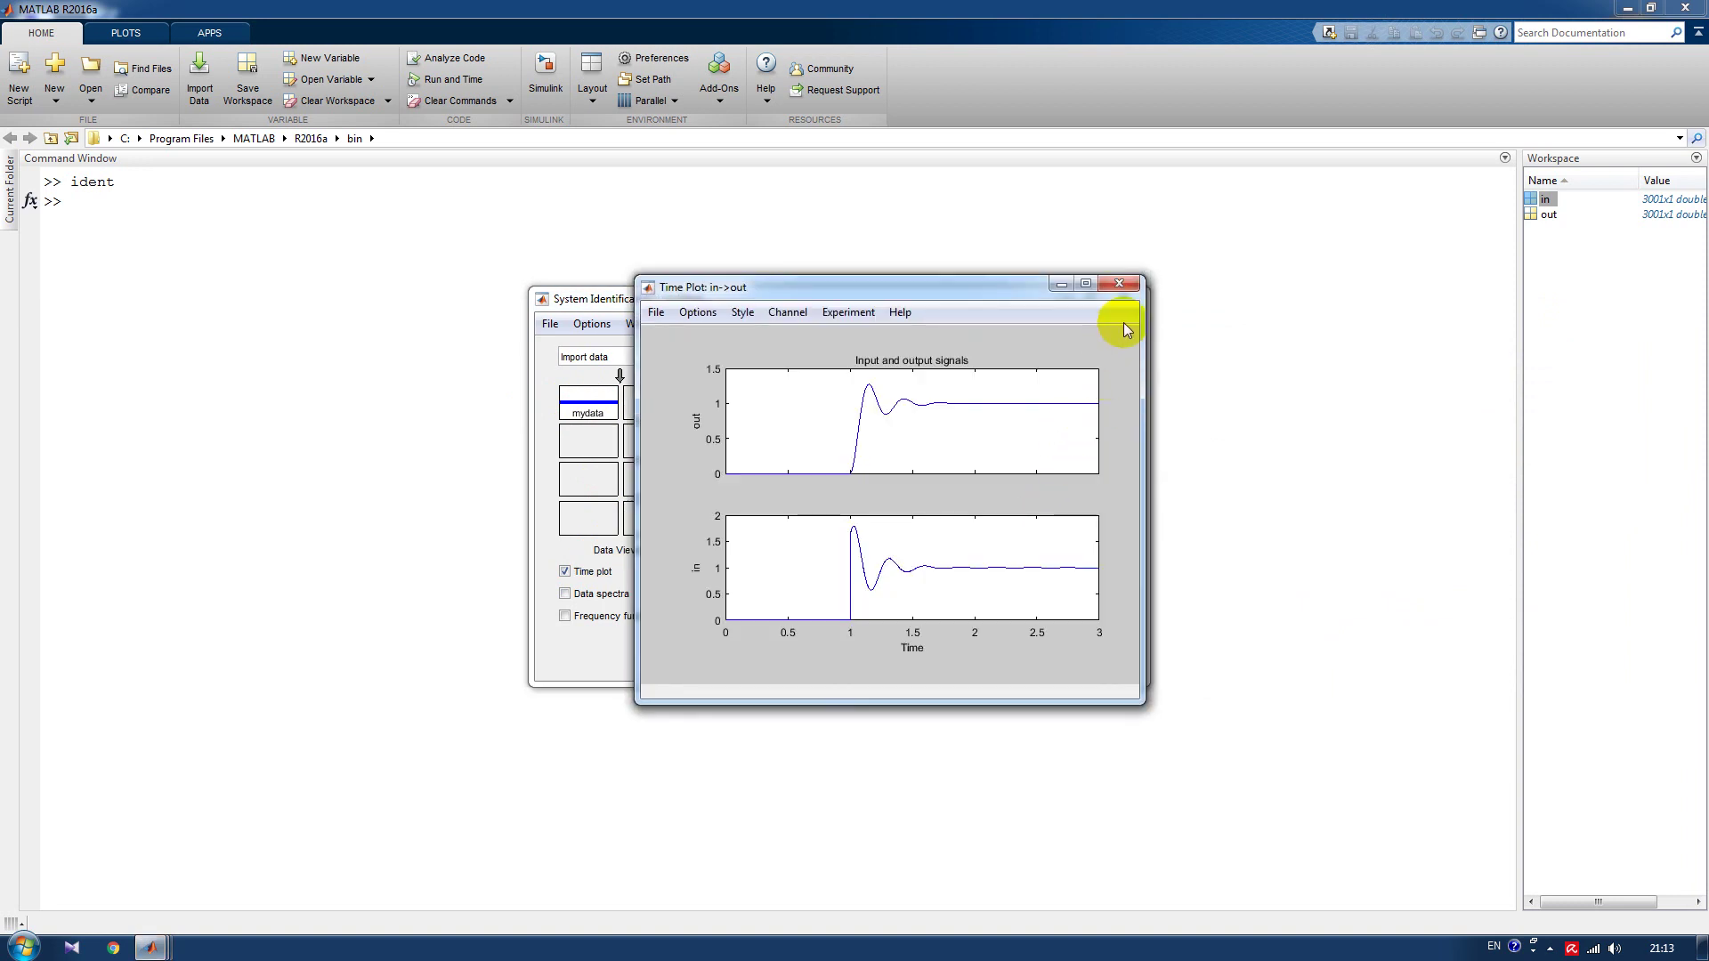
left_click(1119, 284)
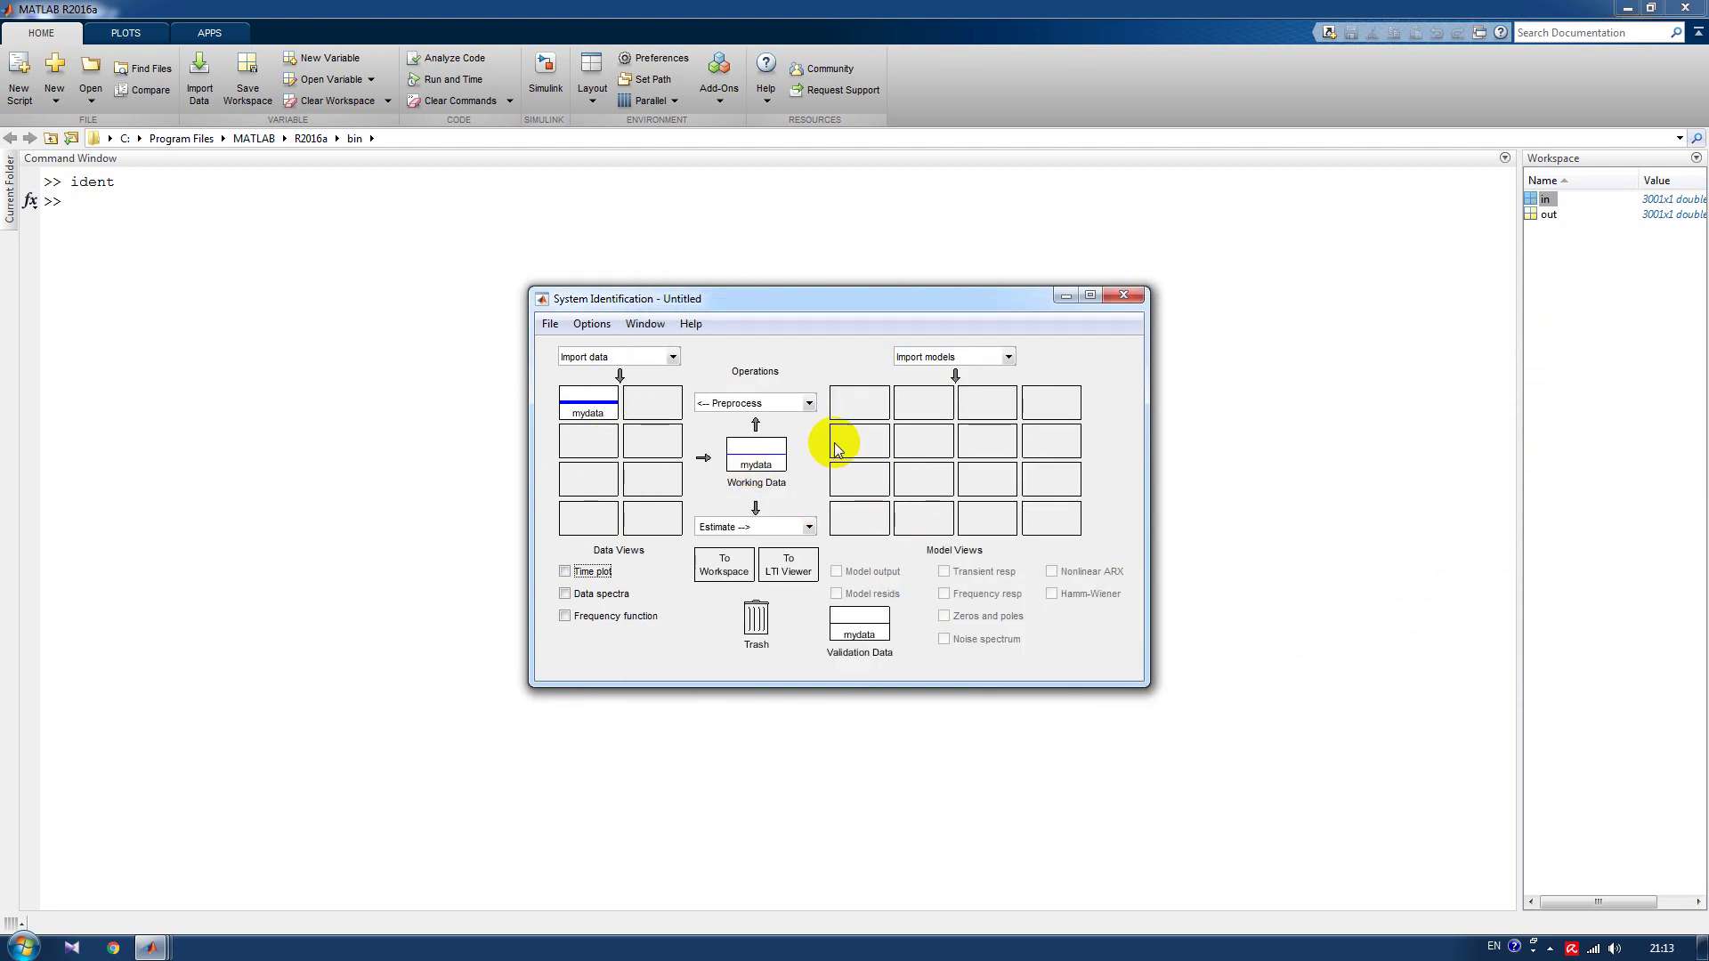
left_click(807, 403)
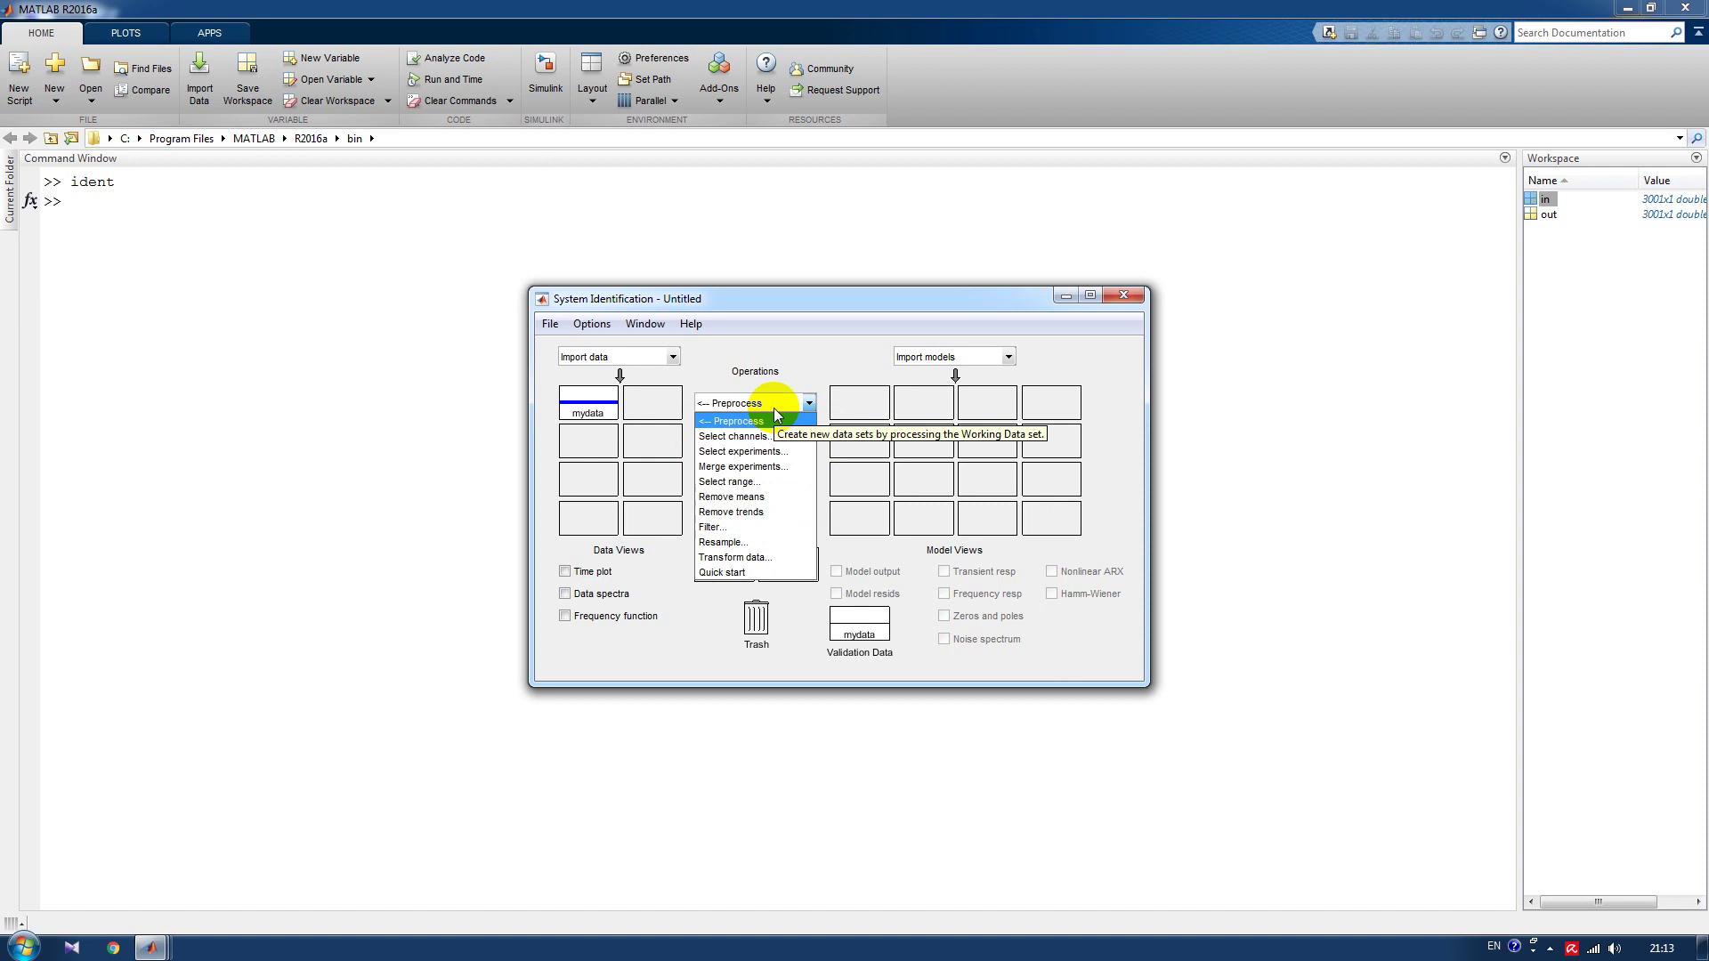
Remove means to create mydatad as working data, with mydata as validation data.
left_click(761, 498)
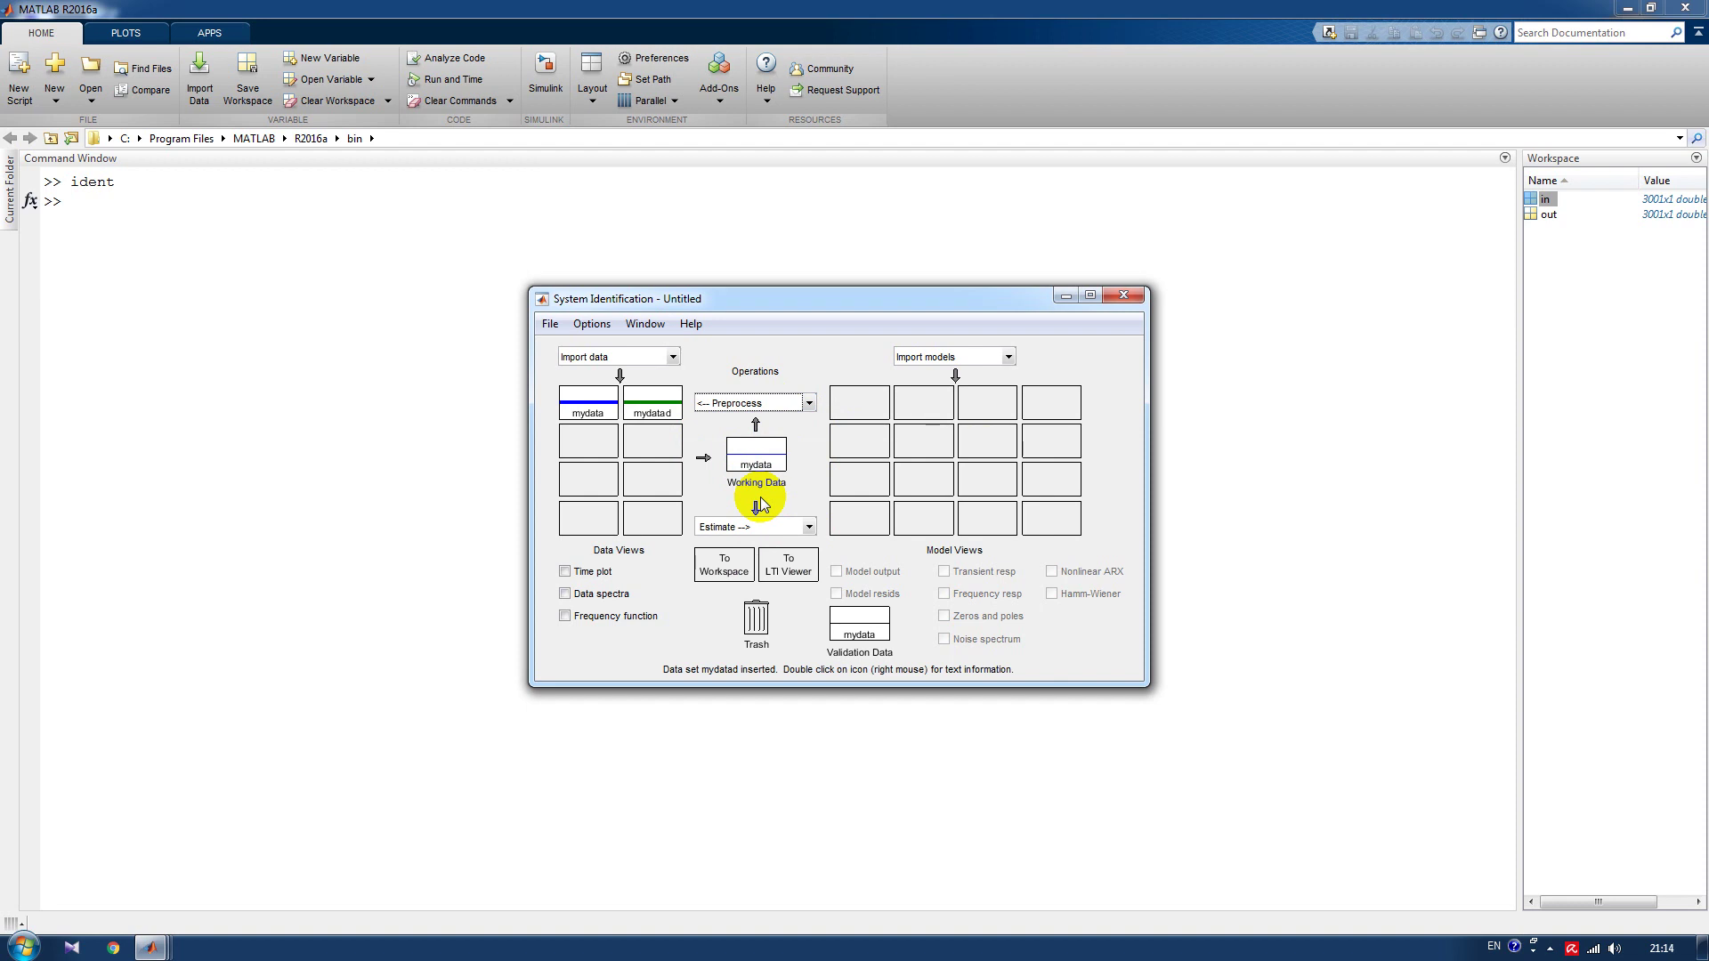
left_click_drag(652, 405, 758, 463)
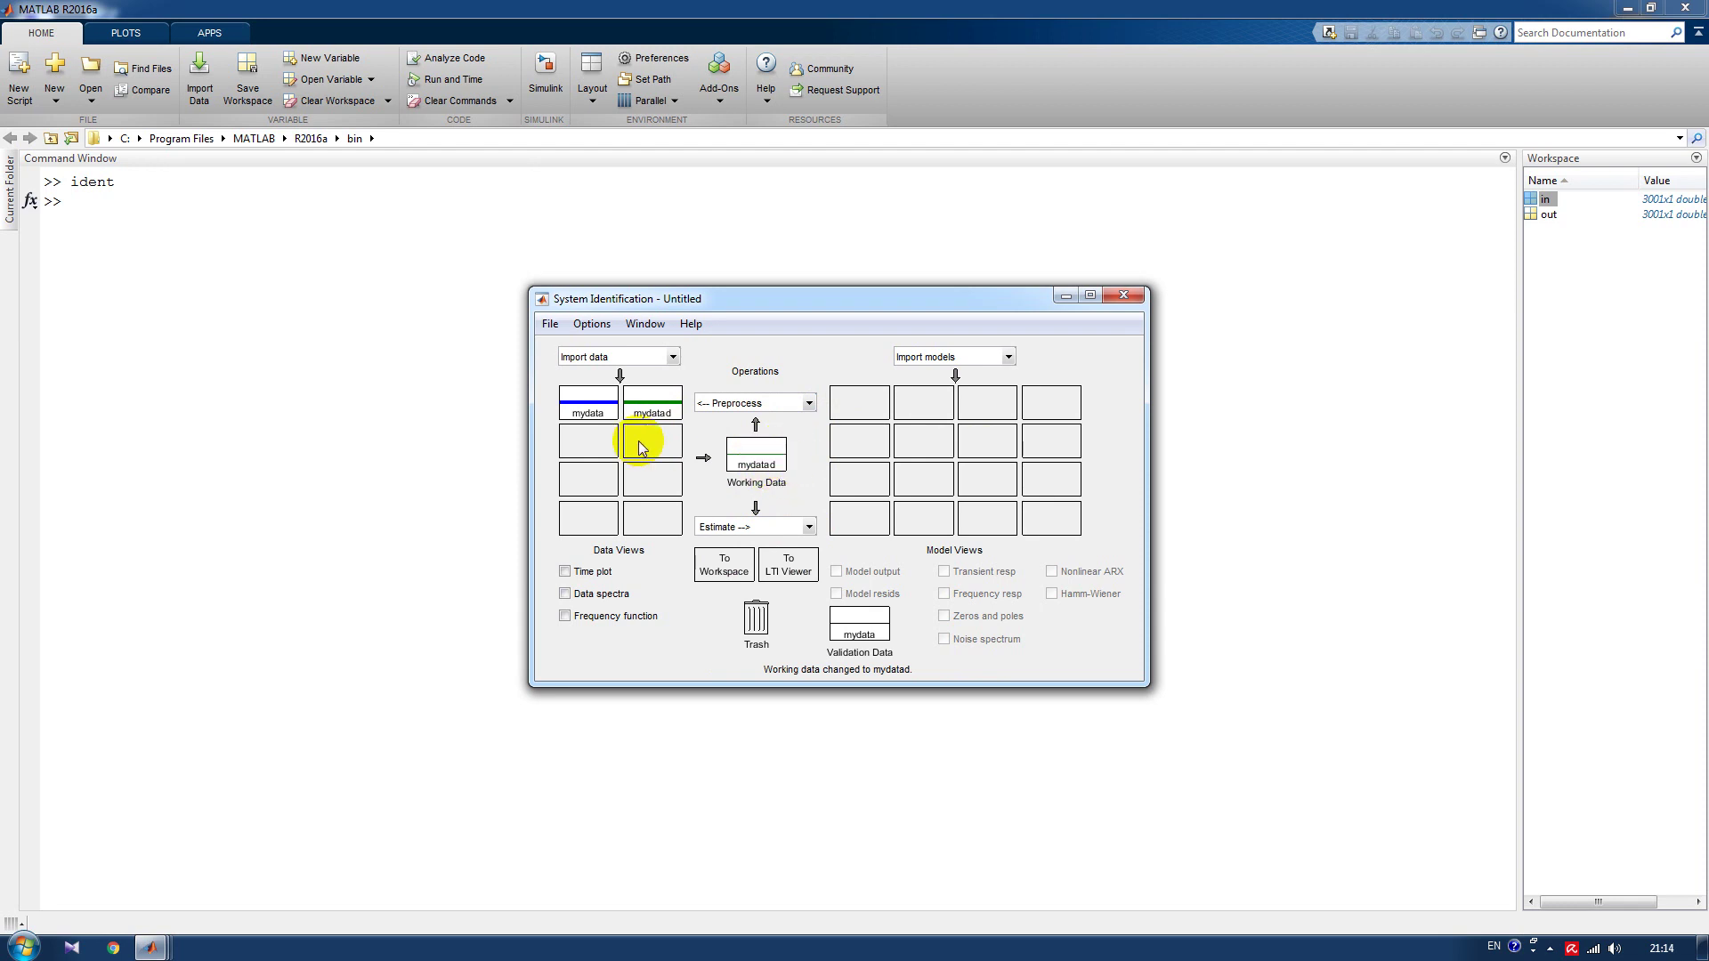
left_click_drag(585, 402, 861, 630)
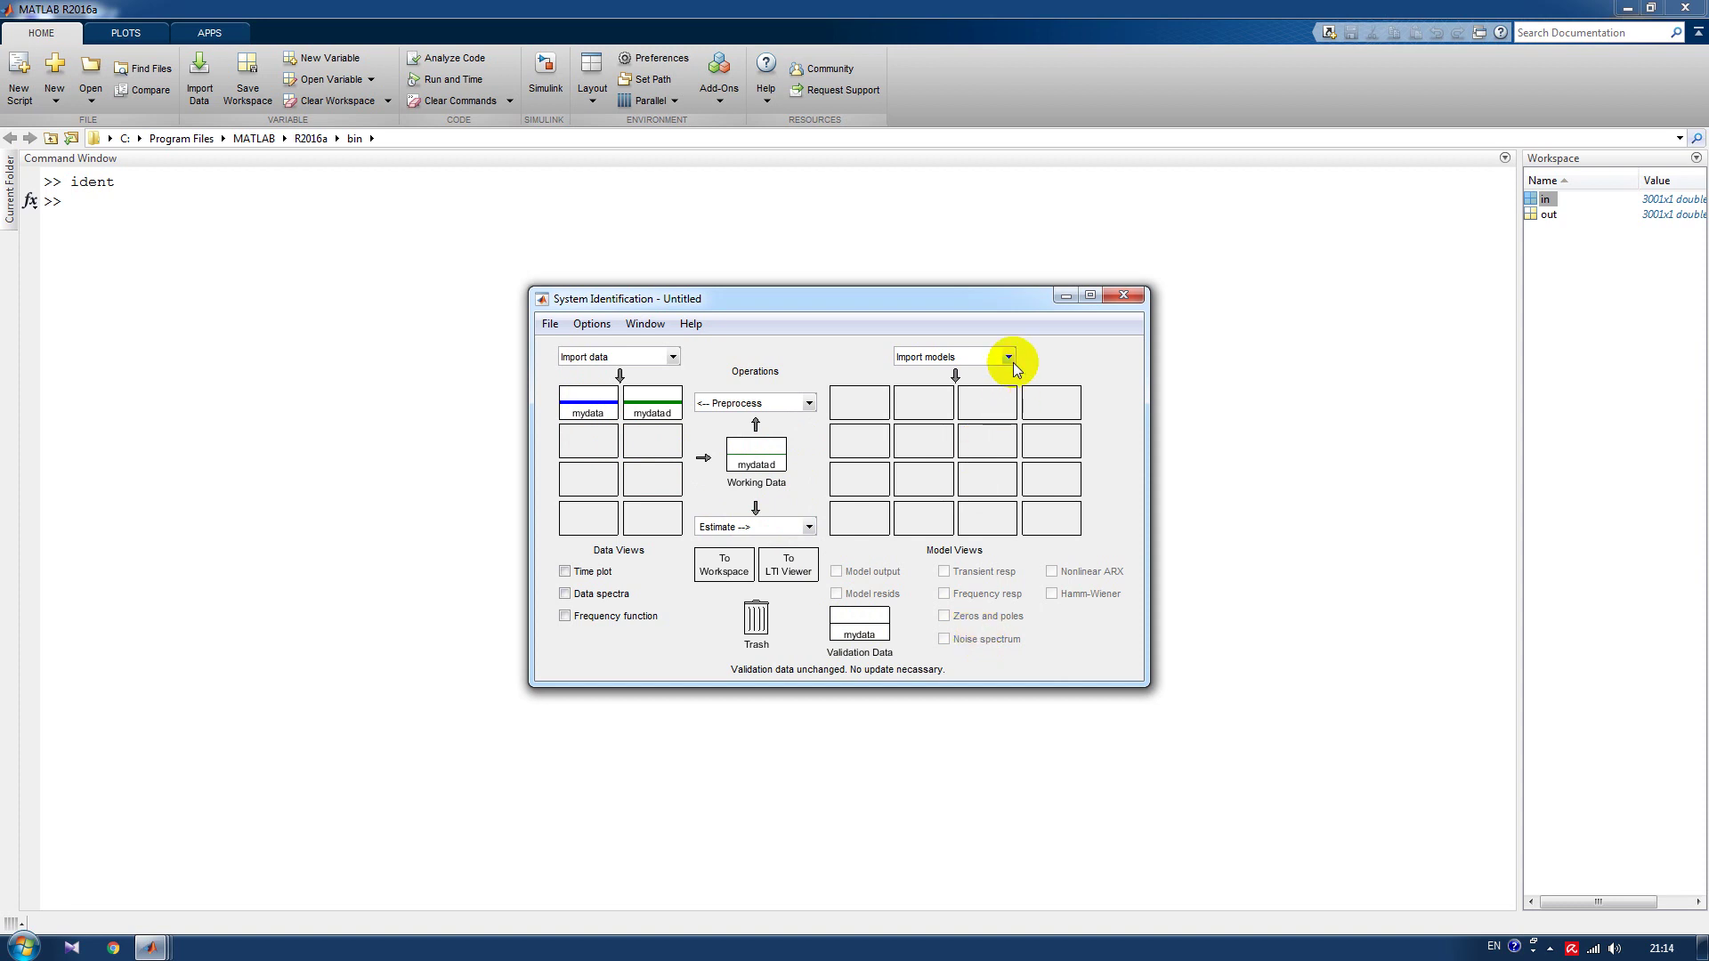
Estimate a continuous-time transfer function with 2 poles and 0 zeros from mydatad.
left_click(809, 528)
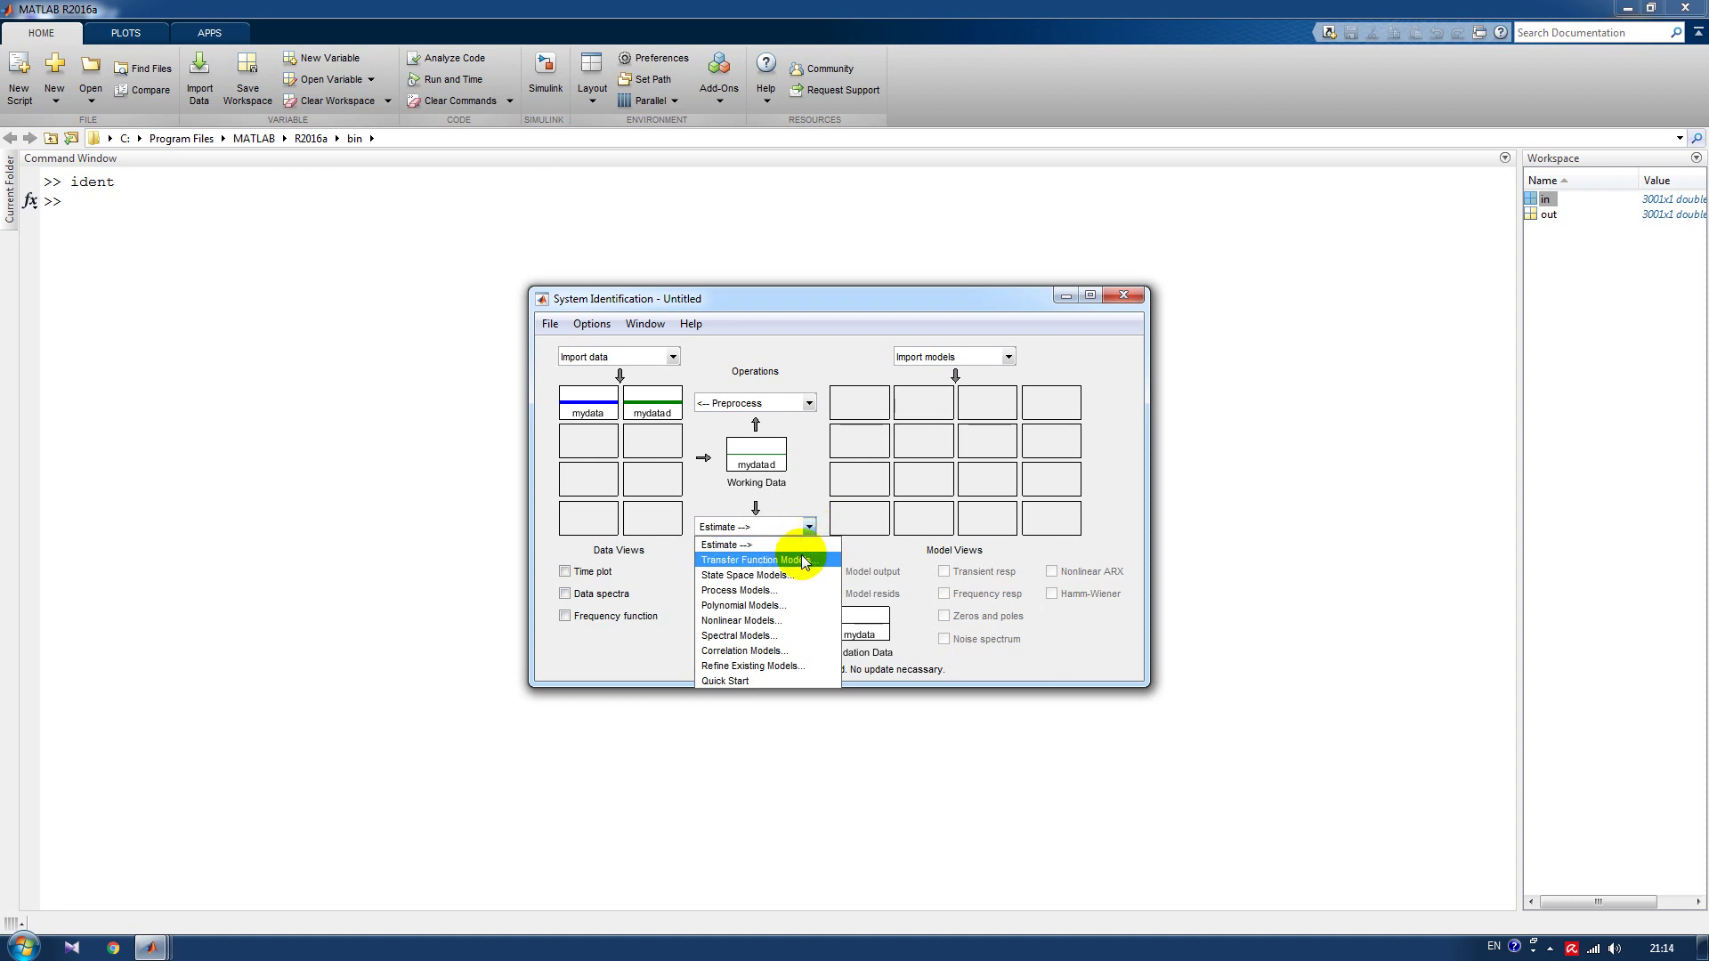
left_click(807, 563)
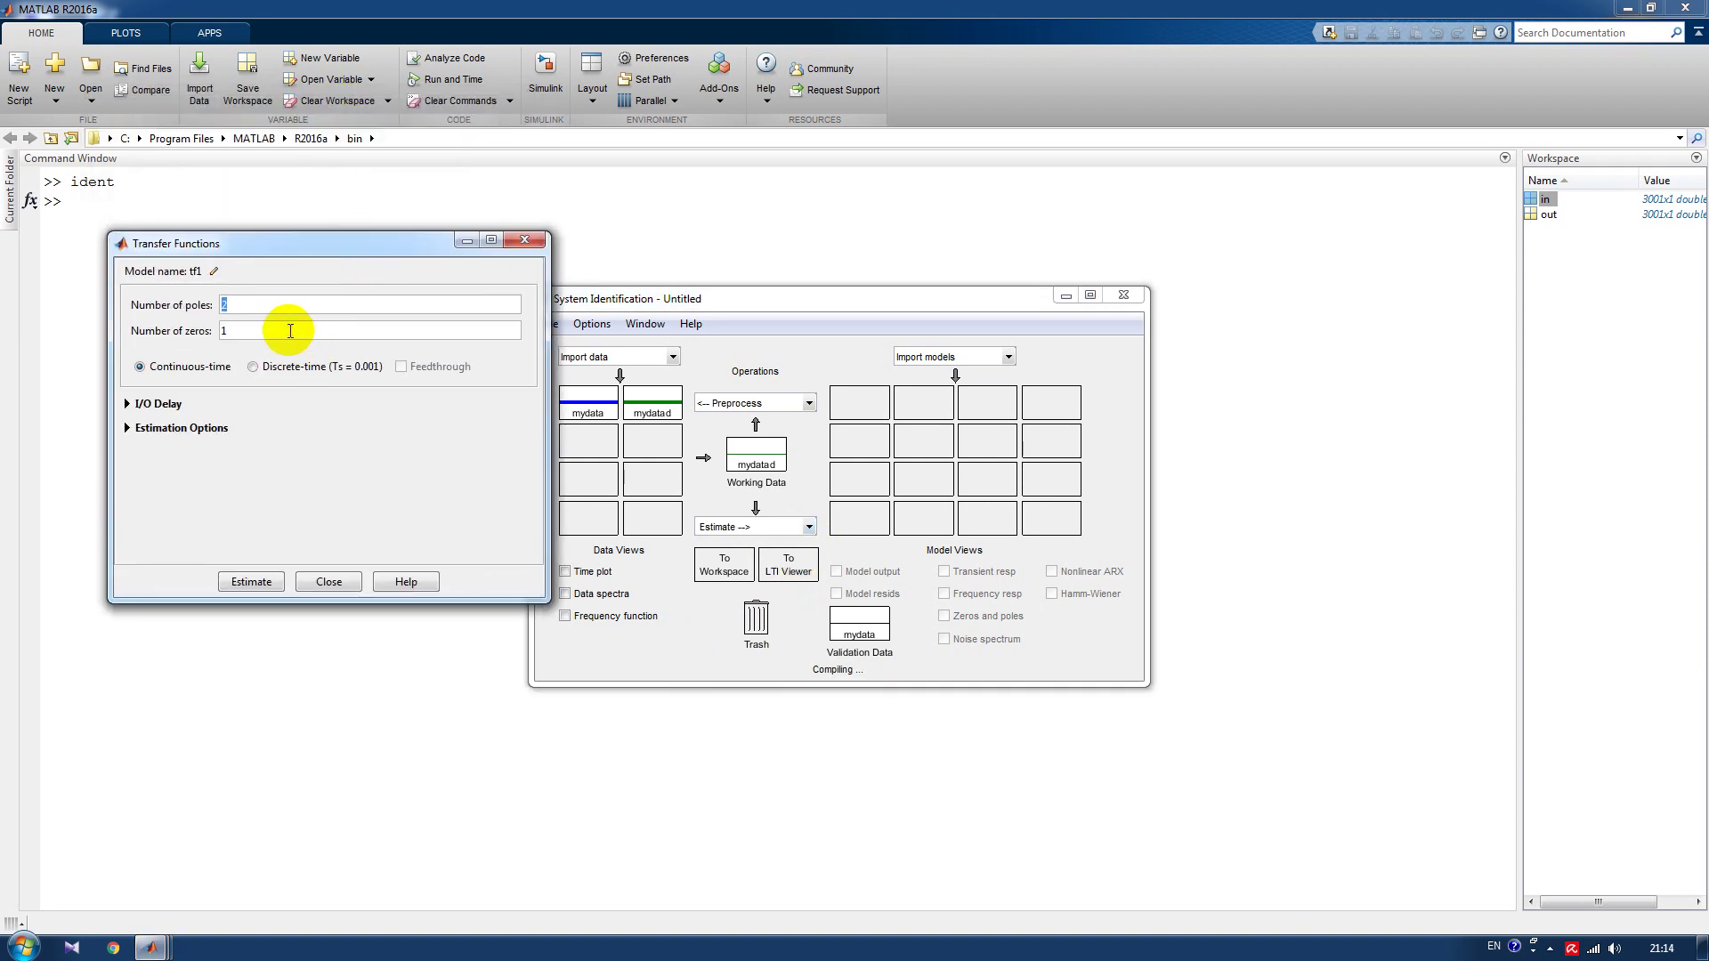
left_click_drag(289, 331, 152, 326)
type("0")
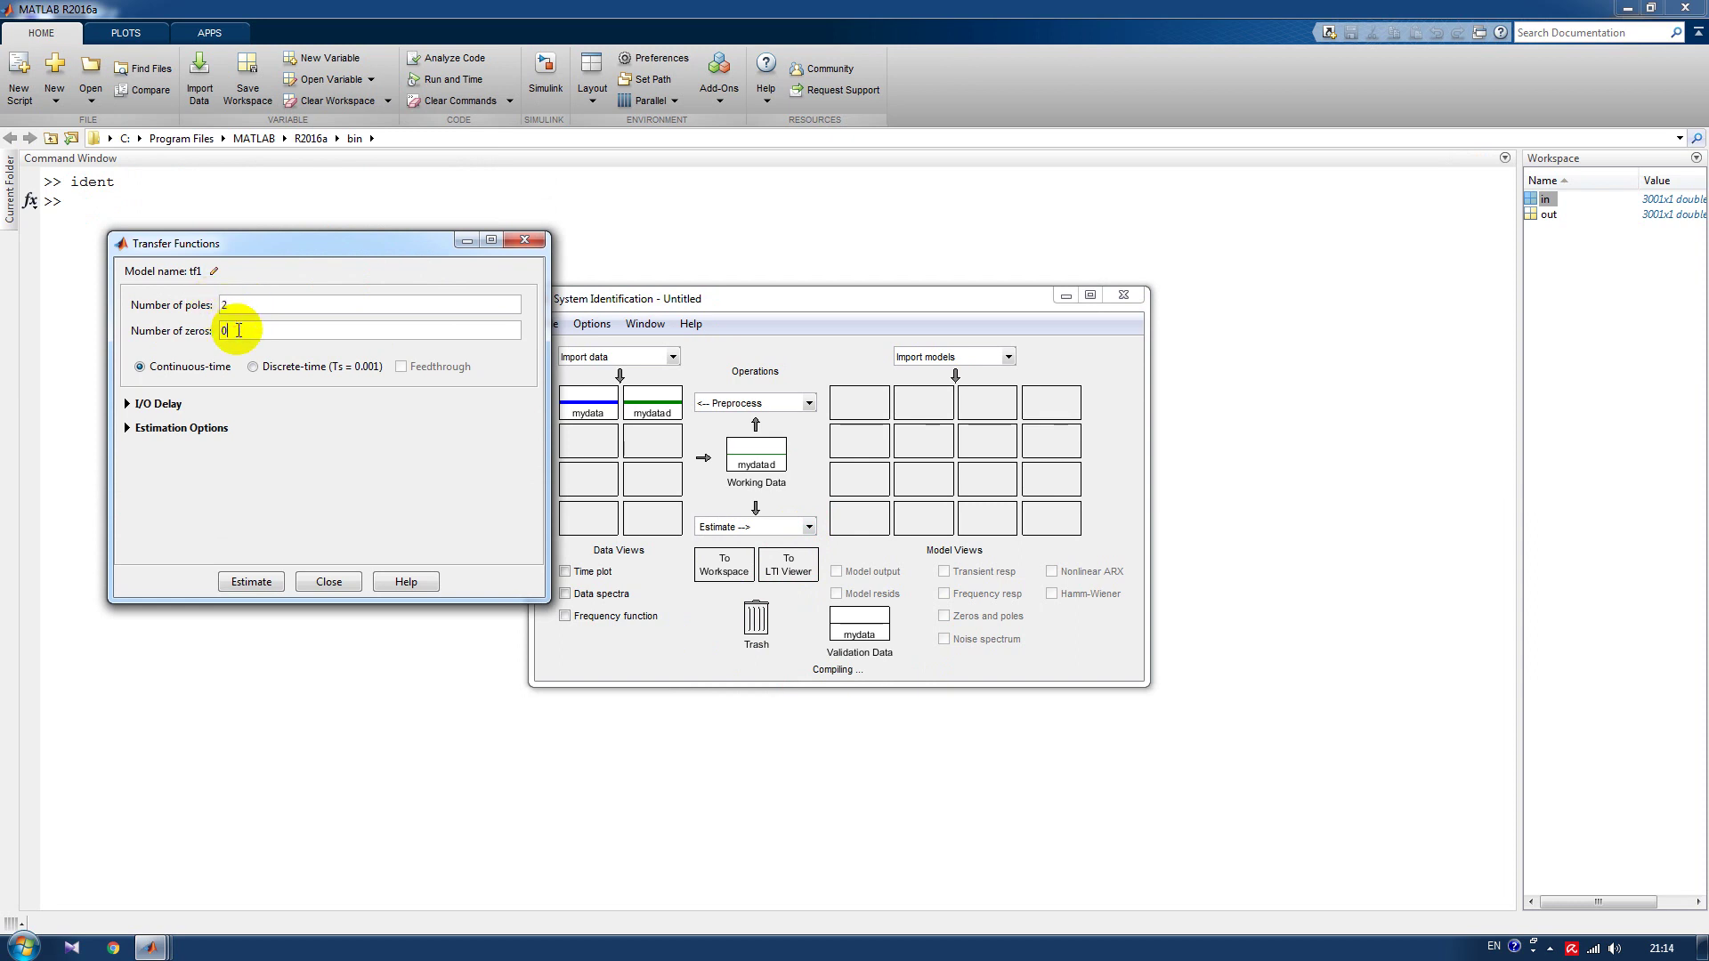
left_click(178, 405)
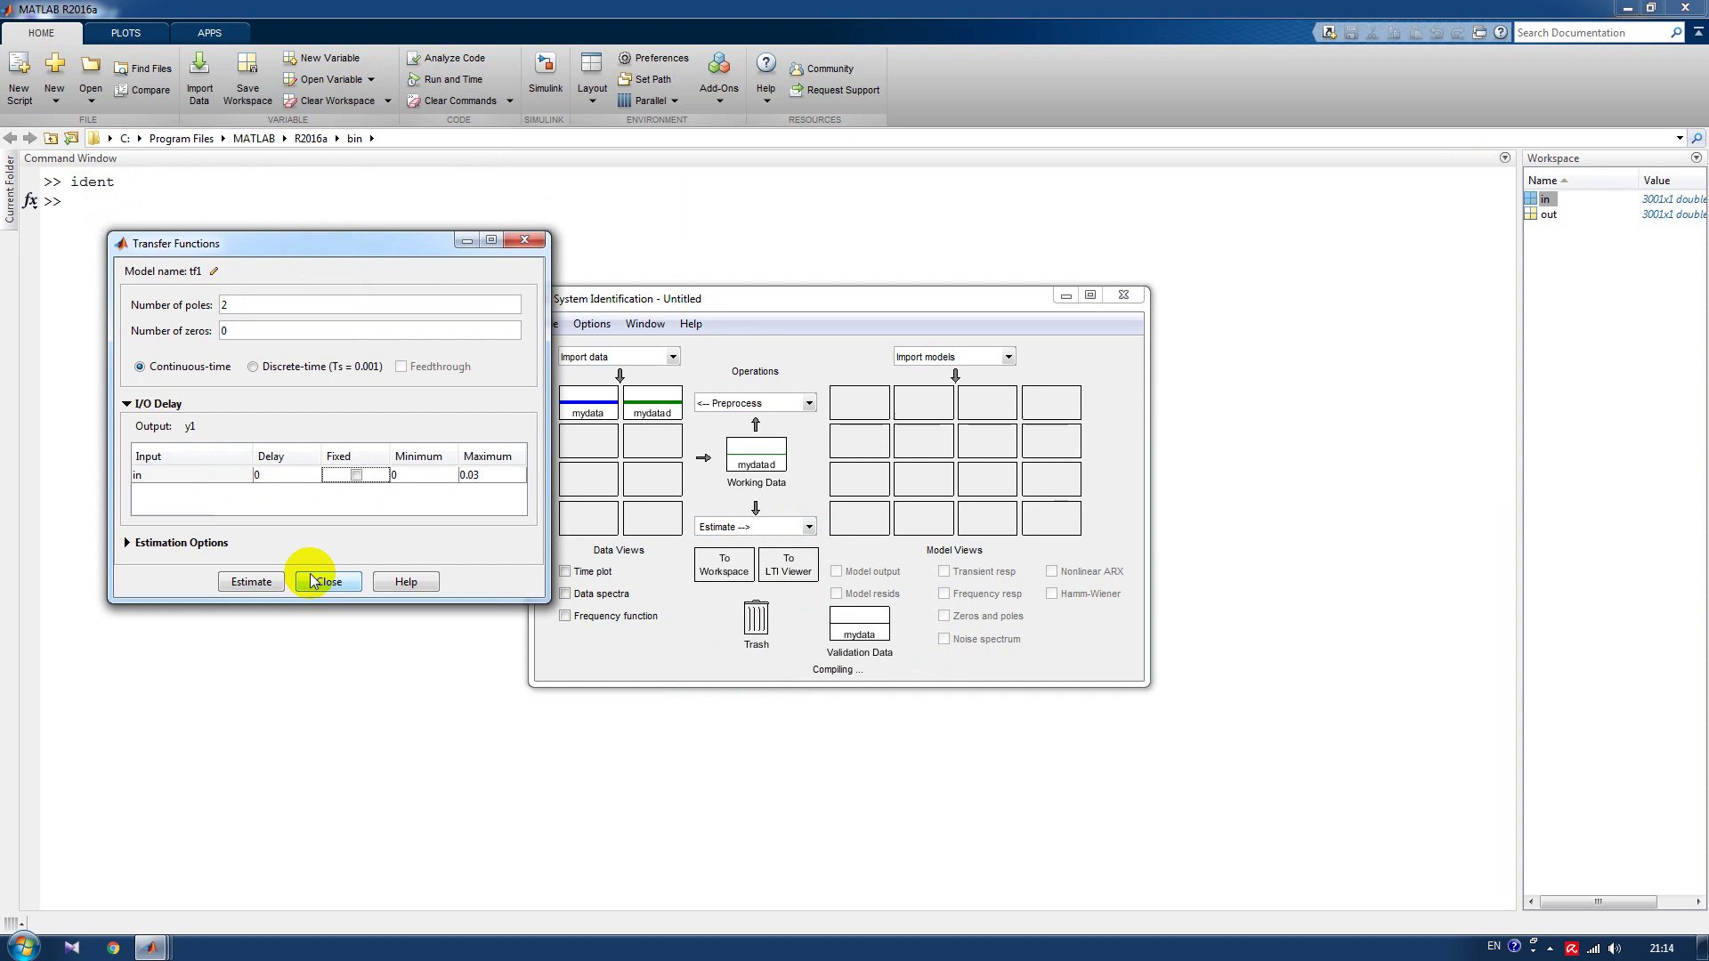
left_click(249, 582)
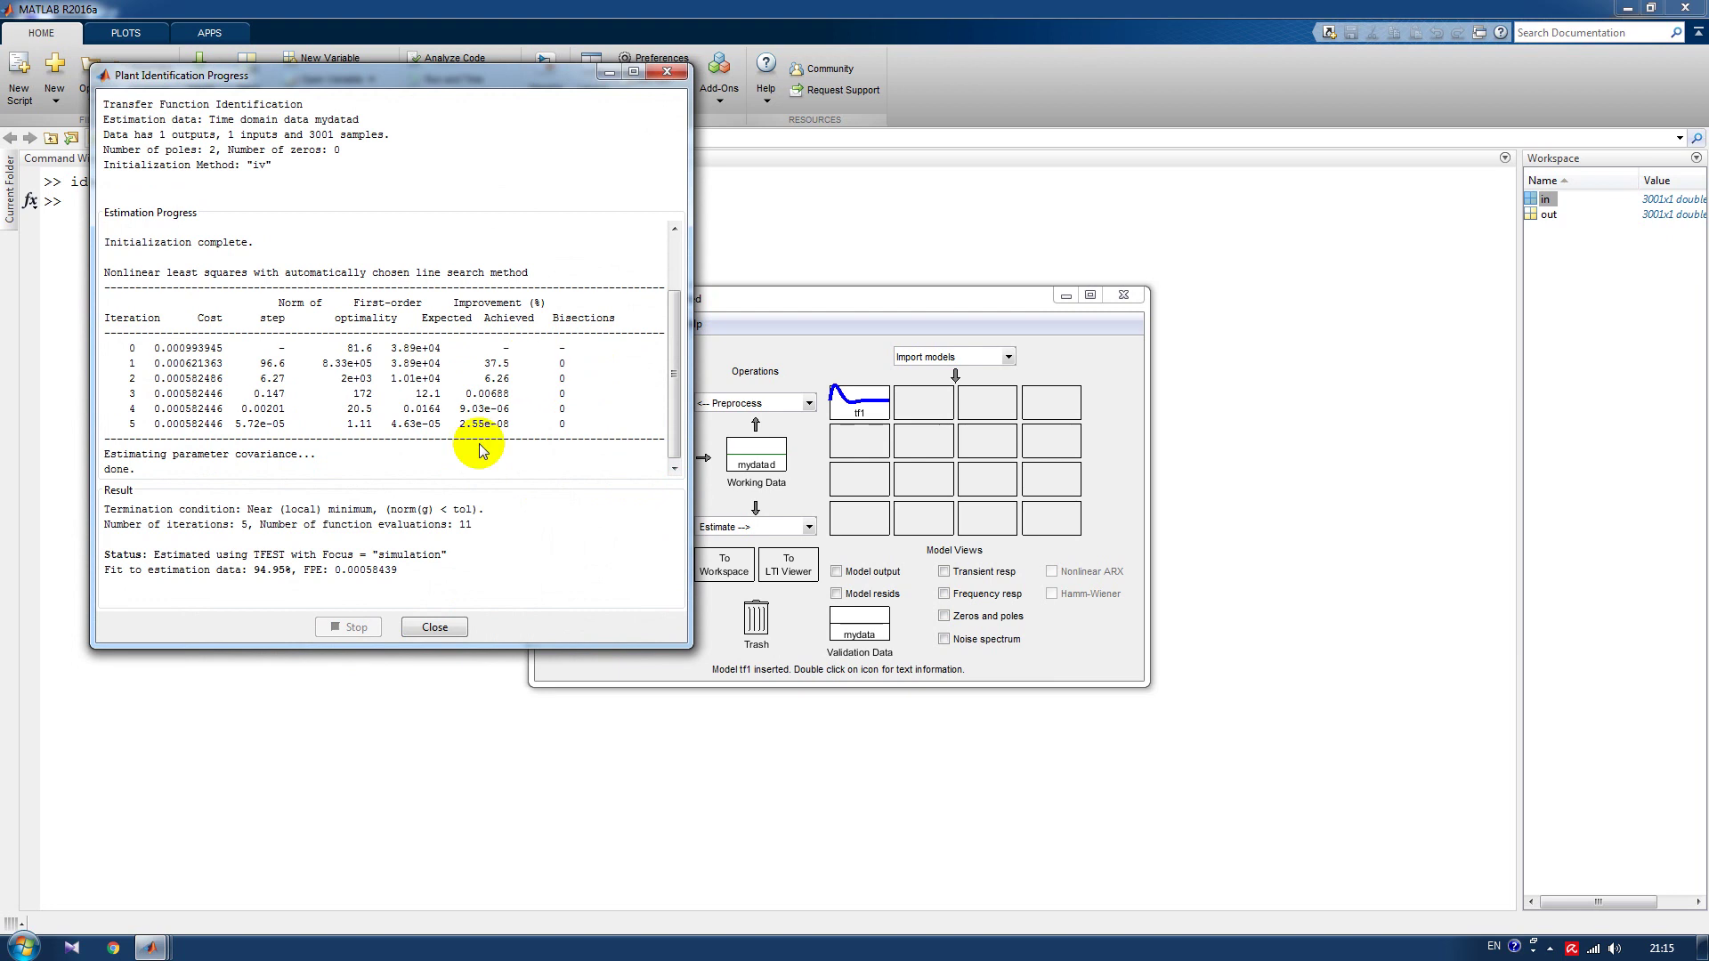
Close the progress report and Transfer Functions window once tf1 reaches a 94.95% fit.
left_click(449, 626)
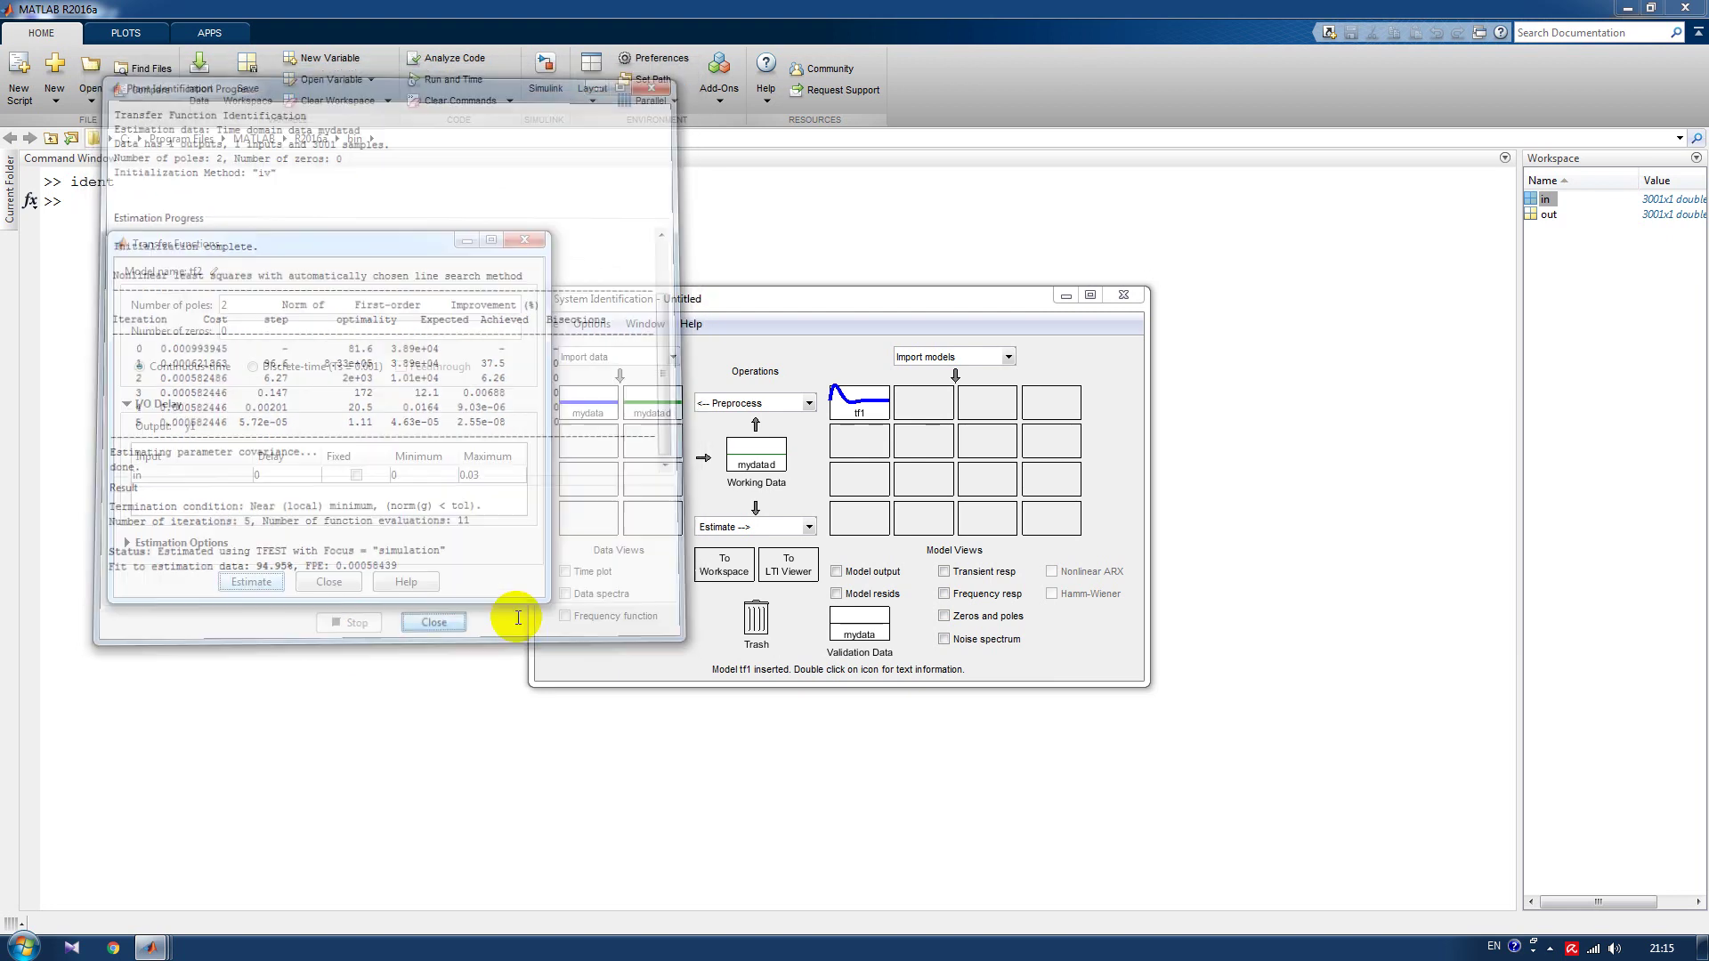
left_click(335, 580)
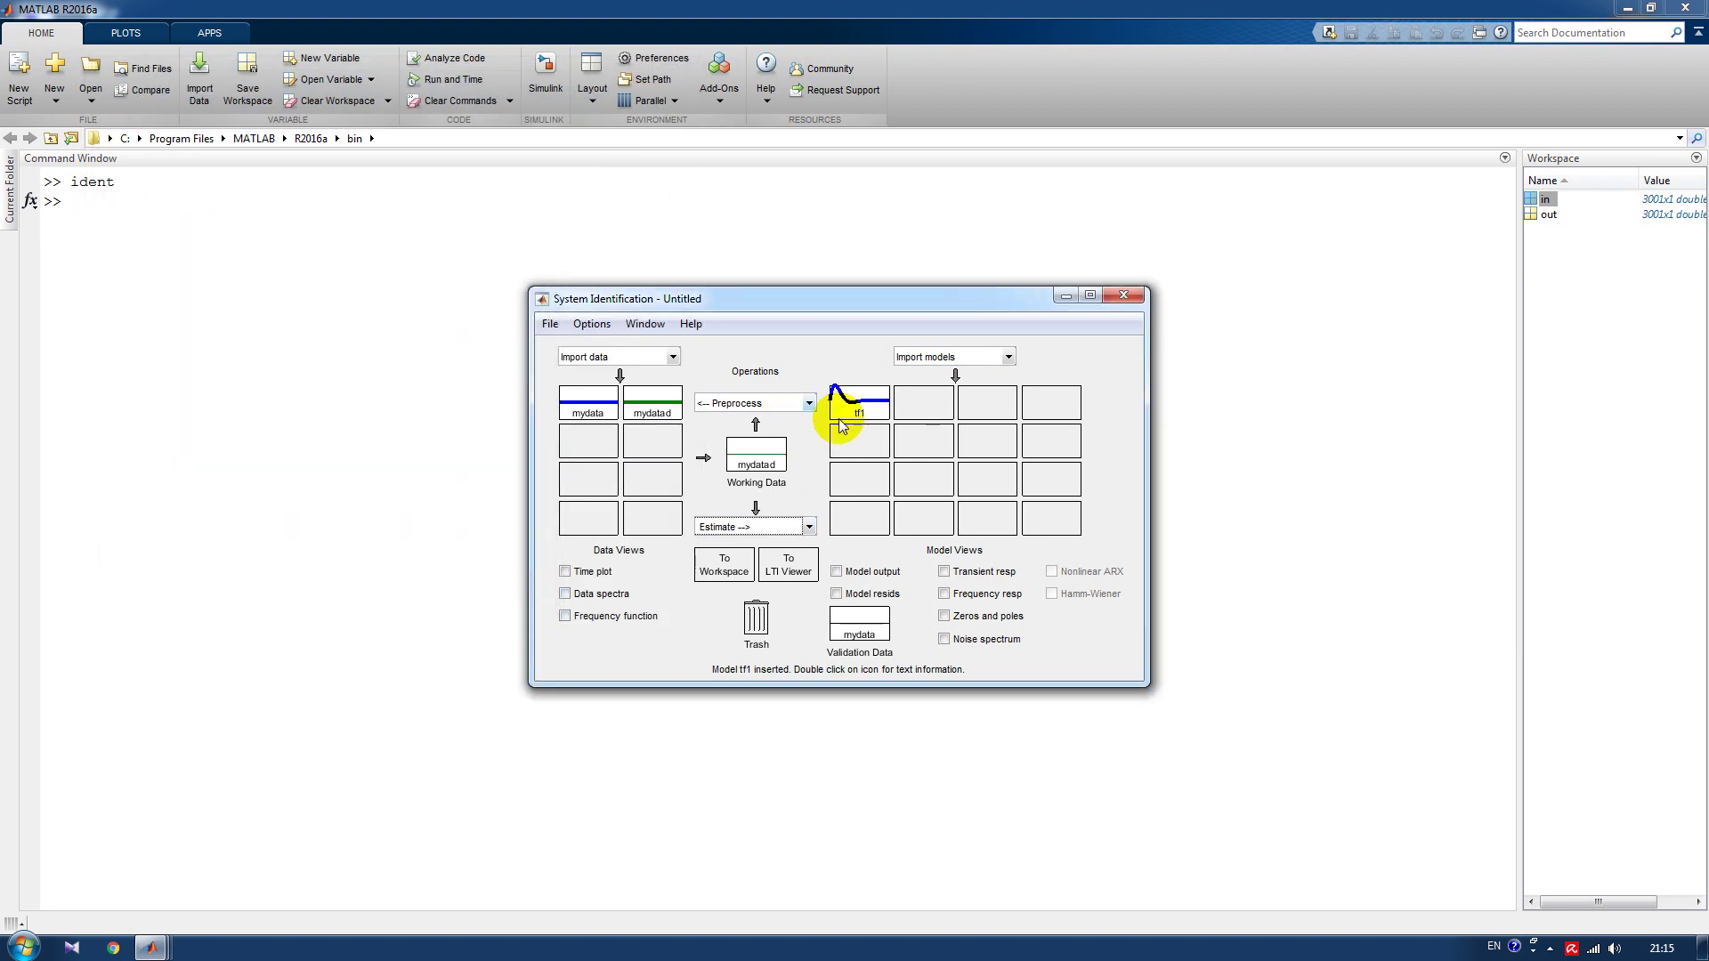
left_click(859, 402)
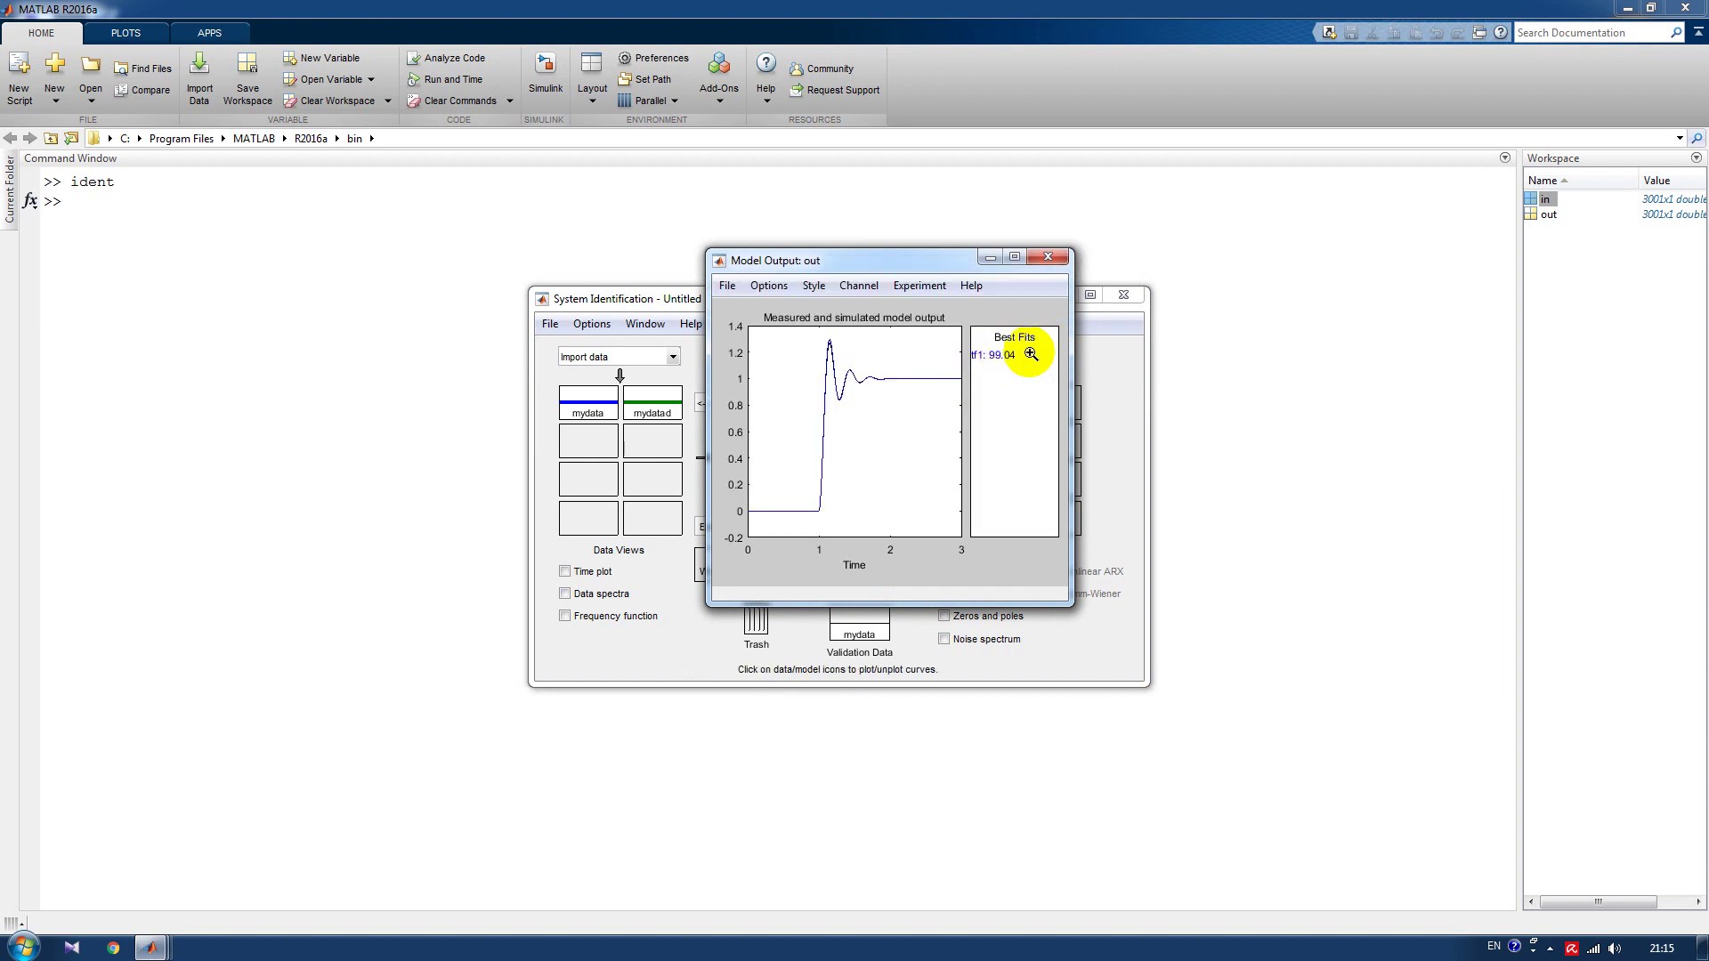
left_click(1014, 258)
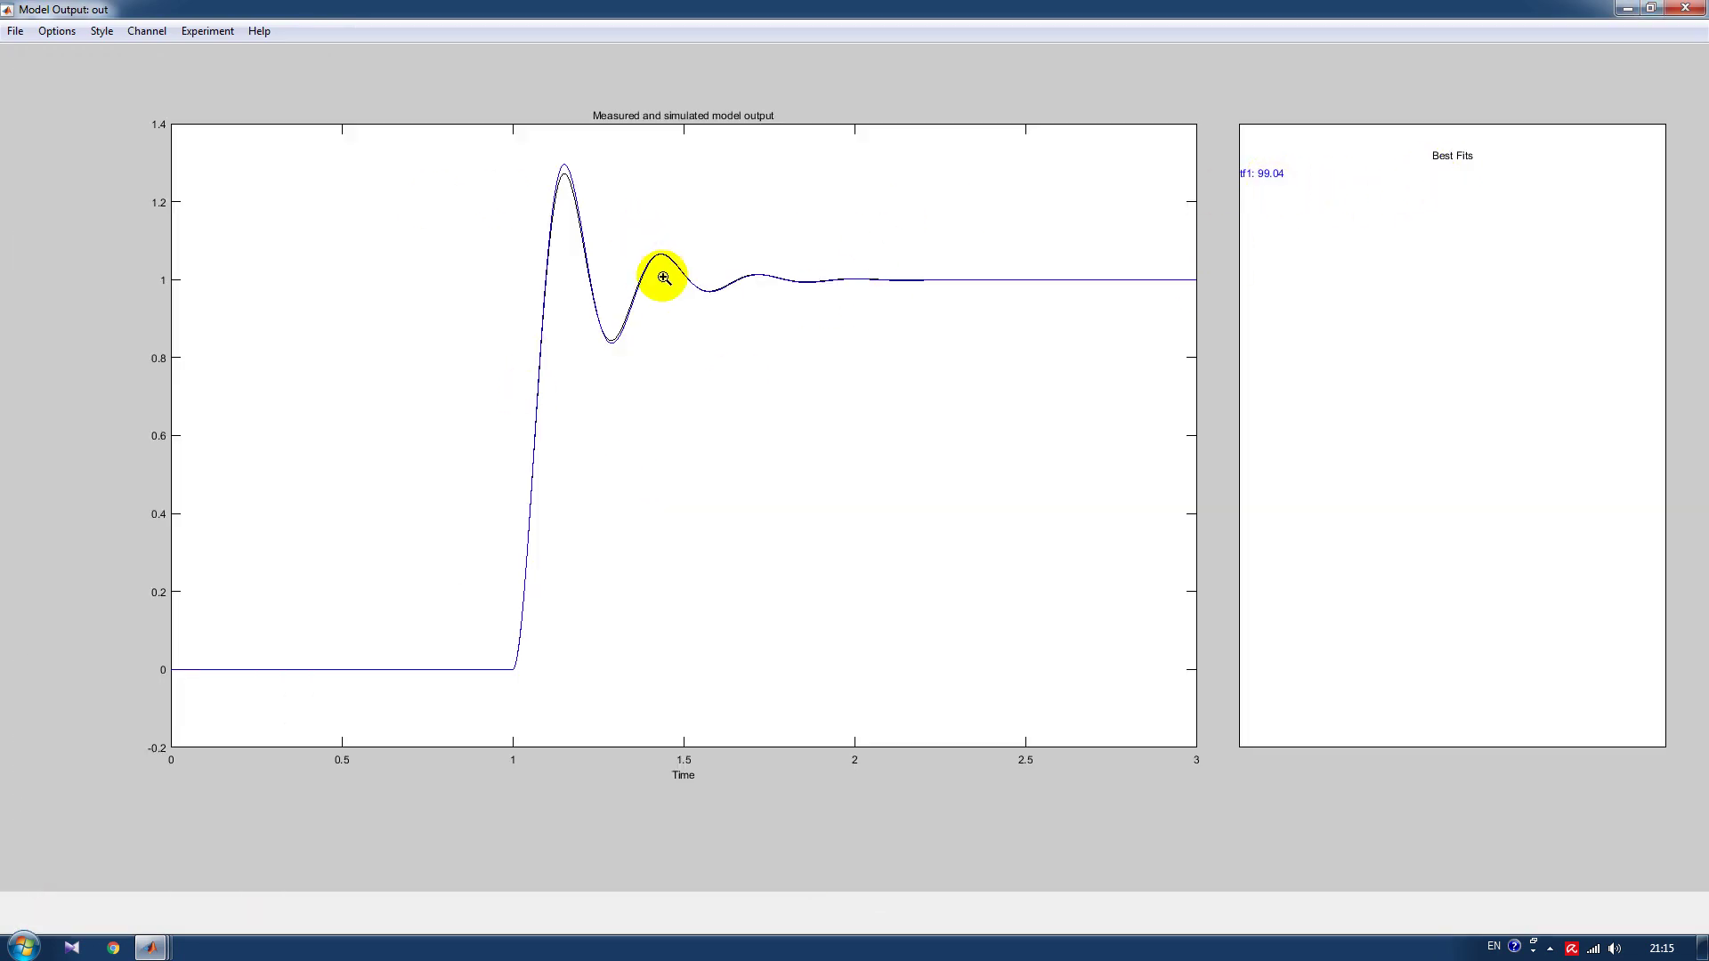
left_click(1690, 11)
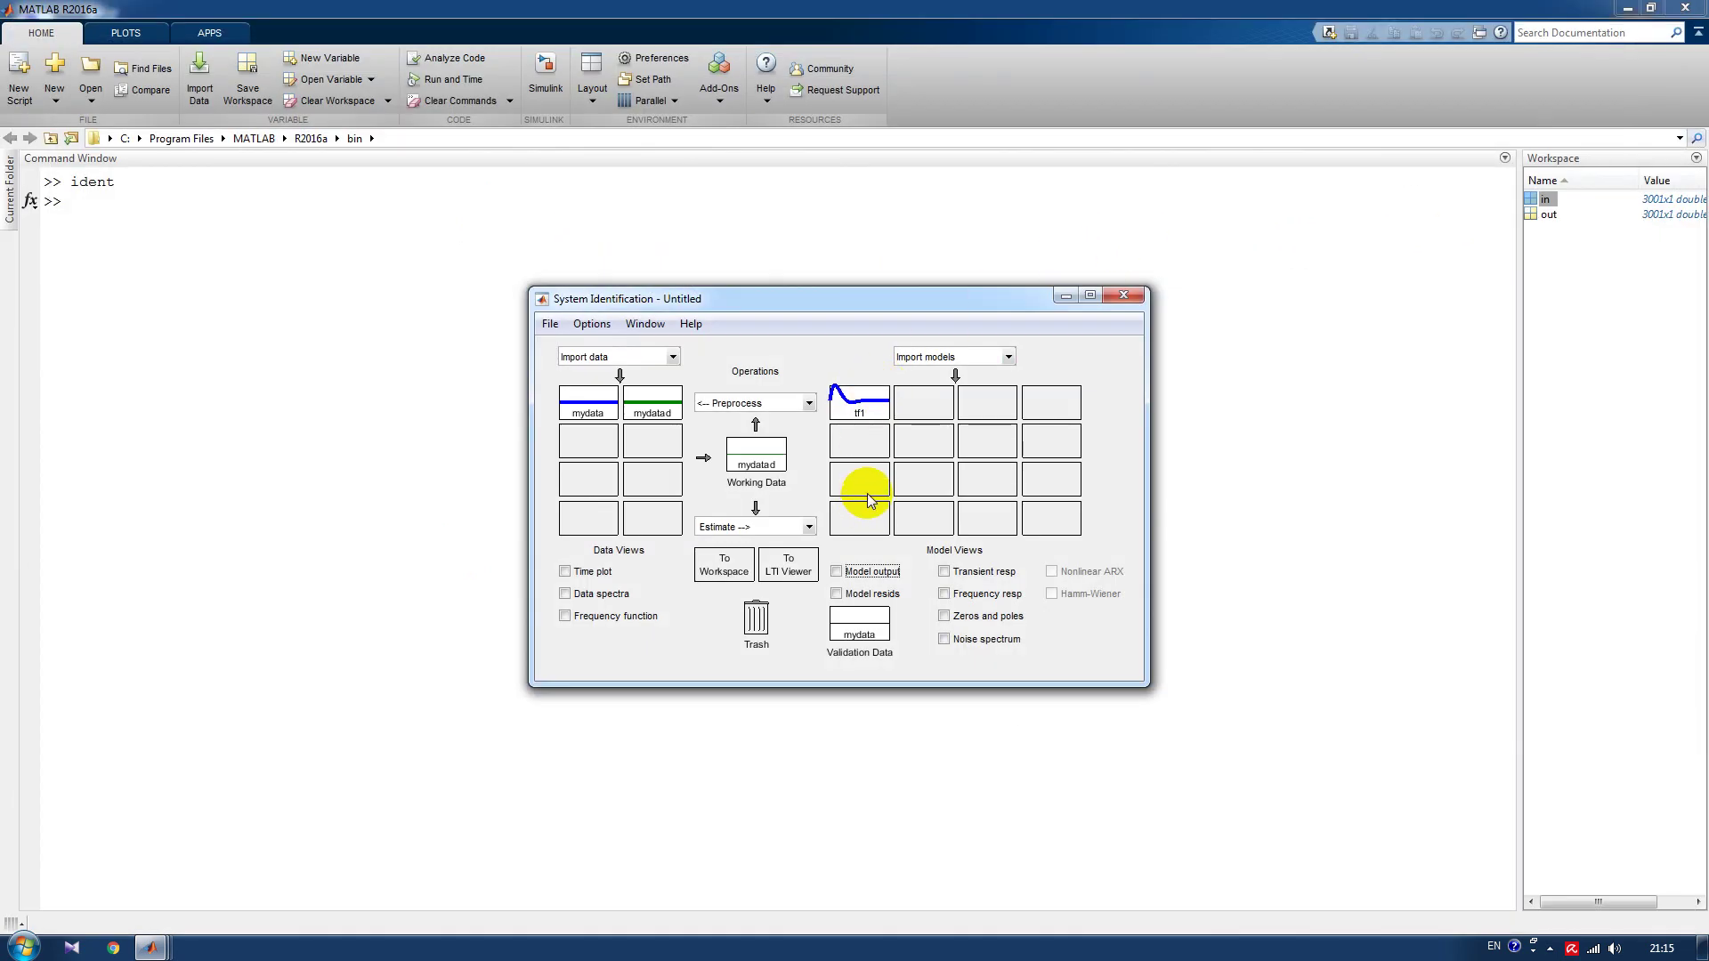
double_click(856, 396)
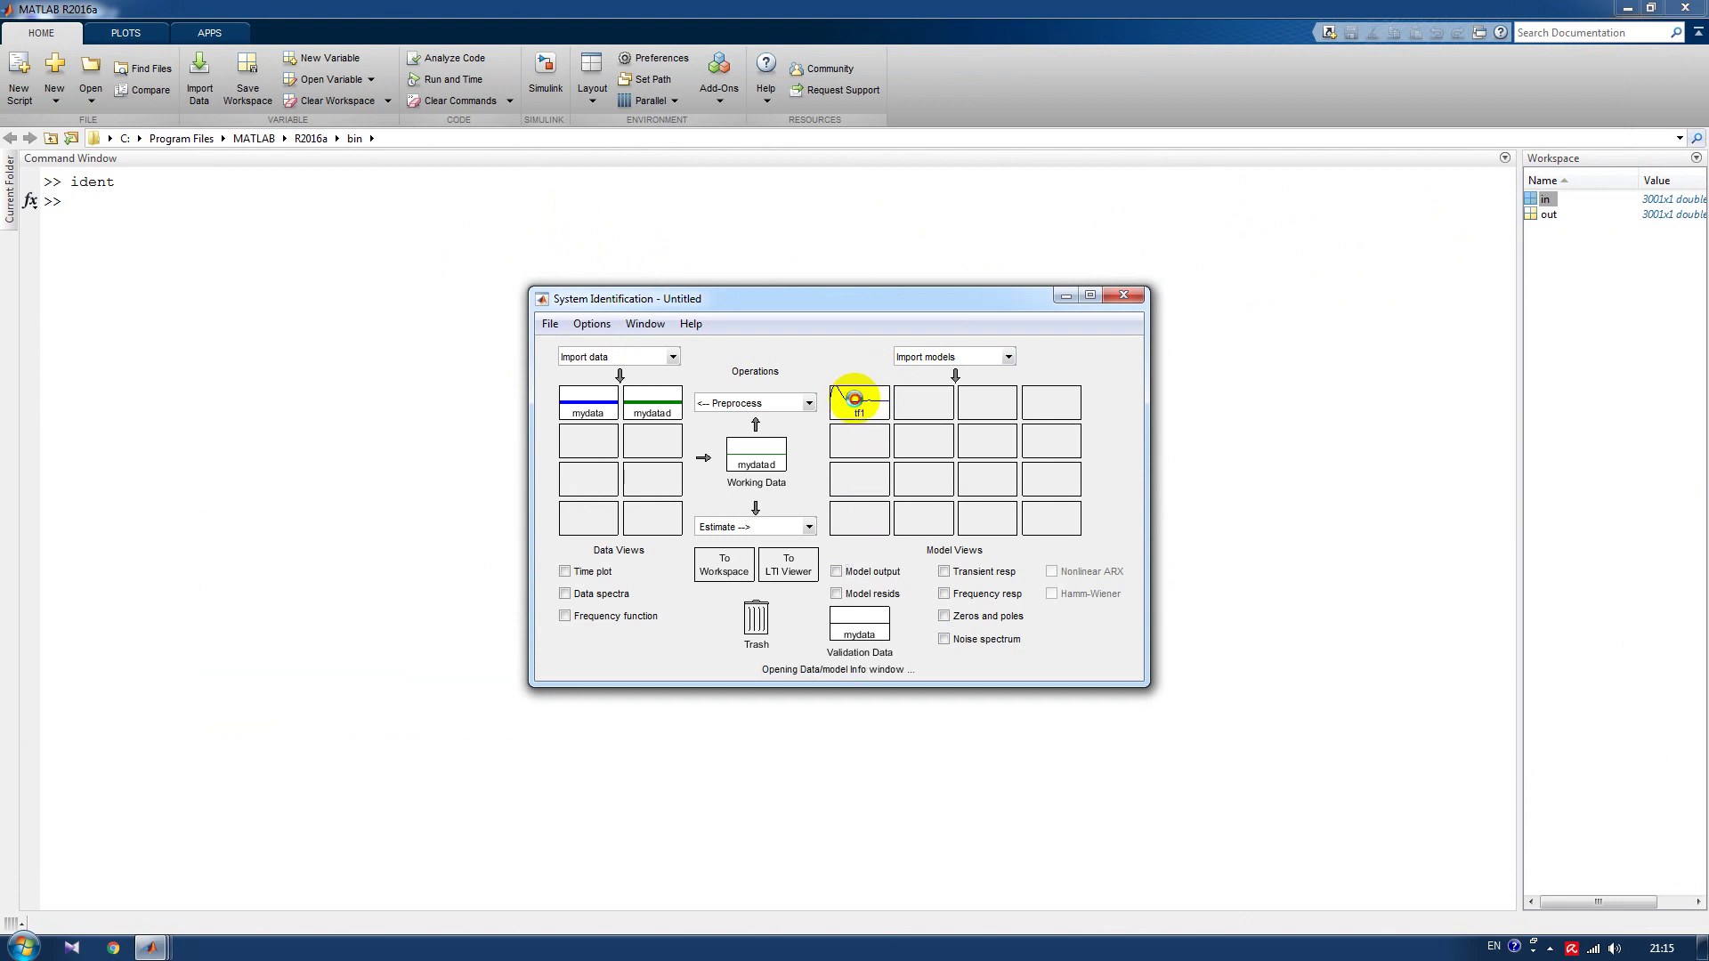
left_click_drag(1148, 222, 667, 210)
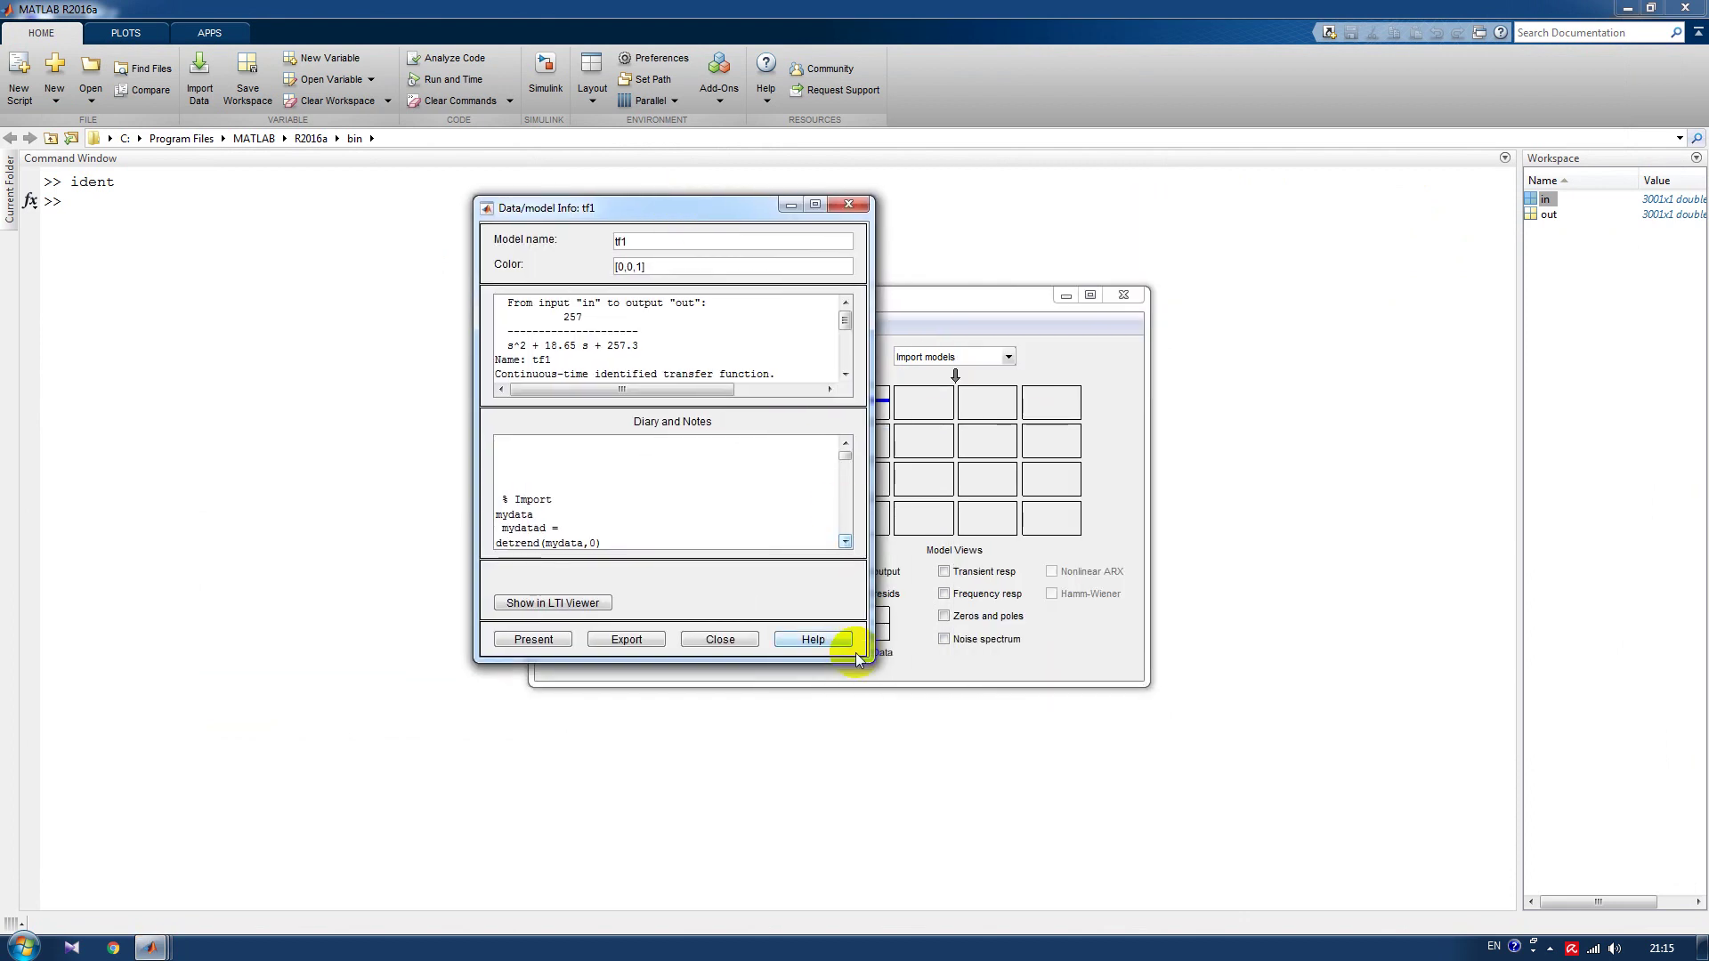
left_click_drag(869, 655, 1290, 809)
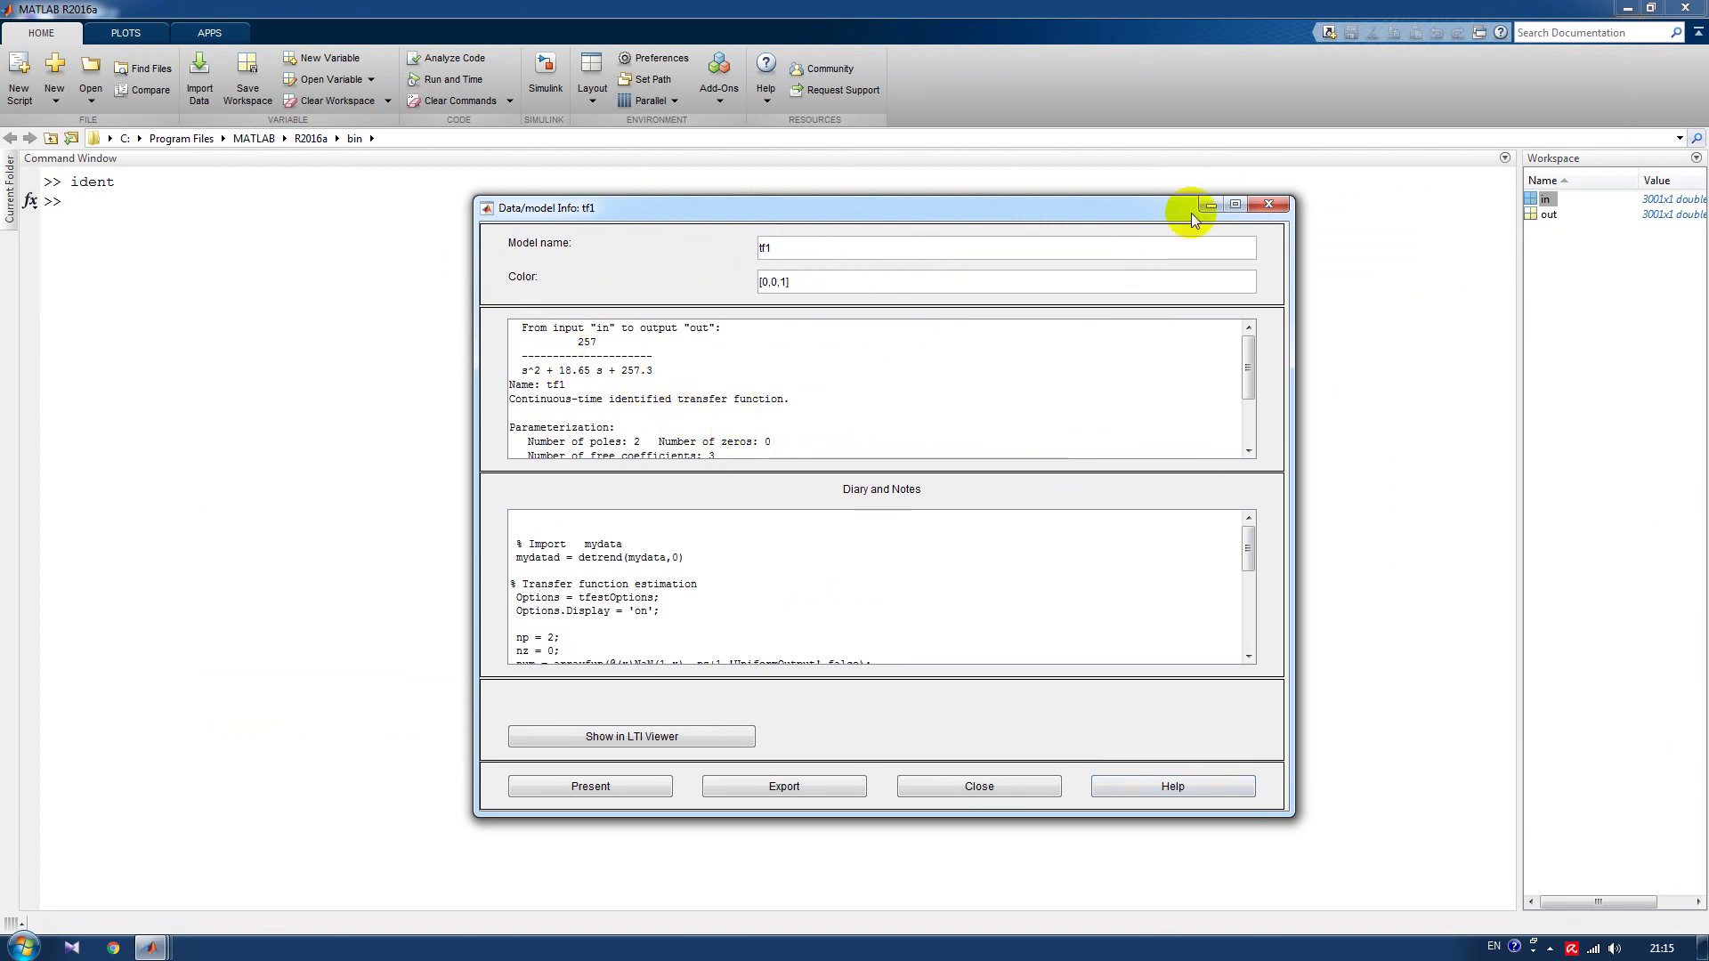
left_click(1268, 205)
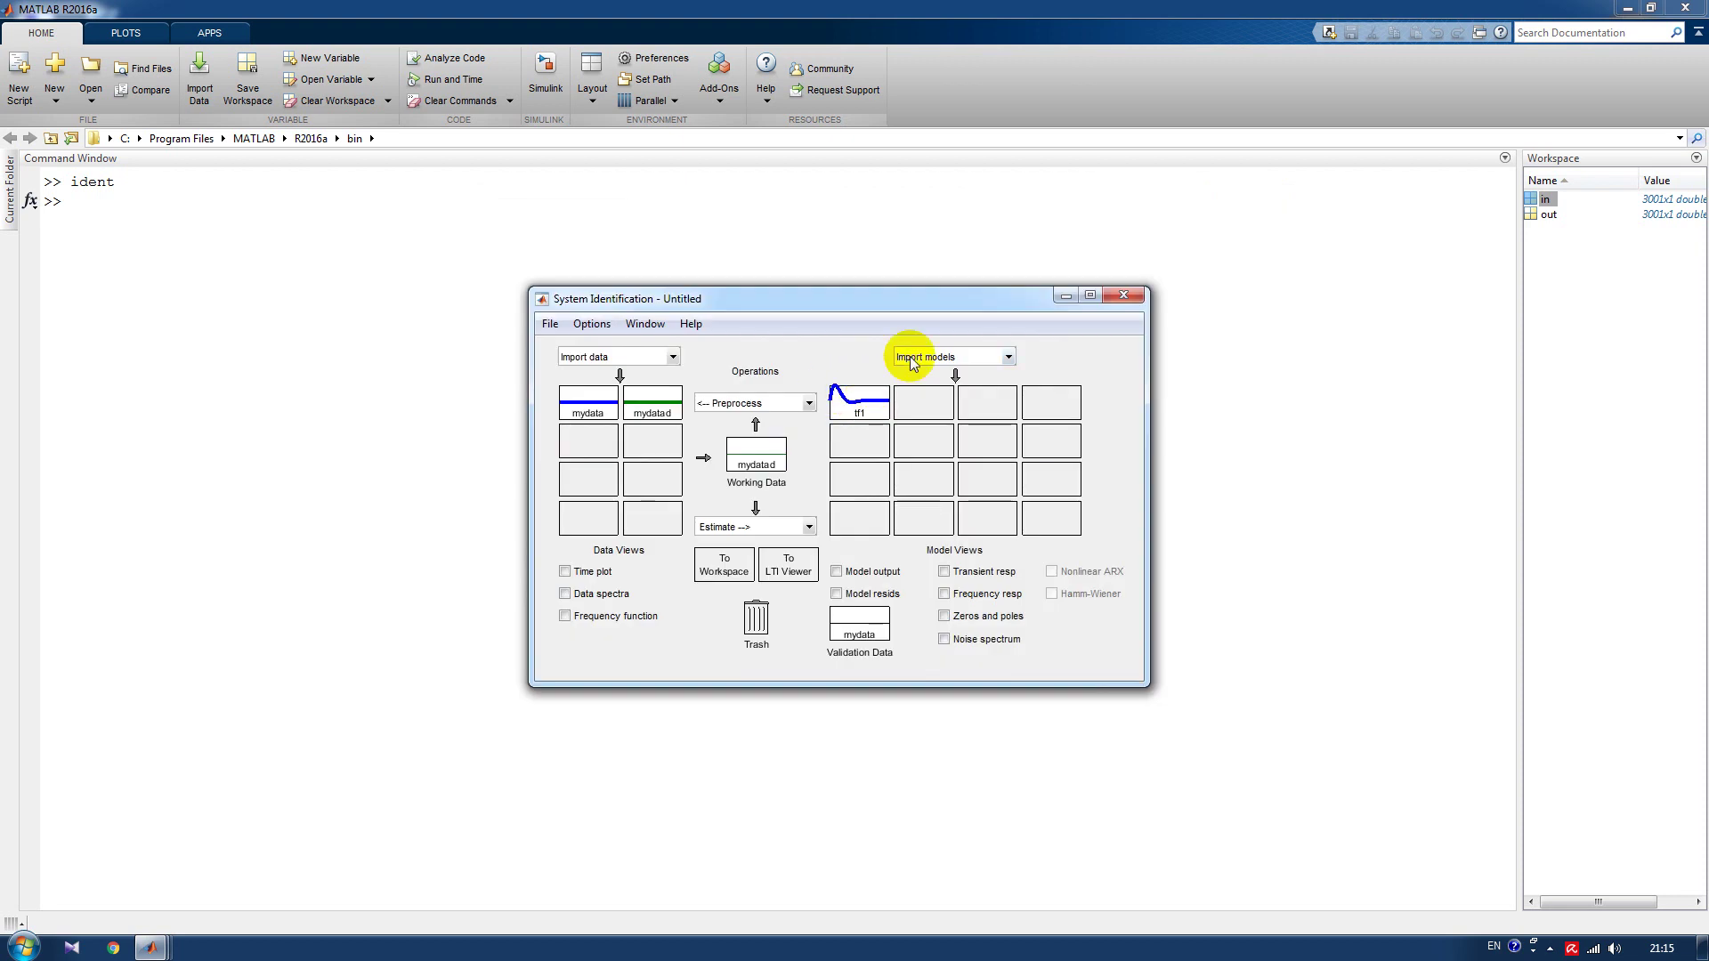
left_click_drag(946, 297, 1162, 262)
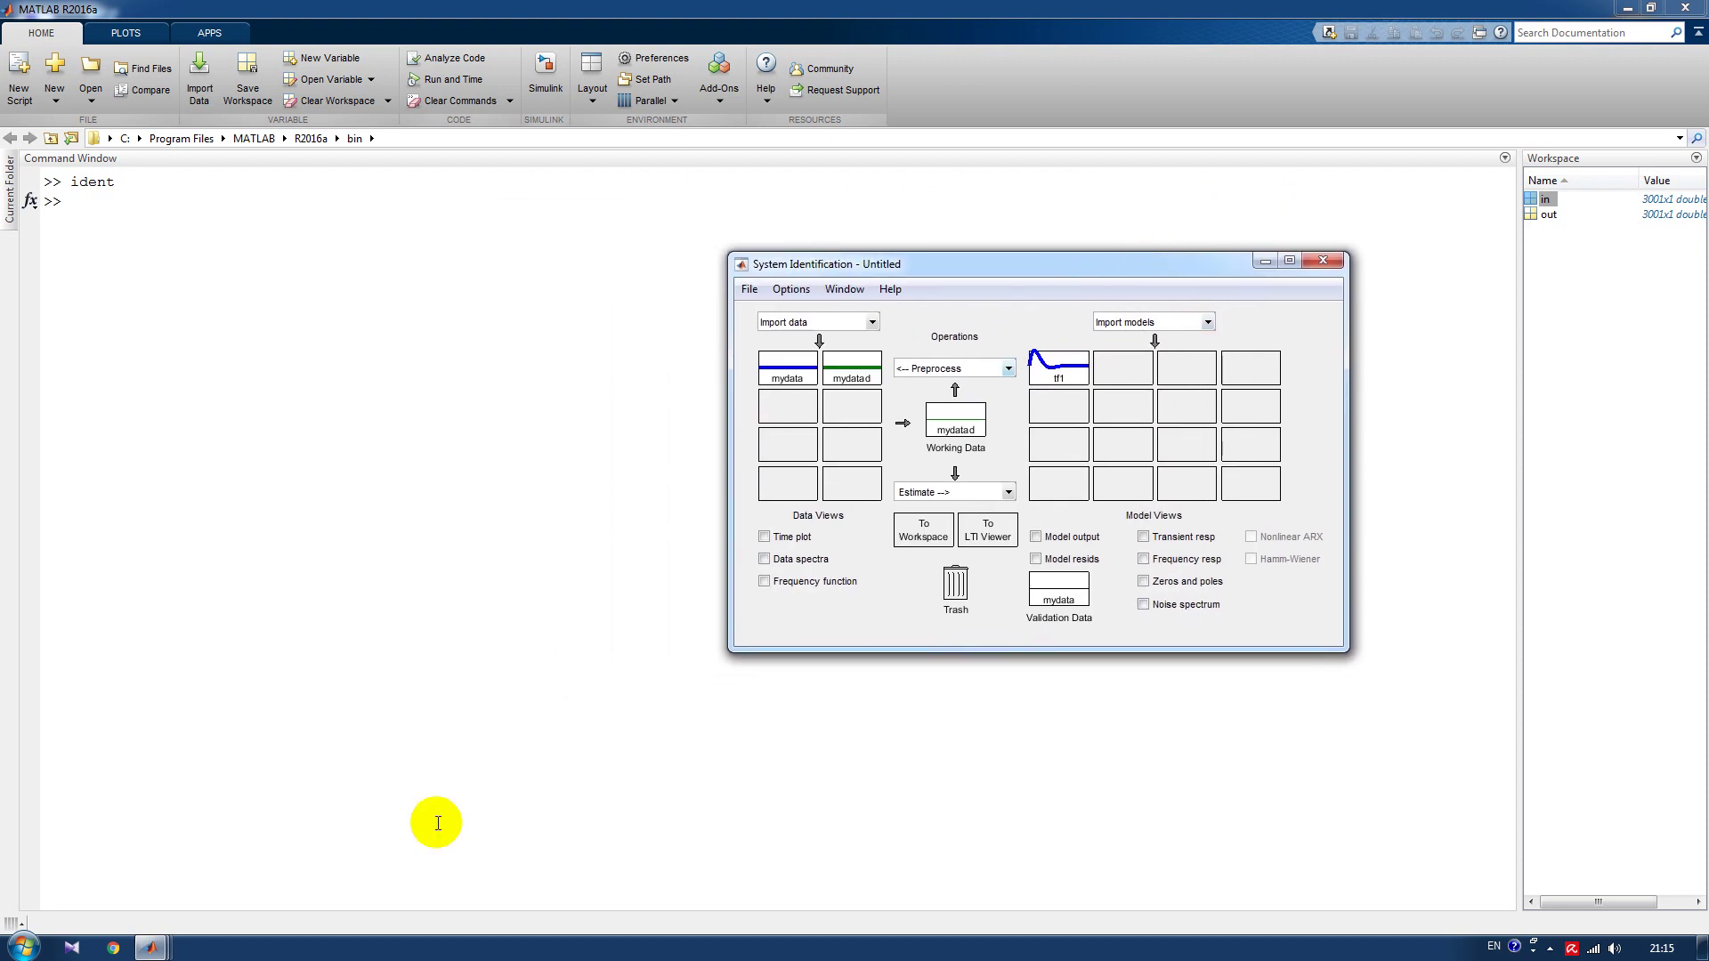
Place a Transfer Fcn block from the Continuous library into the untitled Simulink model.
mouse_move(150, 948)
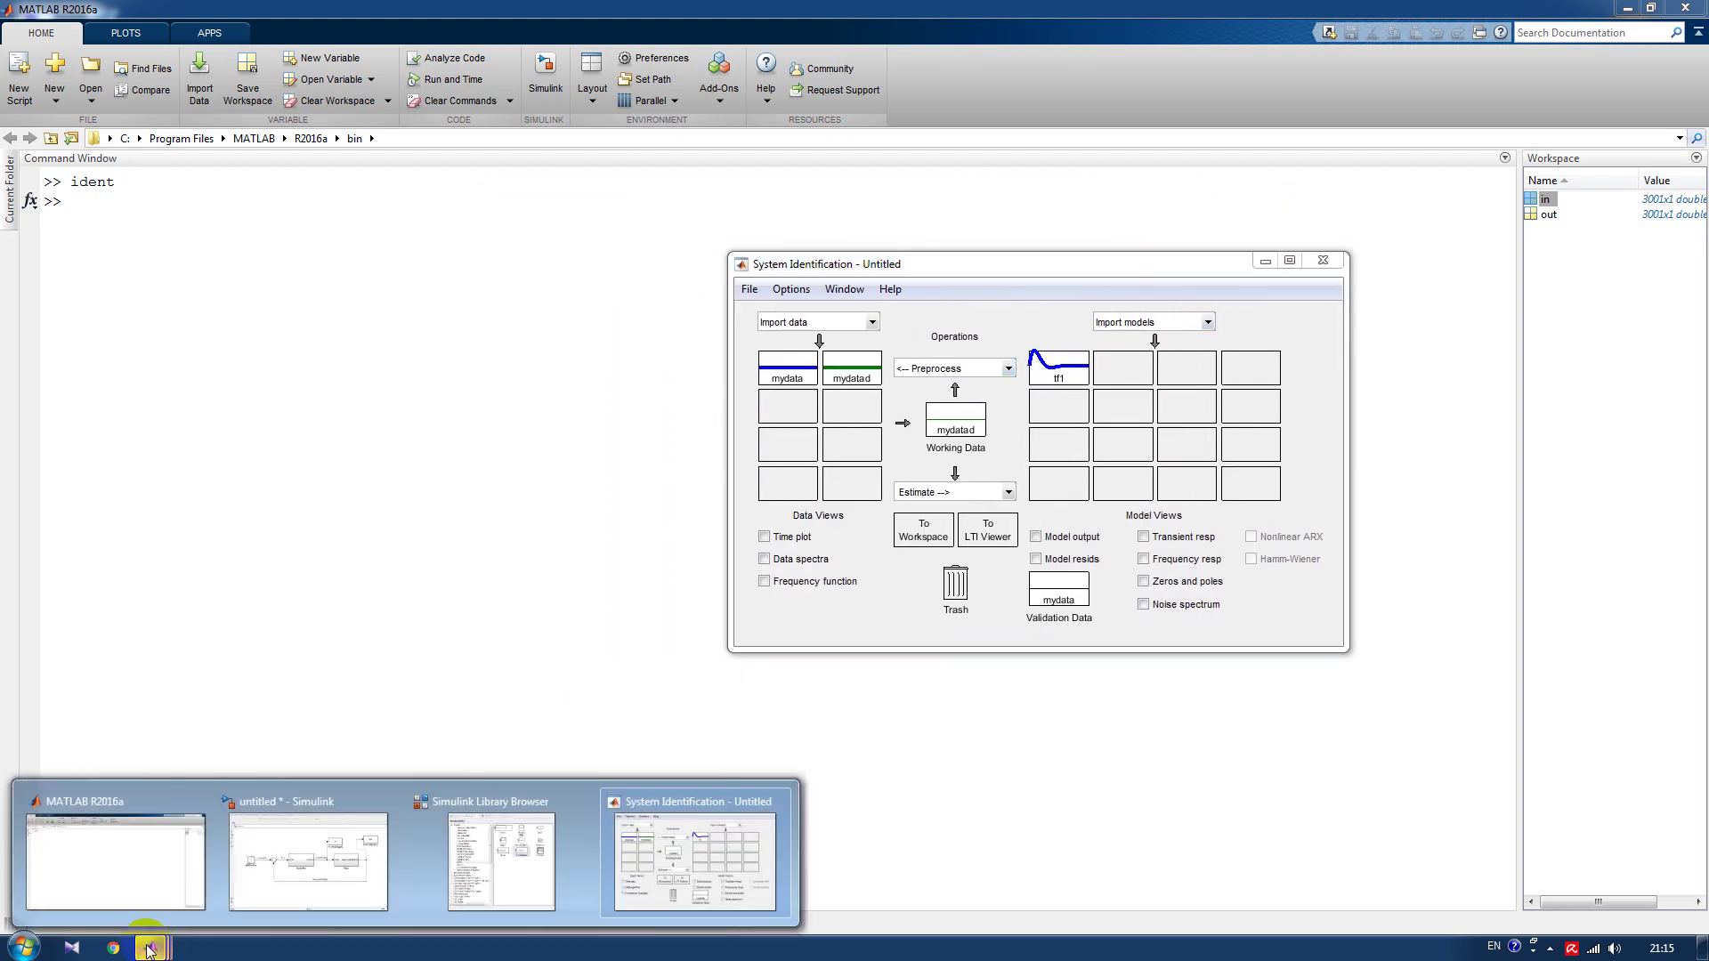
left_click(293, 868)
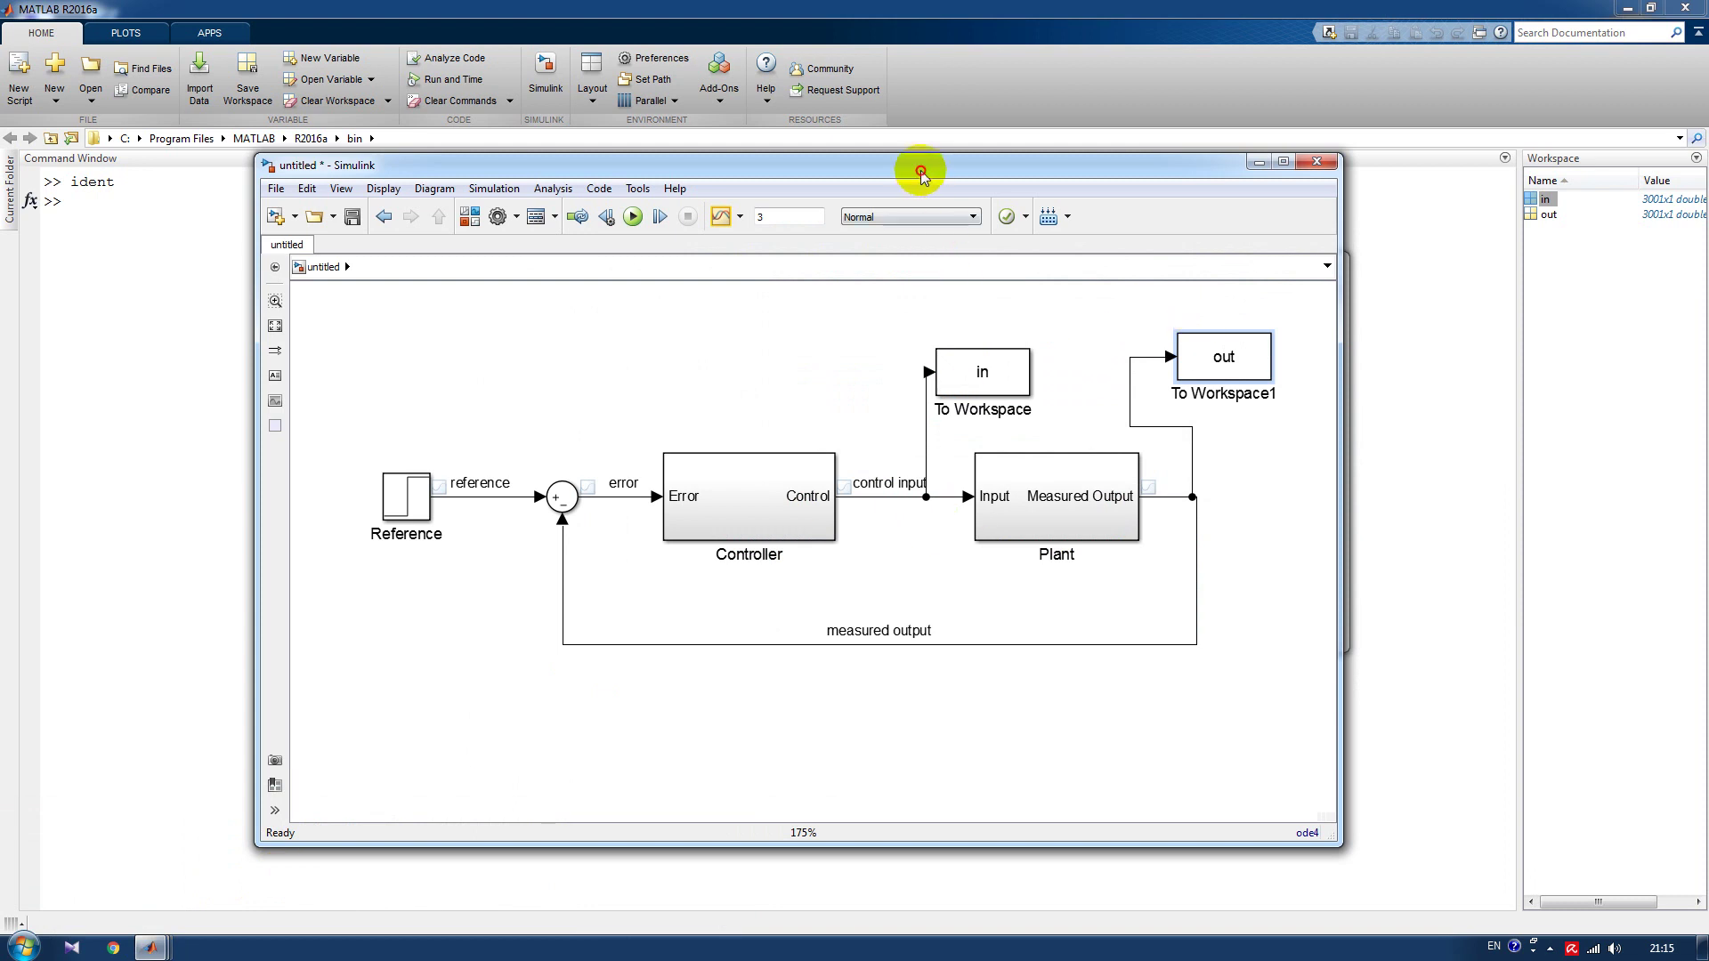
left_click_drag(916, 162, 706, 154)
left_click_drag(1263, 248, 1470, 203)
left_click(600, 287)
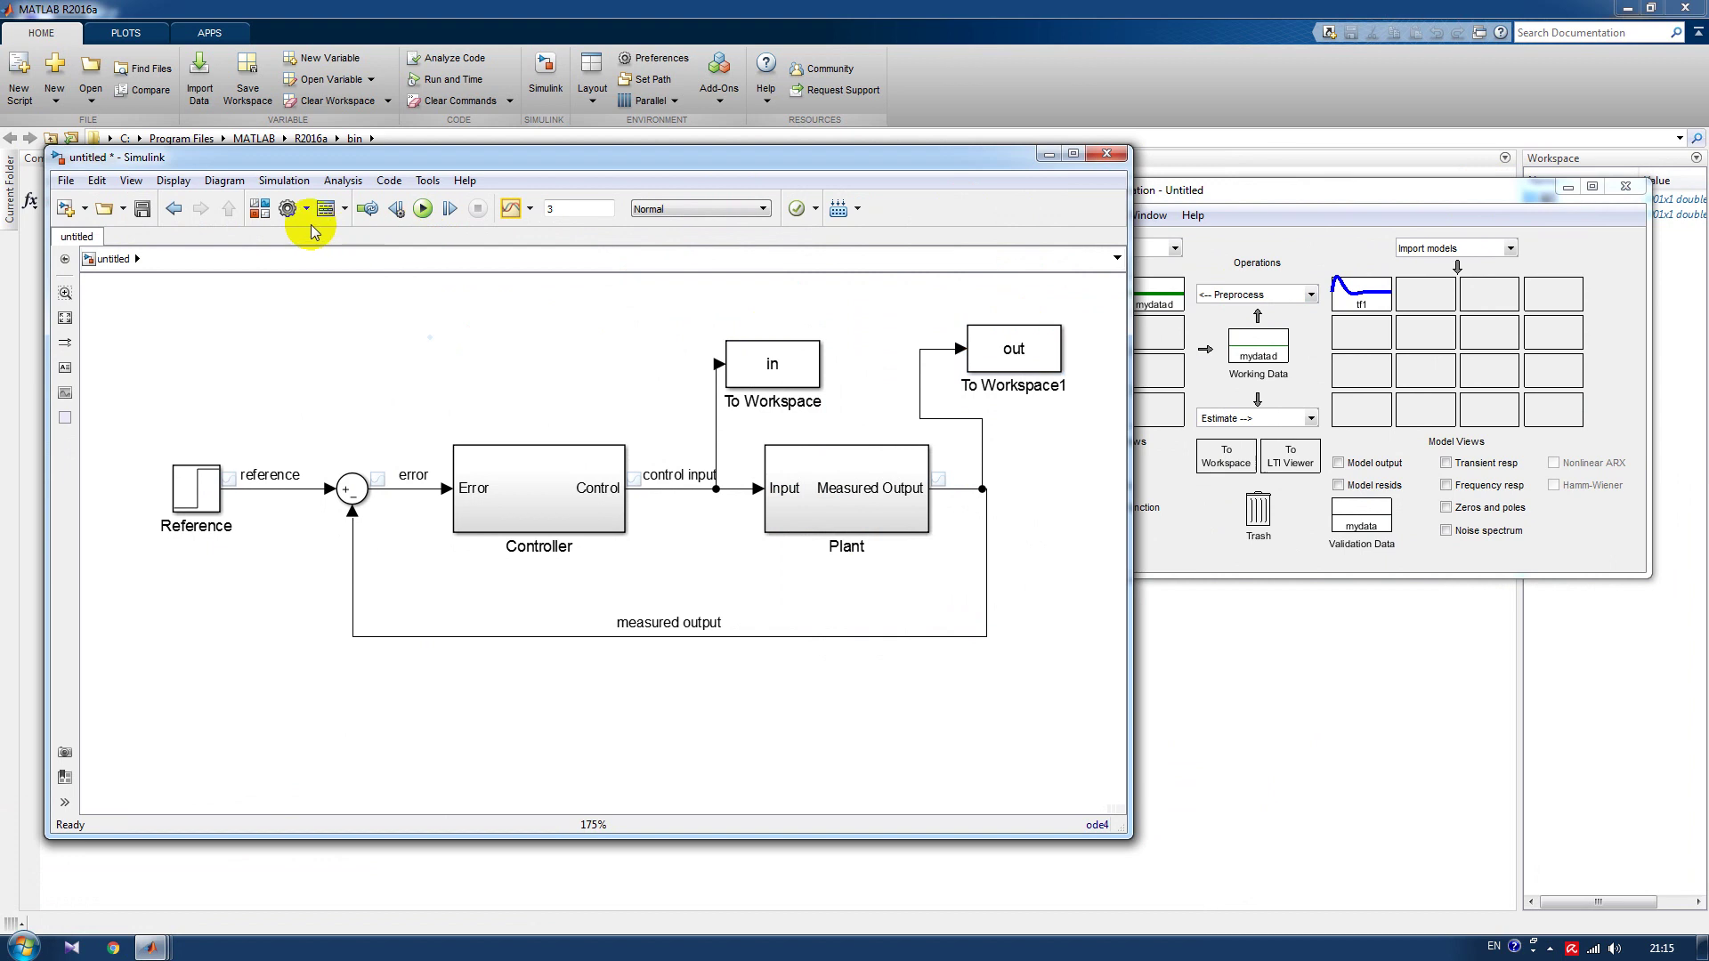
left_click(259, 209)
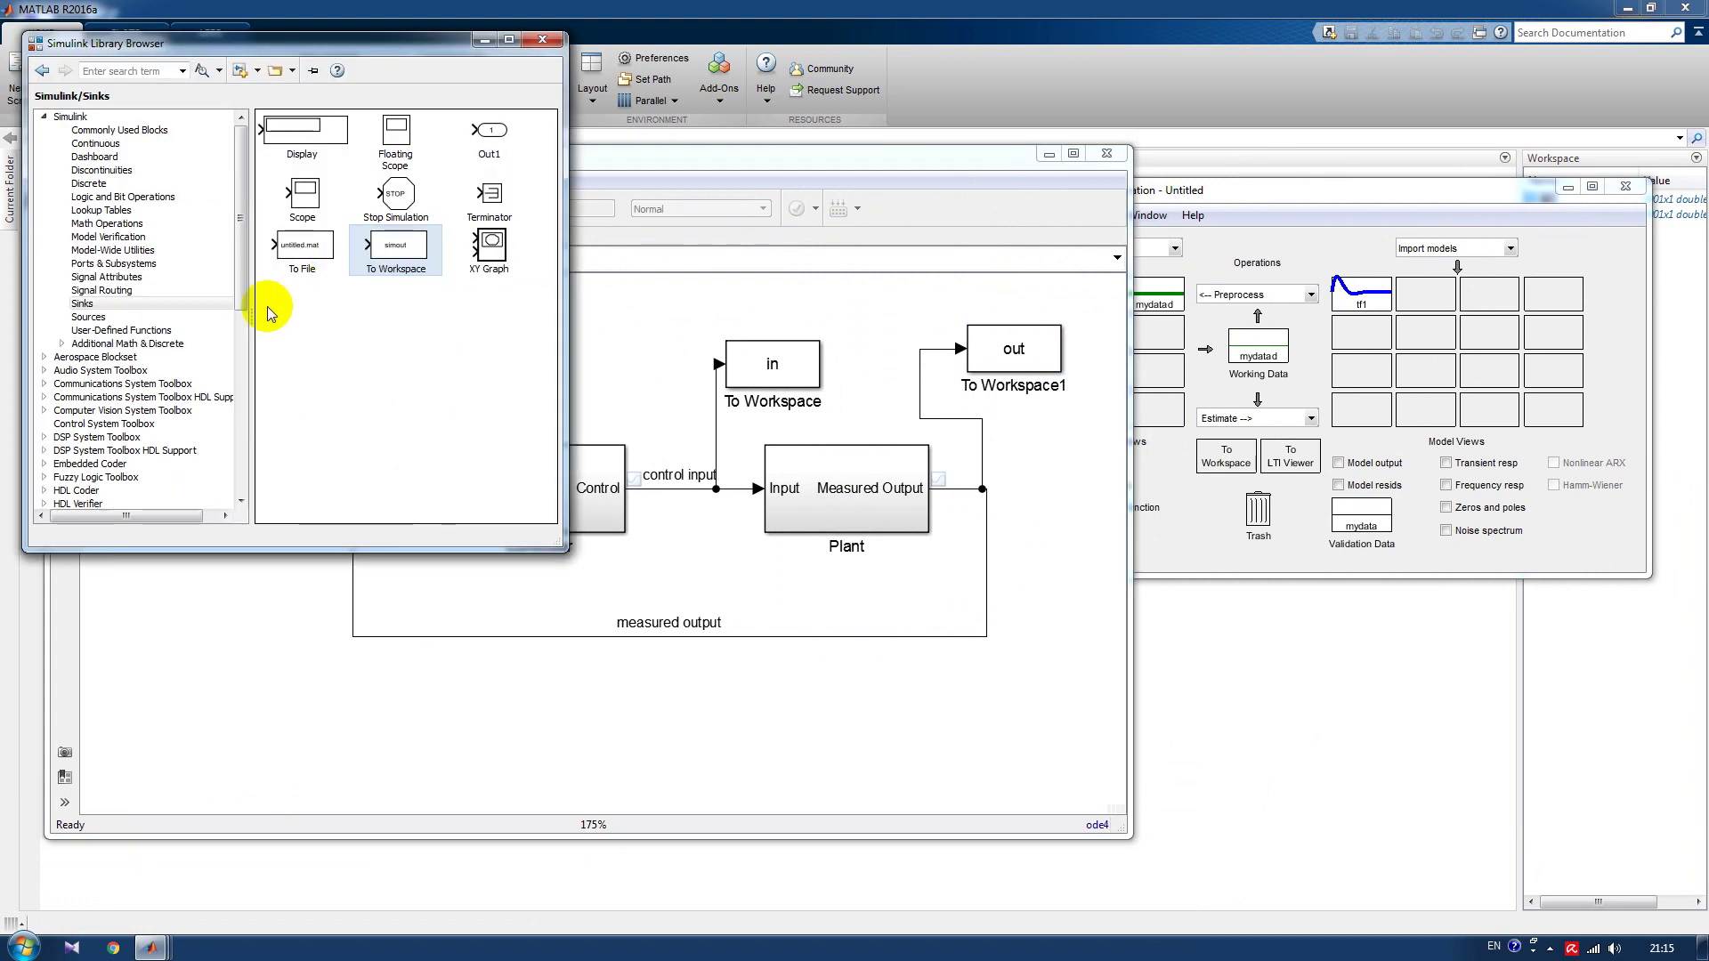
left_click(95, 143)
left_click_drag(493, 272, 616, 318)
Add a Mux from Commonly Used Blocks beside it and a Scope from Sinks below the loop.
left_click(111, 134)
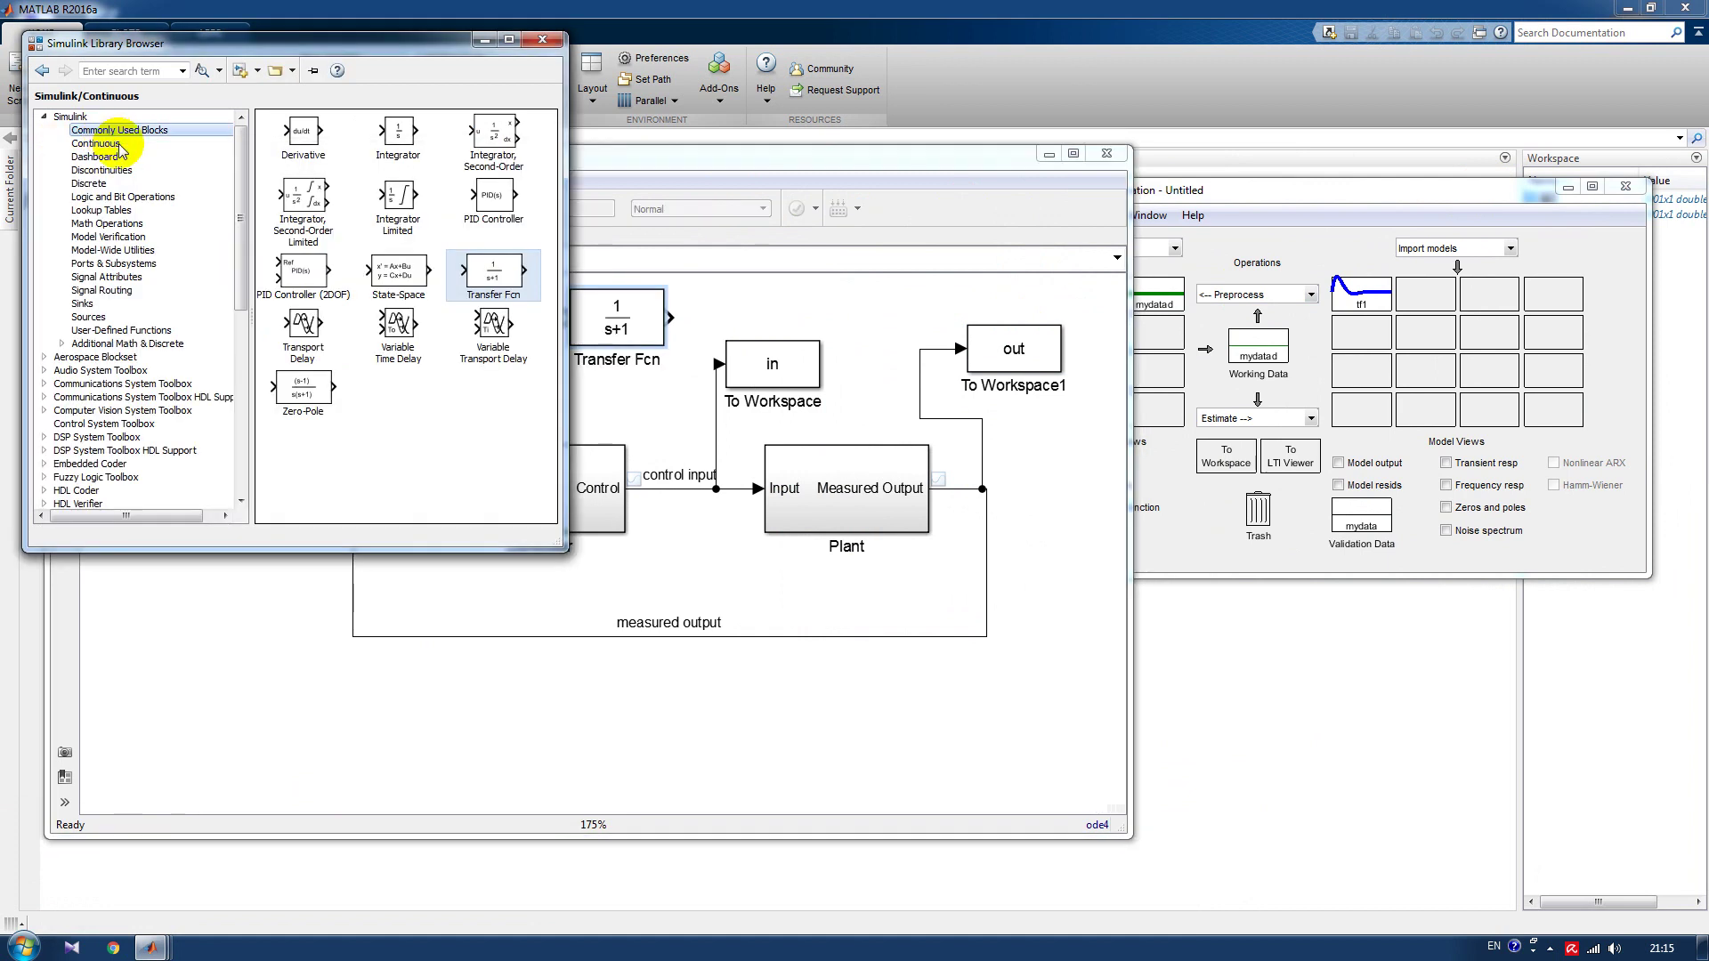
left_click(356, 469)
left_click_drag(358, 469, 698, 295)
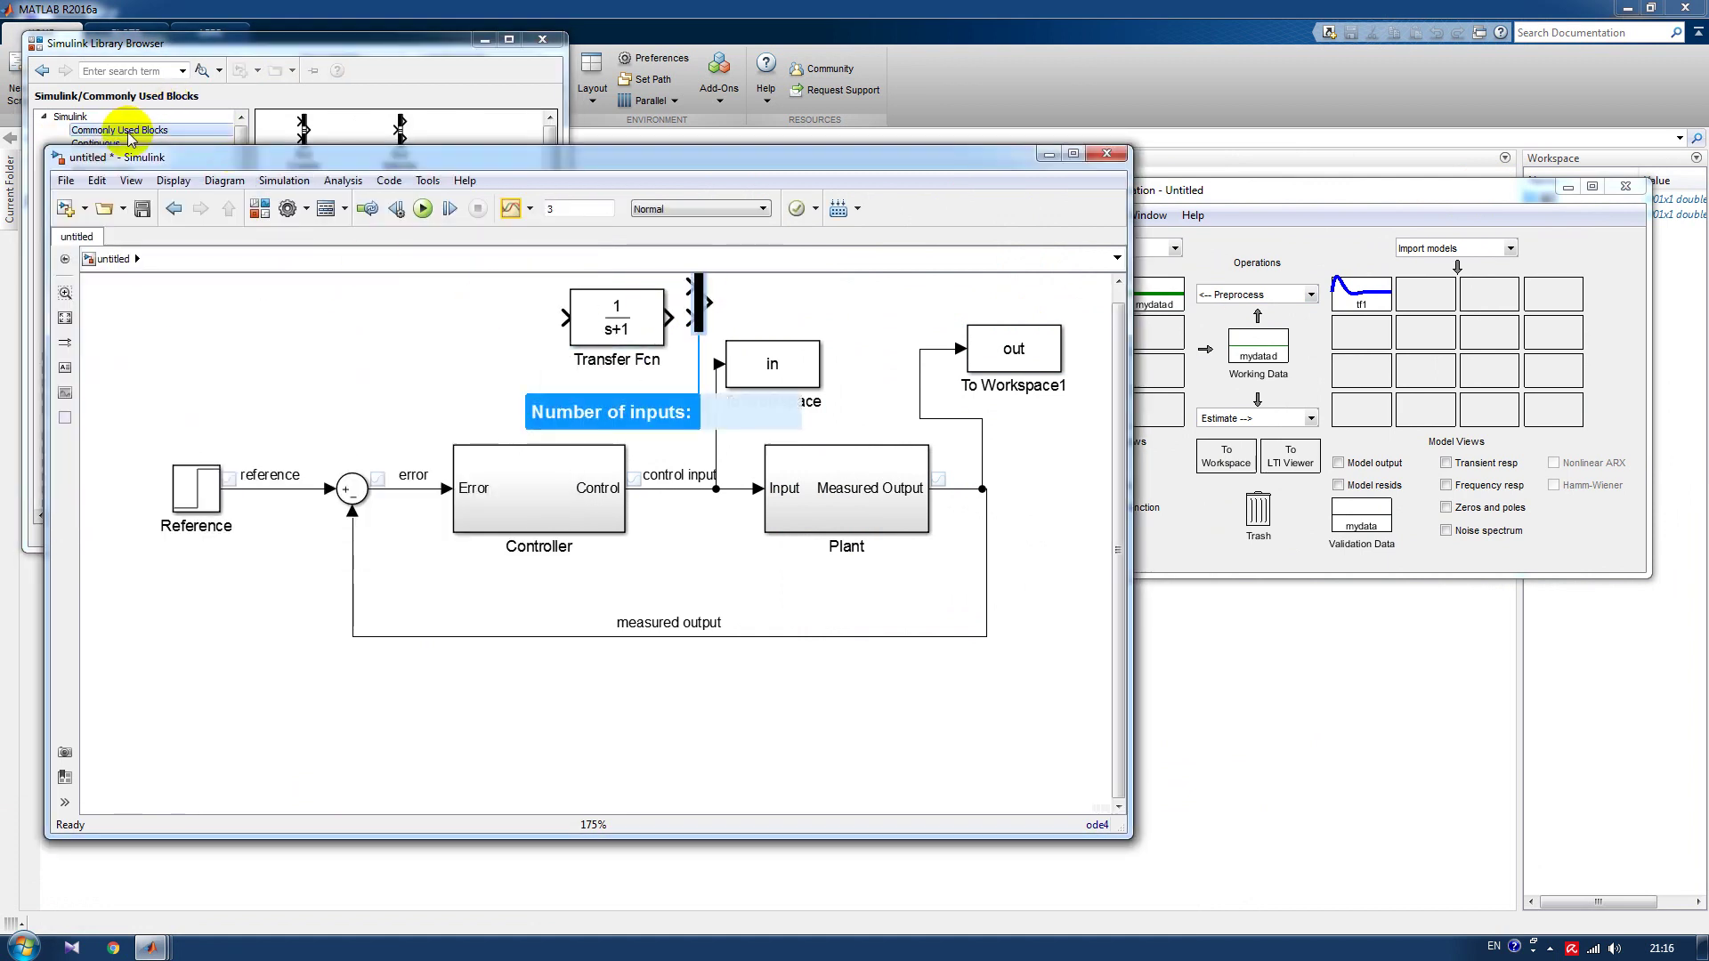
left_click(129, 133)
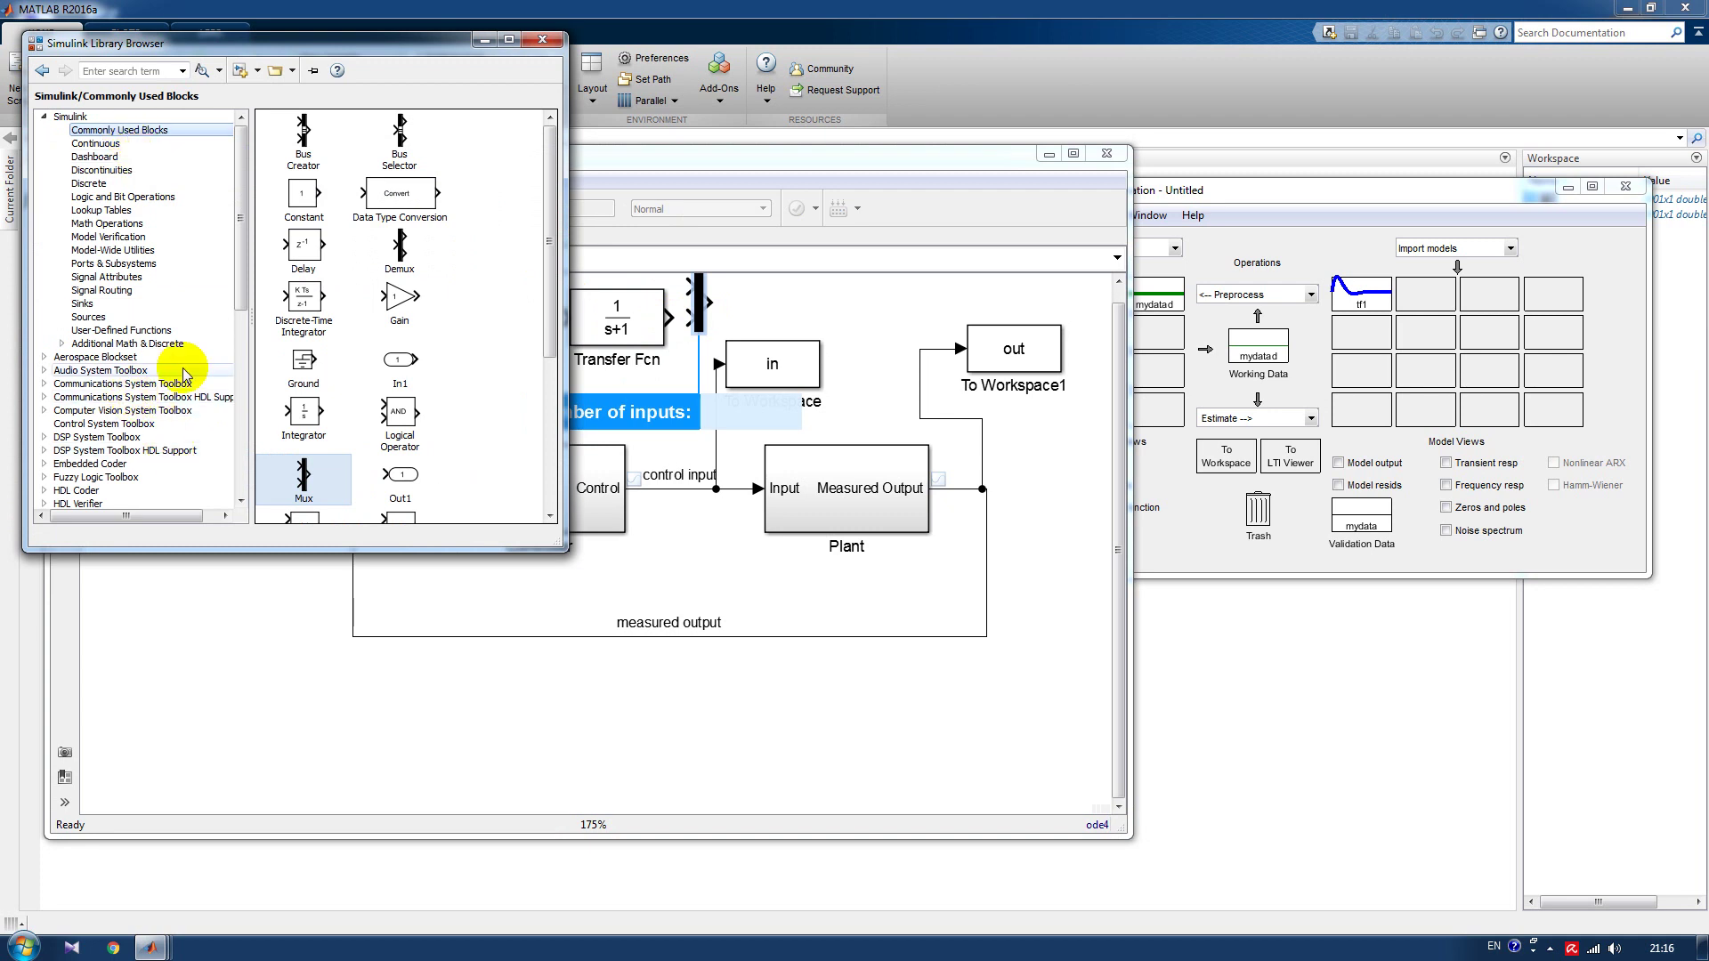
left_click(83, 304)
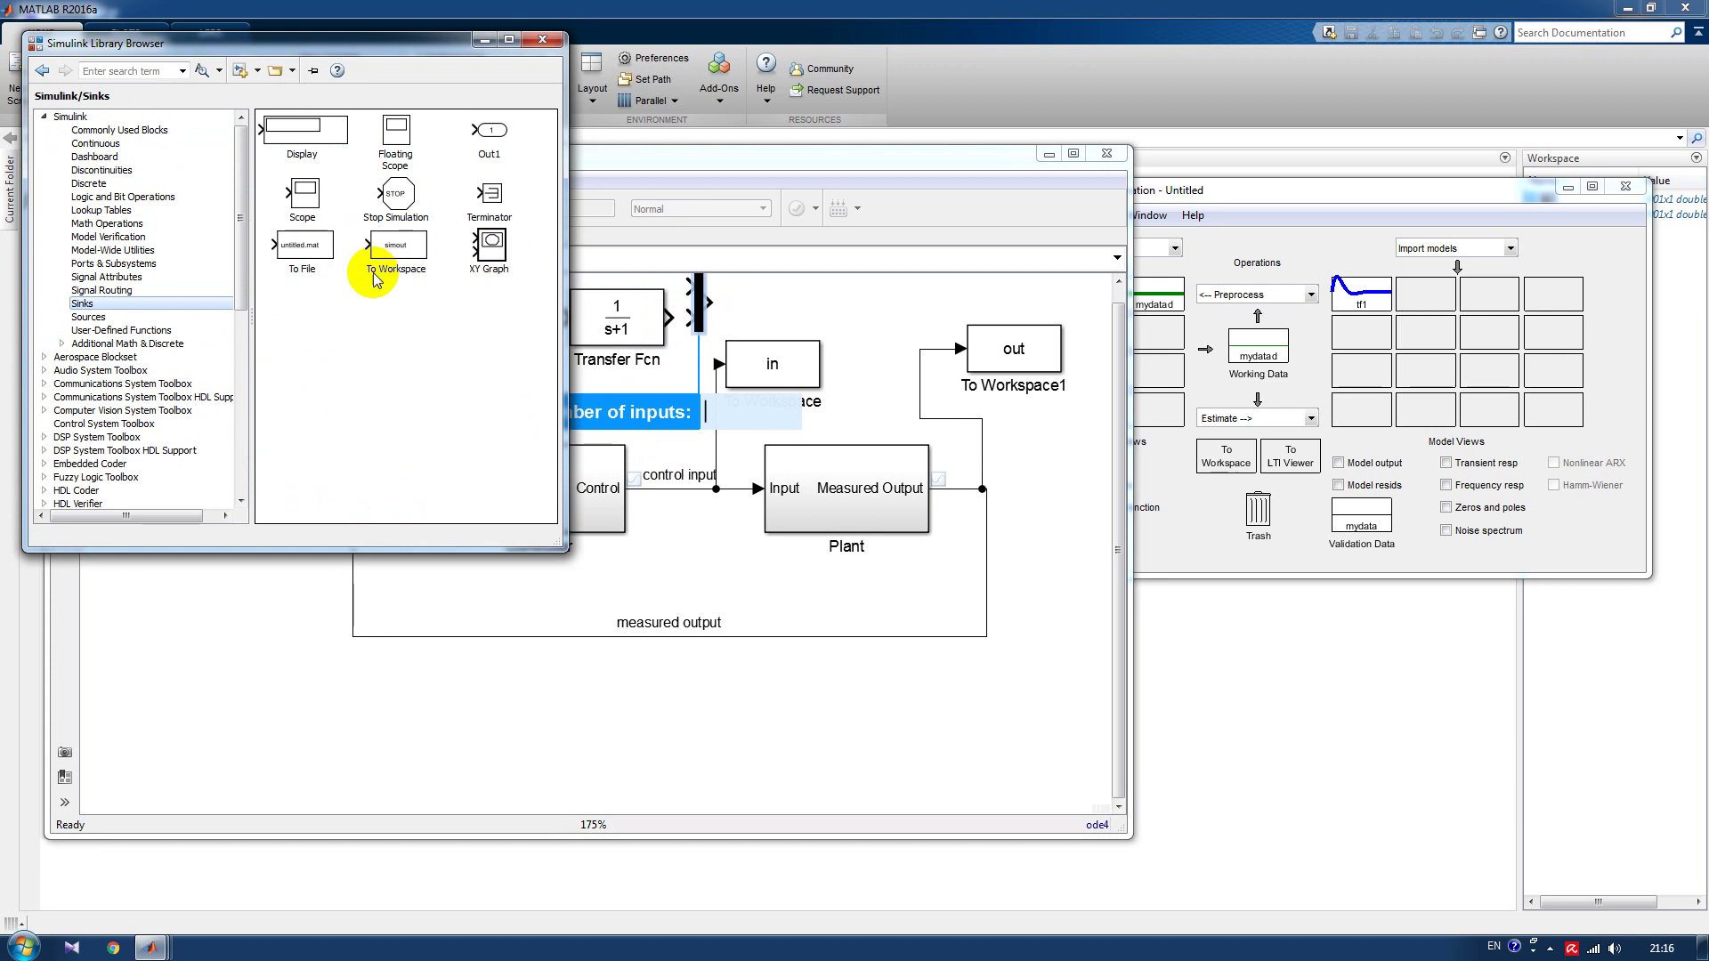
left_click_drag(306, 222, 893, 694)
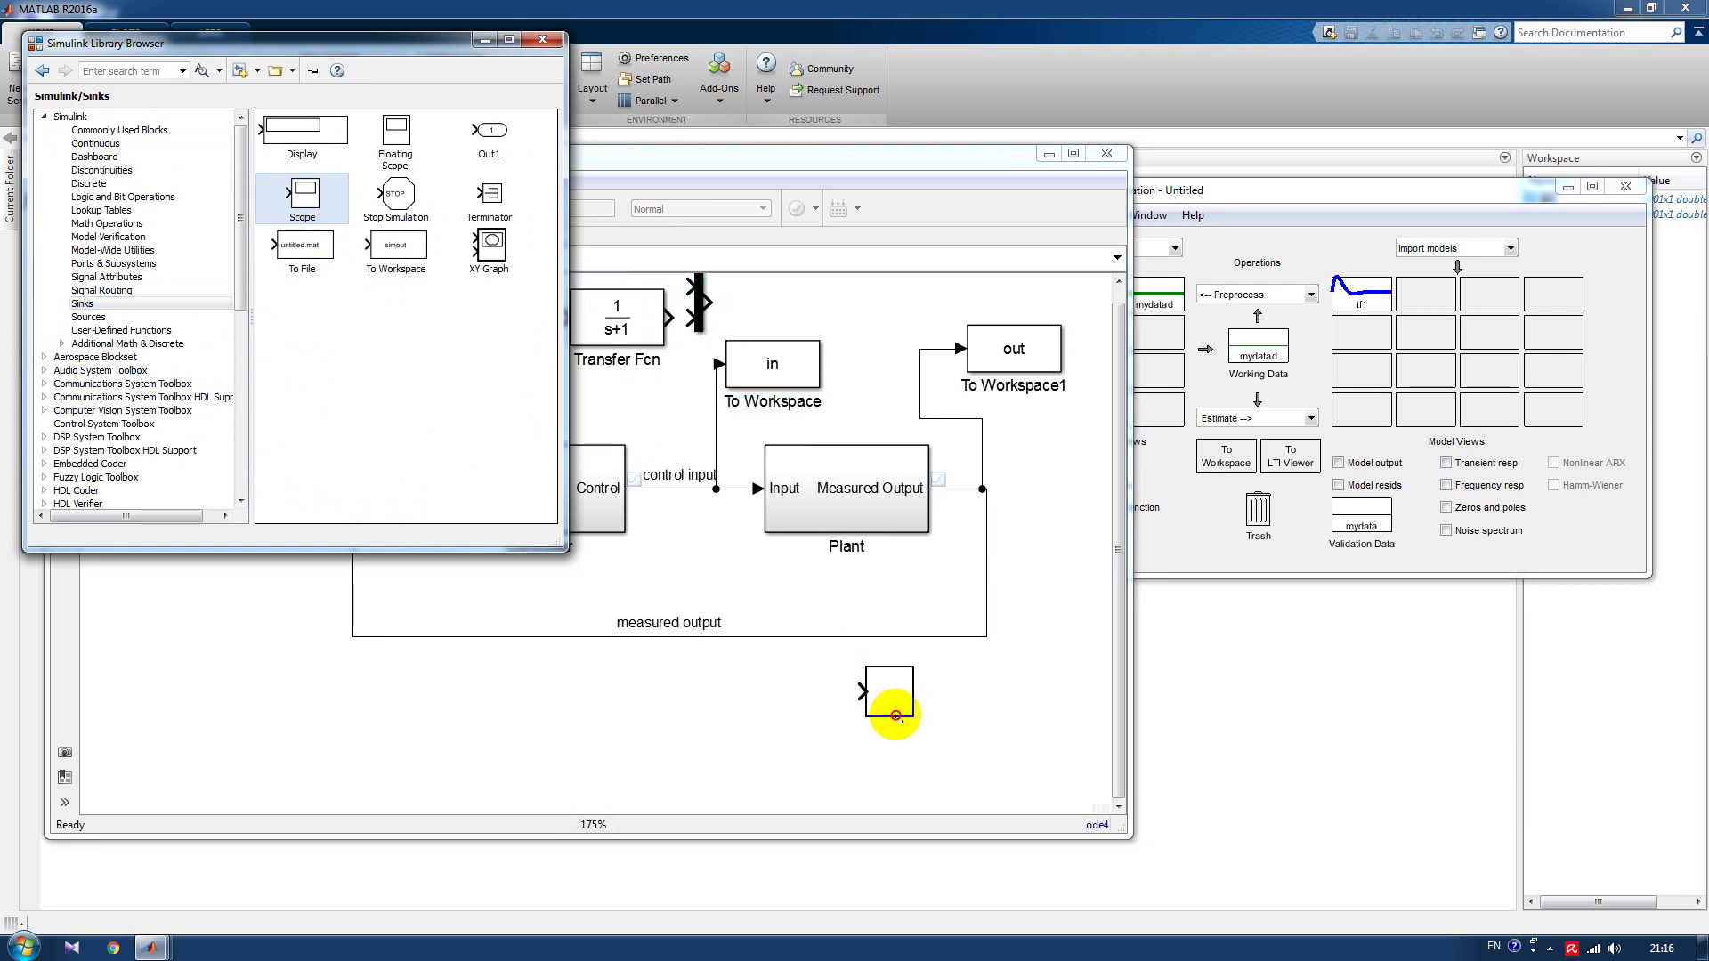
Move the new Transfer Fcn, Mux and Scope to the right and shift the original loop up-left.
left_click(1073, 153)
scroll(1148, 498, "down", 3)
left_click_drag(719, 293, 1246, 356)
left_click_drag(974, 650, 1477, 462)
left_click_drag(320, 307, 1110, 676)
left_click_drag(1056, 374, 690, 172)
Copy the whole control loop below the original and delete the copy's To Workspace blocks.
left_click_drag(86, 151, 889, 579)
left_click_drag(708, 382, 712, 703)
left_click(820, 365)
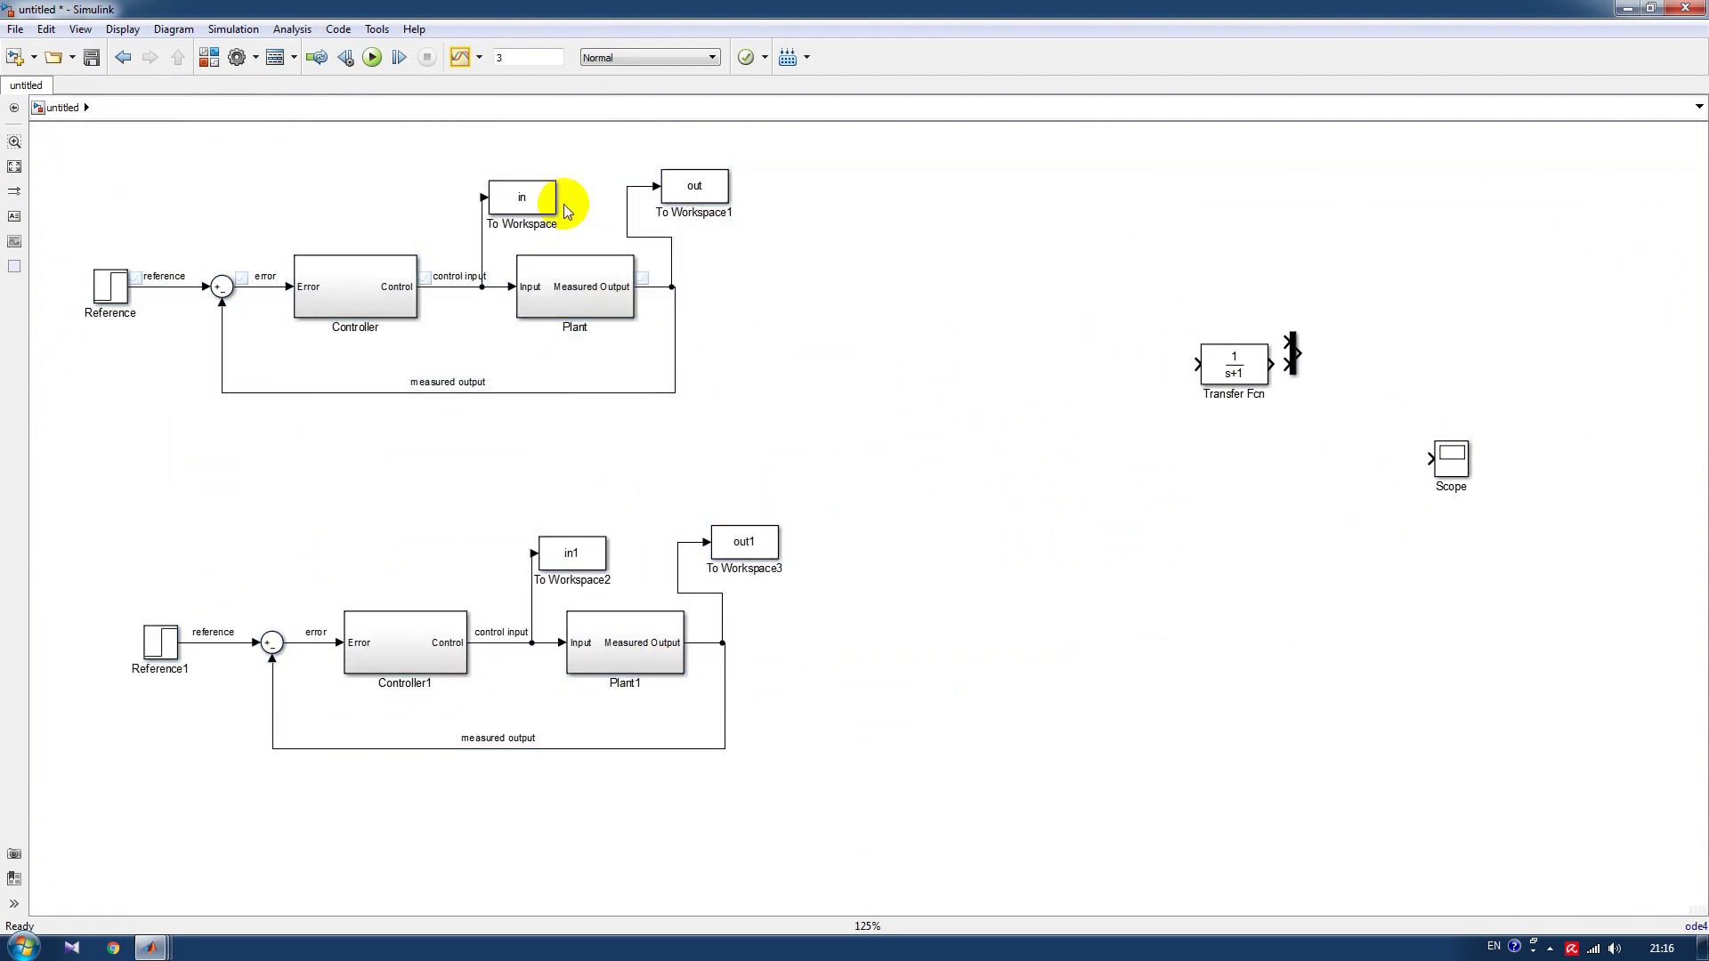
left_click_drag(491, 488, 771, 576)
key("Delete")
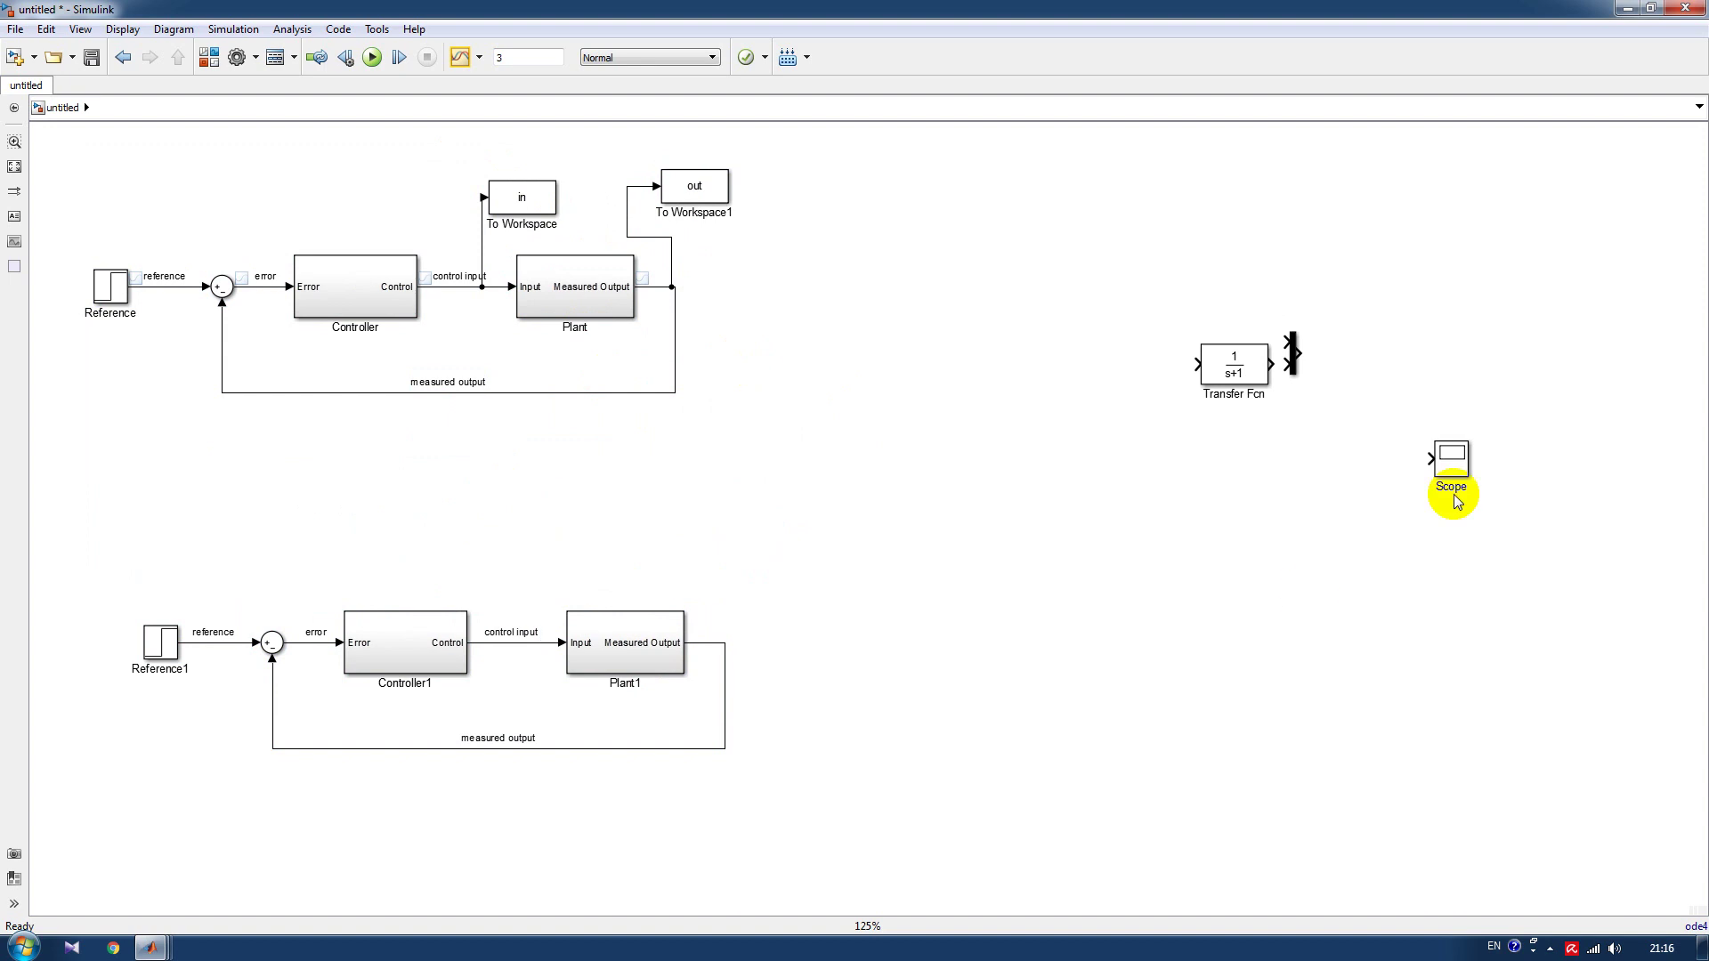
Delete Plant1 from the copied loop and move the Mux and Transfer Fcn next to it.
left_click(1294, 368)
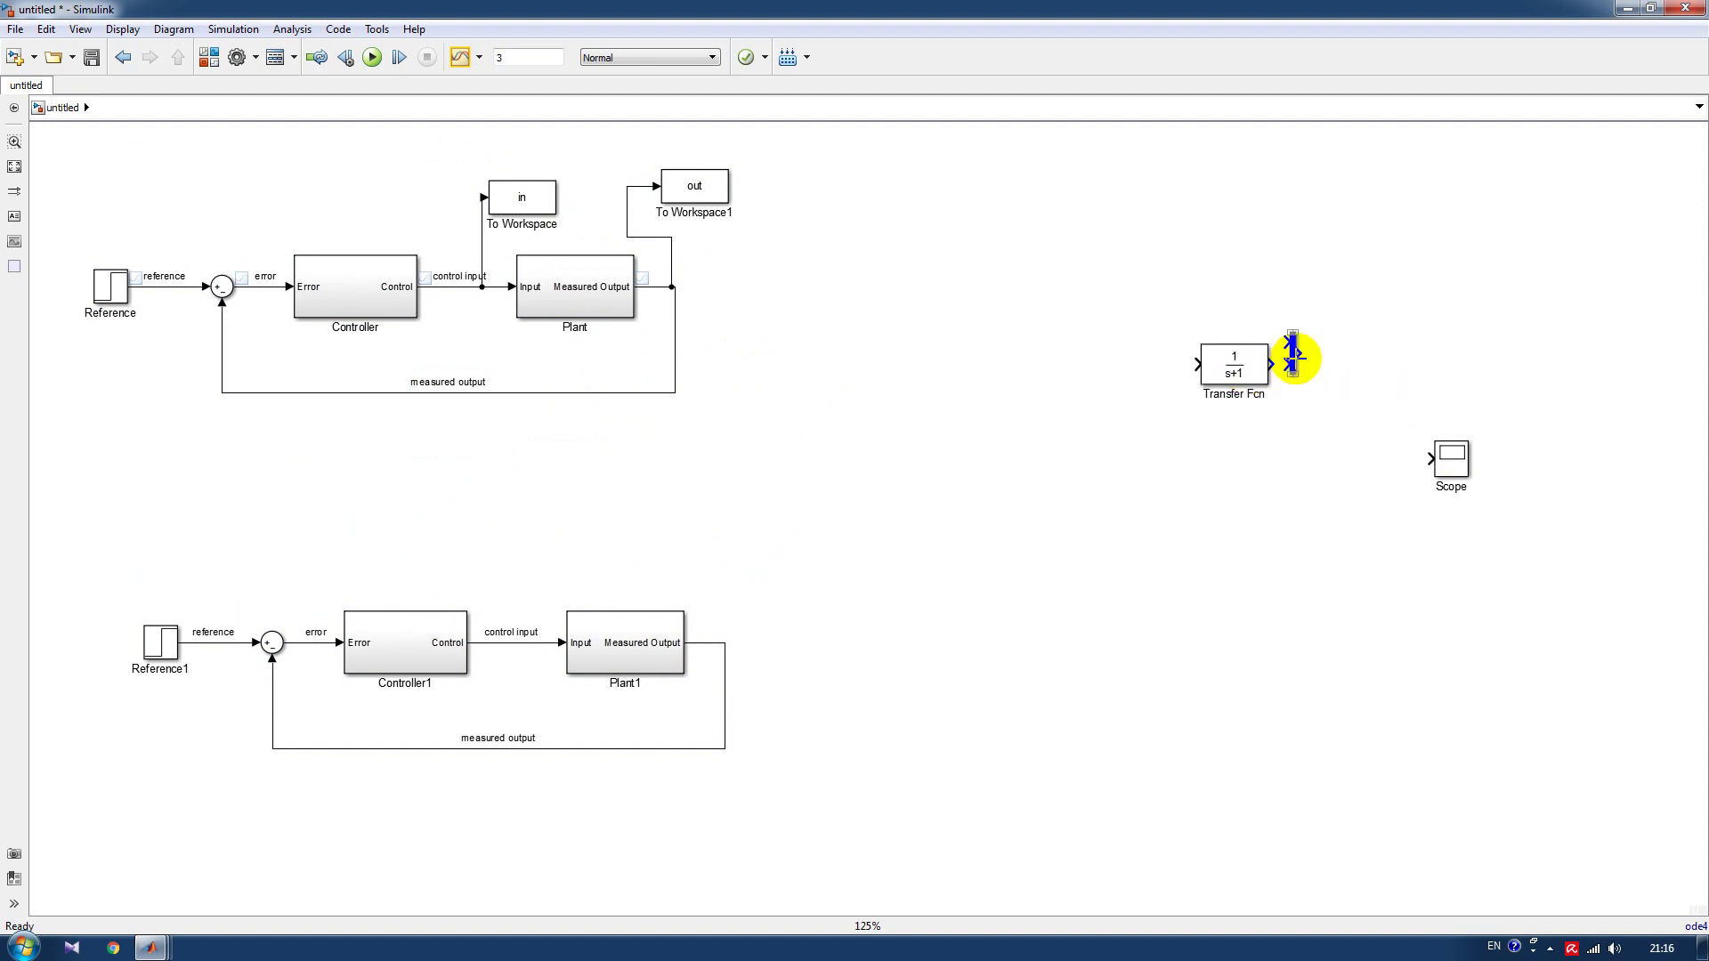
left_click_drag(1294, 360, 900, 463)
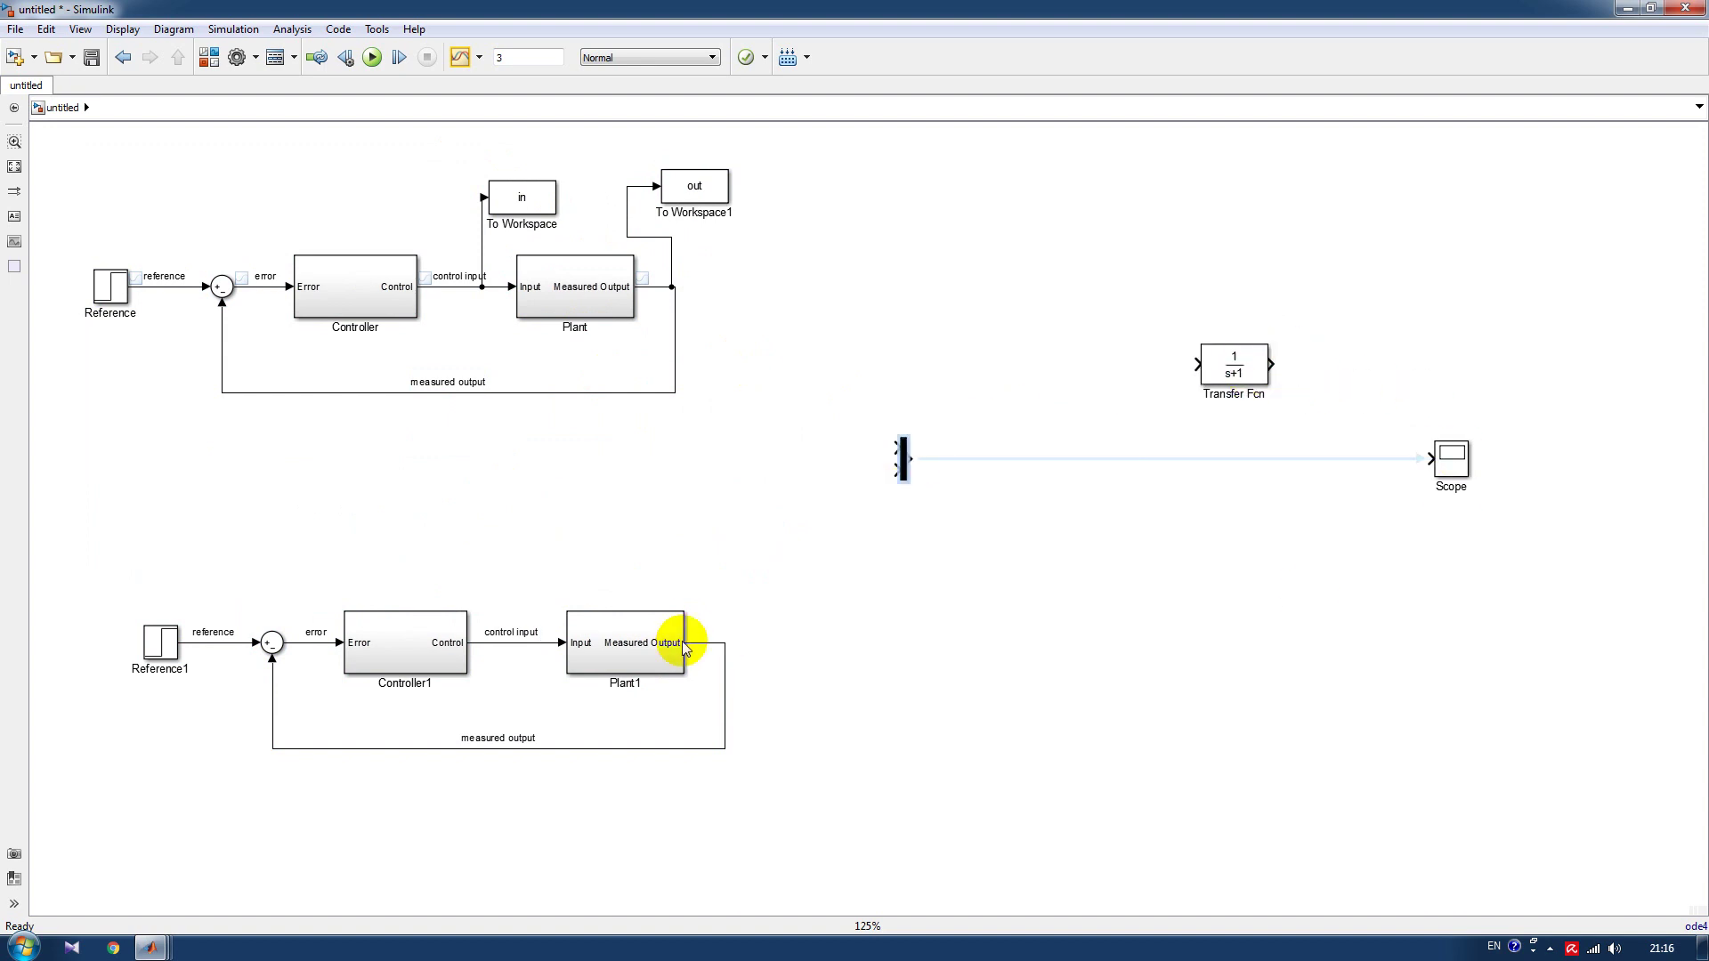
left_click(659, 643)
key("Delete")
left_click(1243, 373)
left_click_drag(1244, 374, 716, 498)
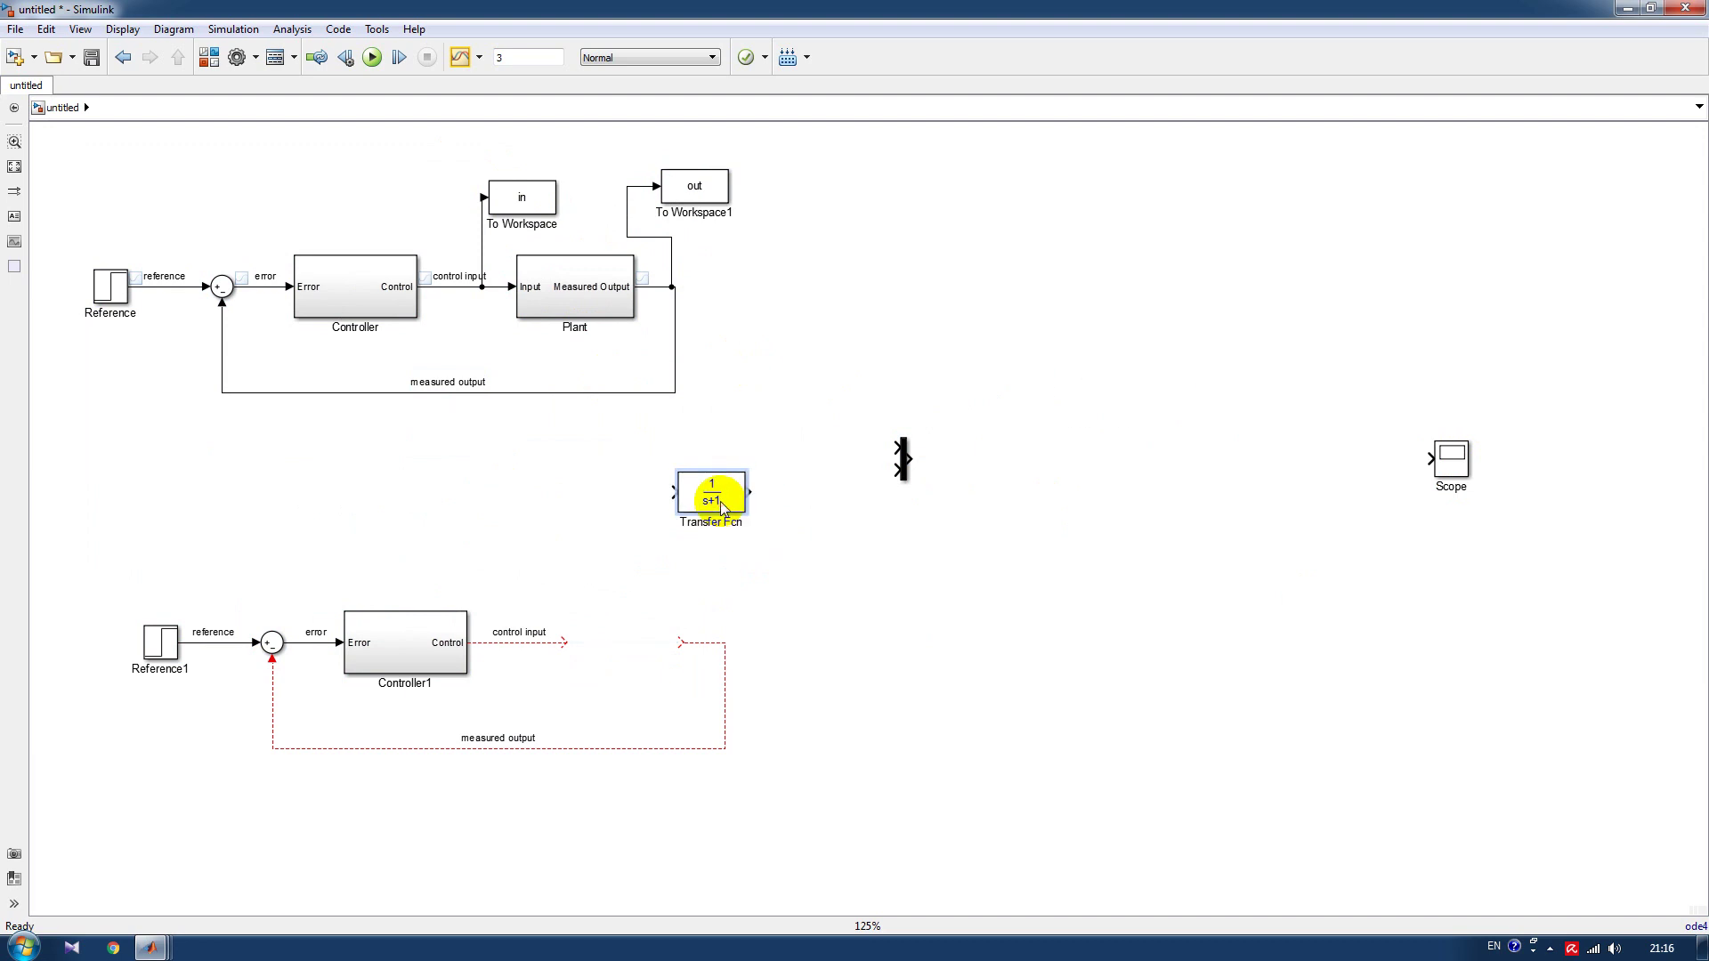
double_click(752, 14)
left_click_drag(924, 155, 900, 210)
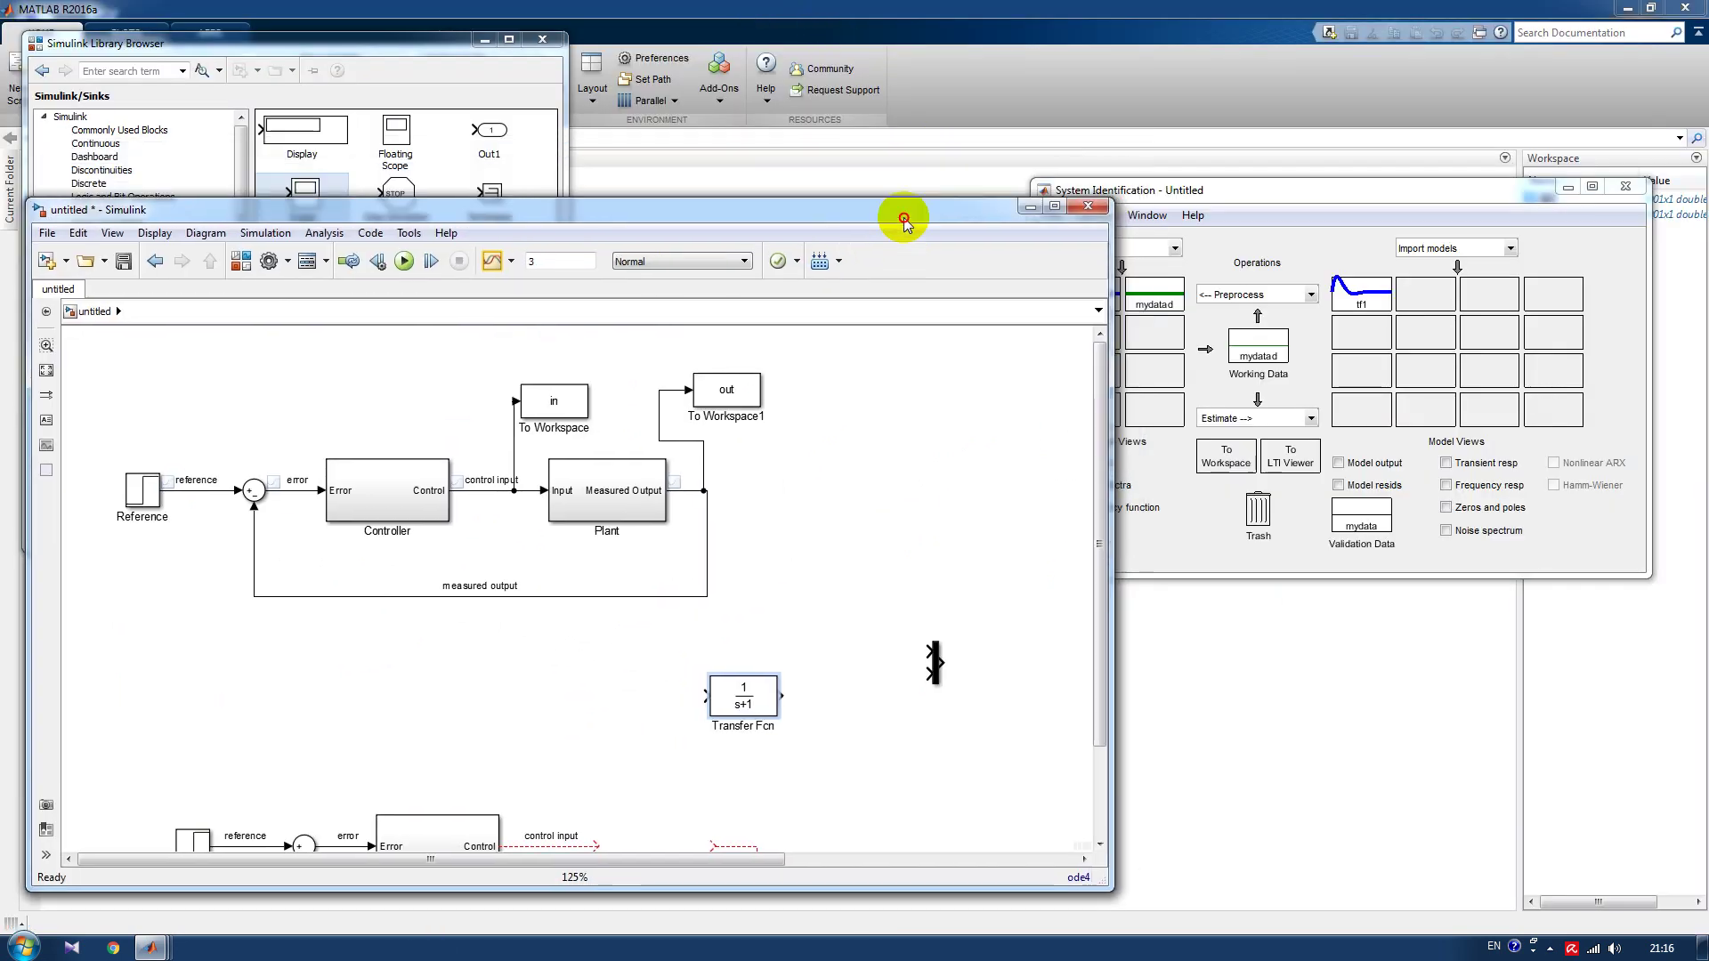
Set the Transfer Fcn to Numerator [257] and Denominator [1 18.65 257.3], matching tf1.
left_click(1353, 298)
double_click(1353, 298)
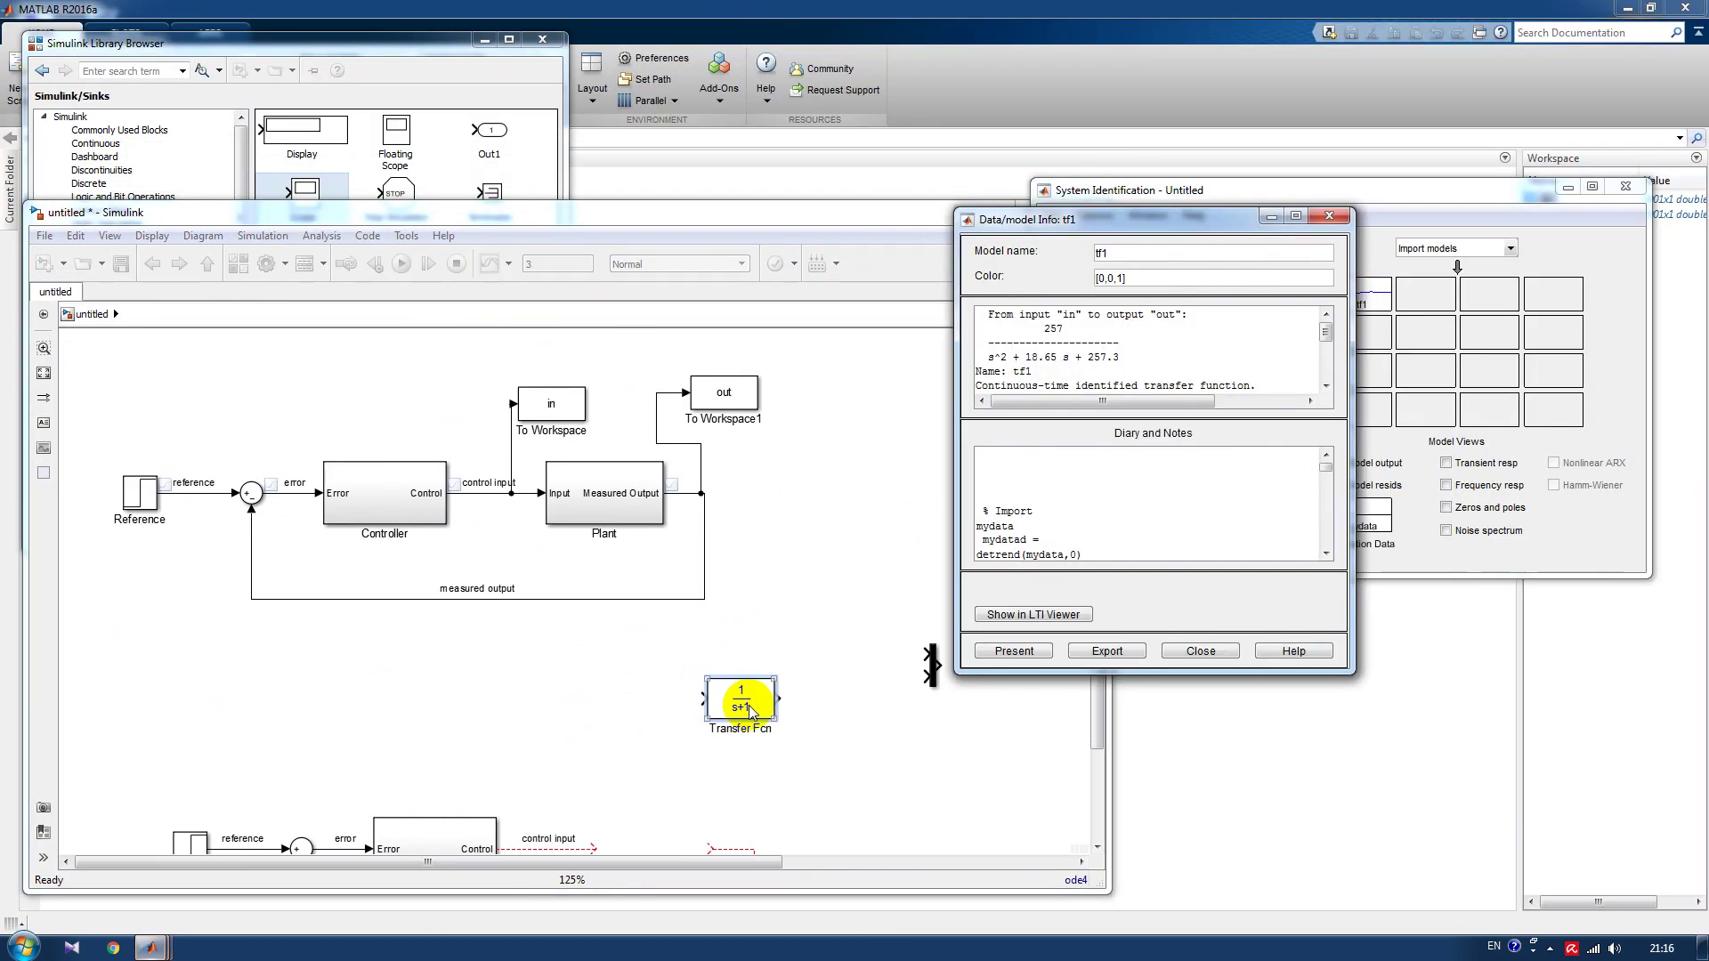
double_click(741, 699)
left_click_drag(964, 225, 703, 222)
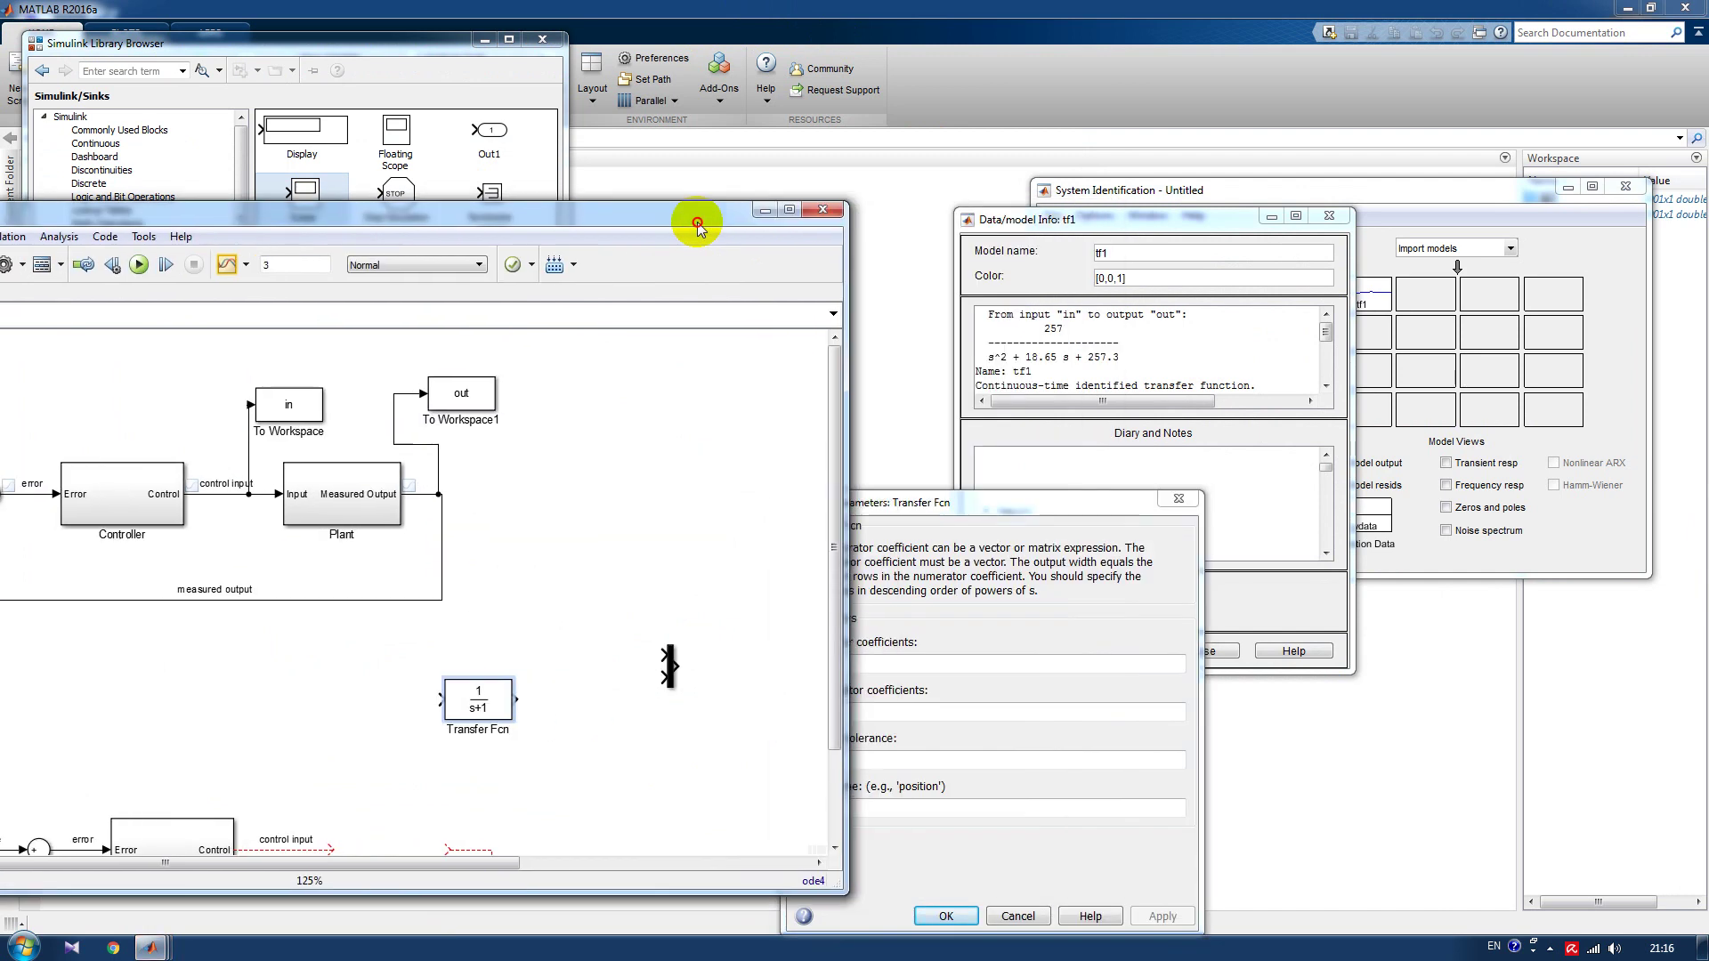
left_click_drag(990, 500, 659, 366)
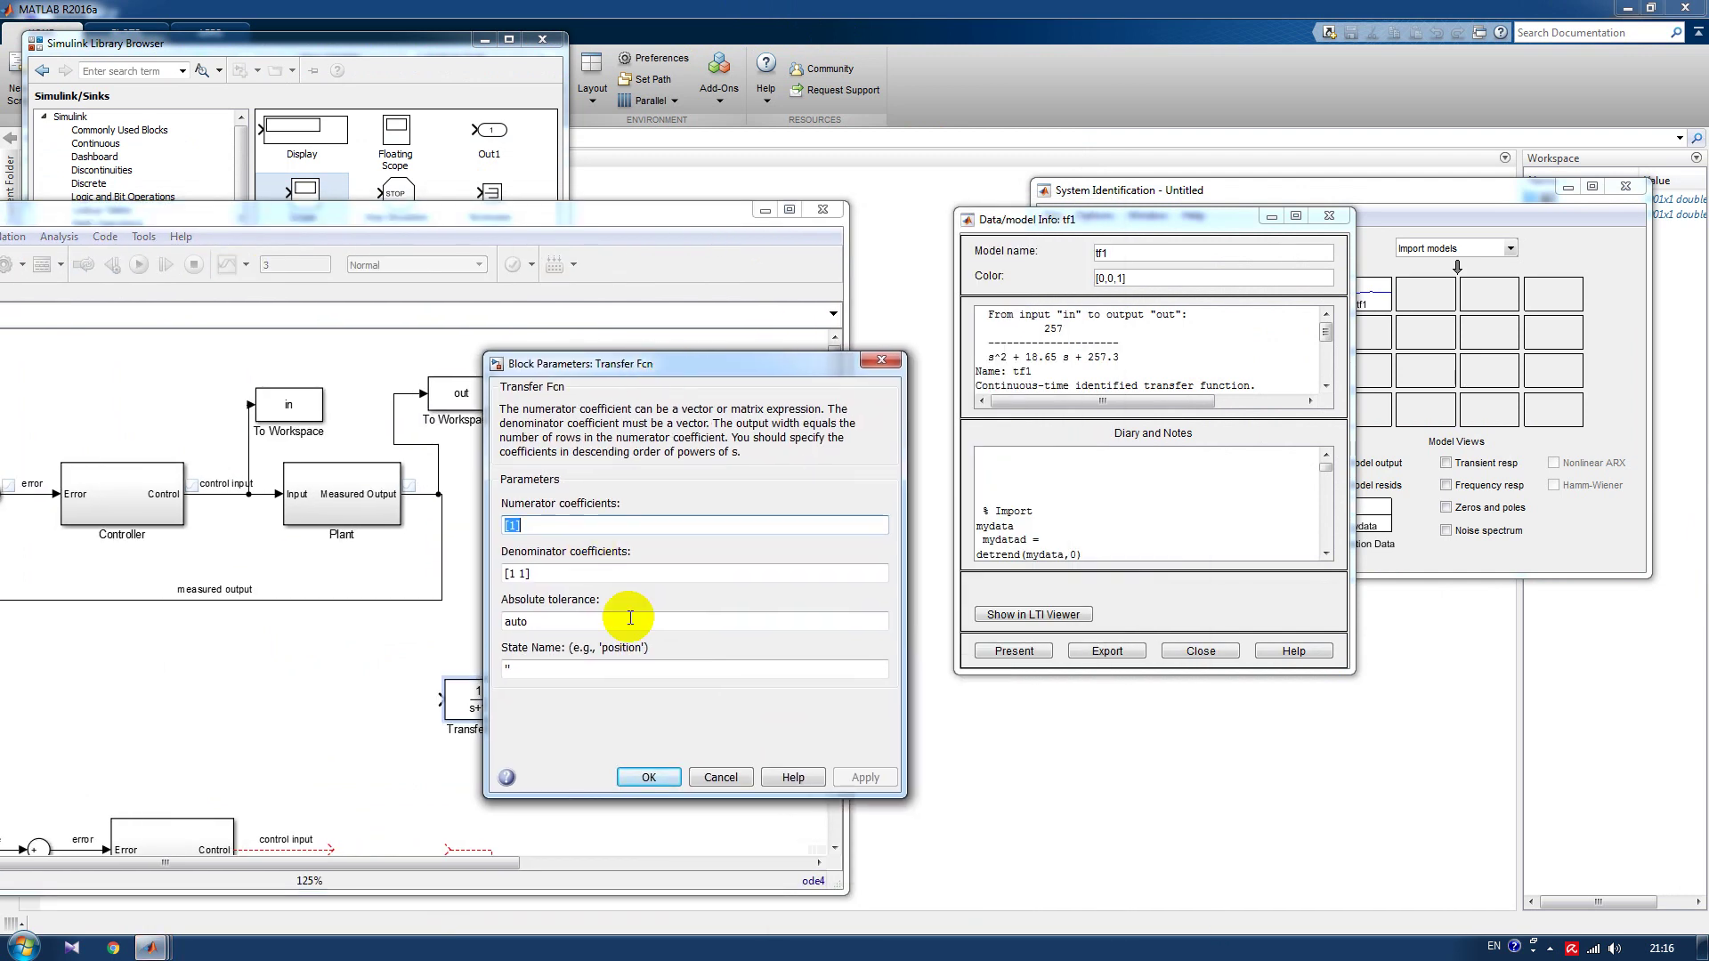
type("[257]")
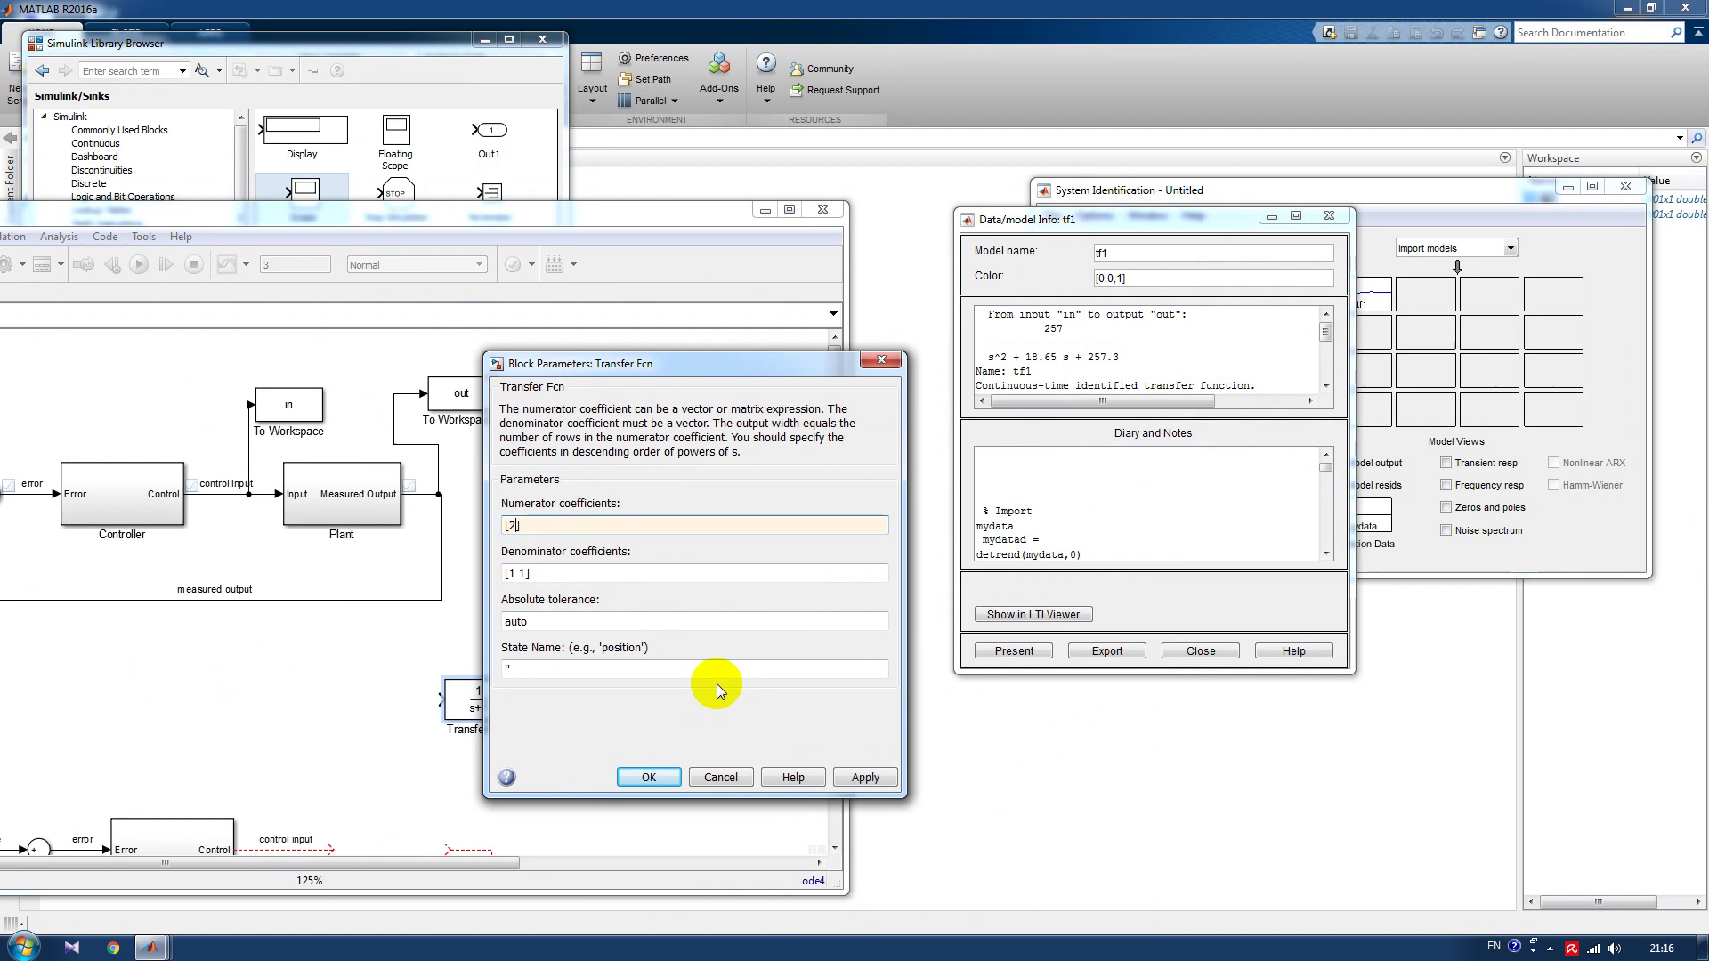
key("Tab")
type("[]")
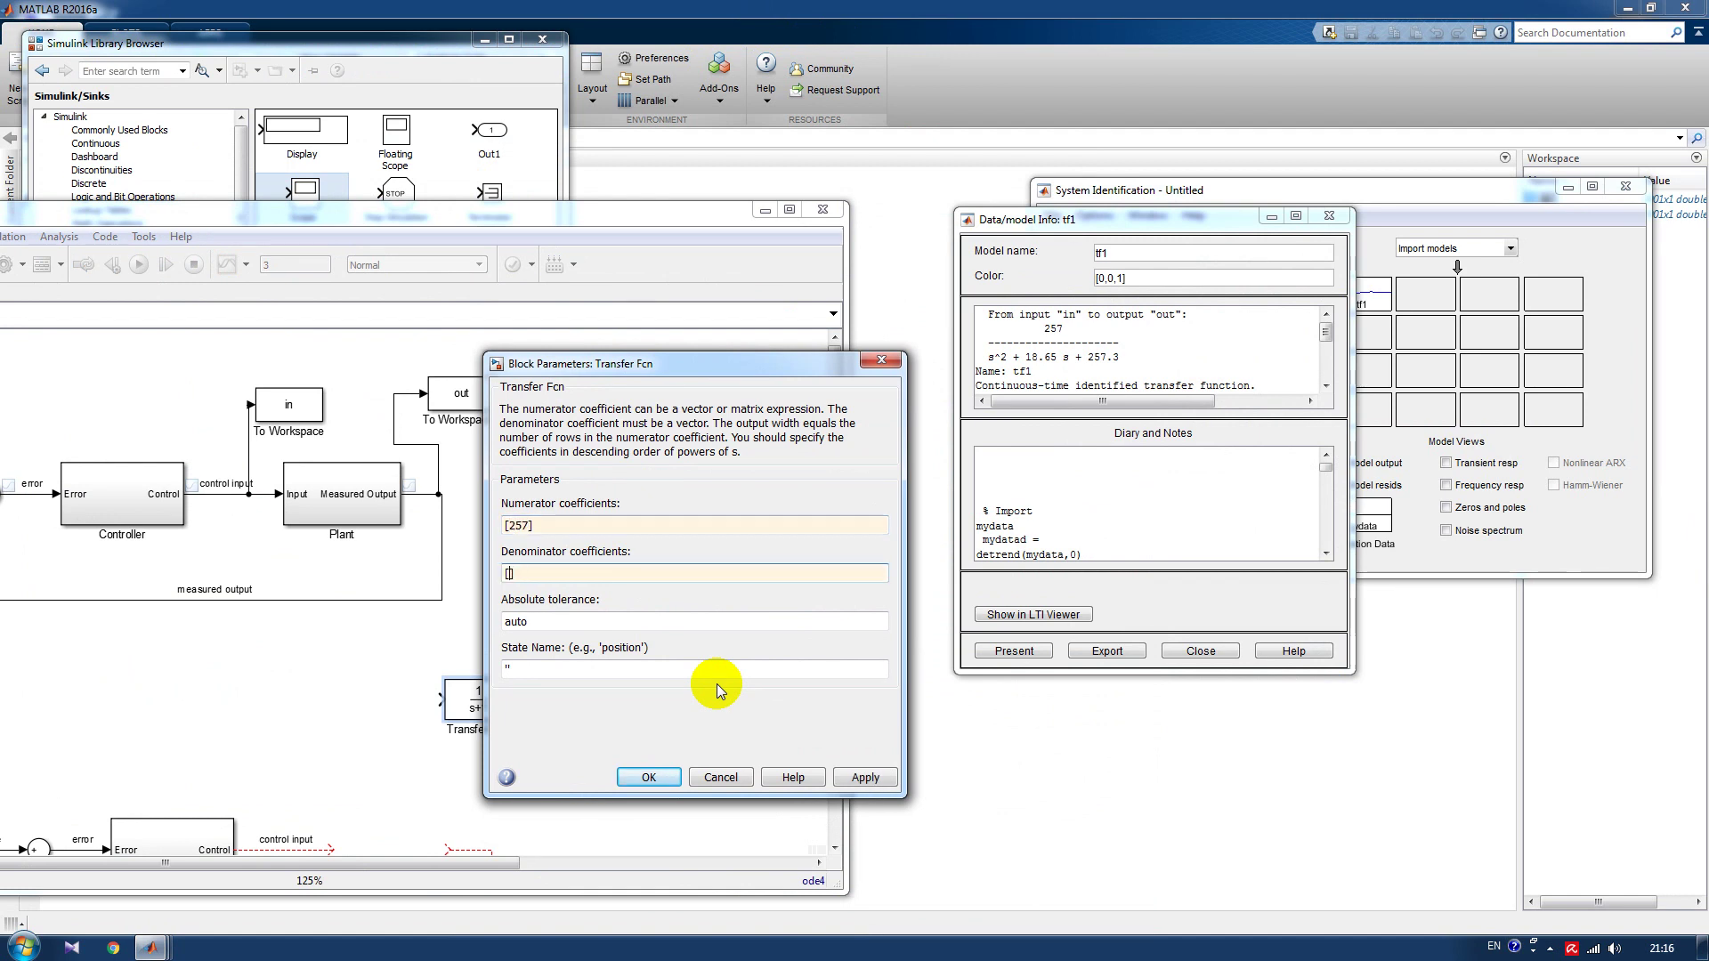
type("1 18.65 257.3")
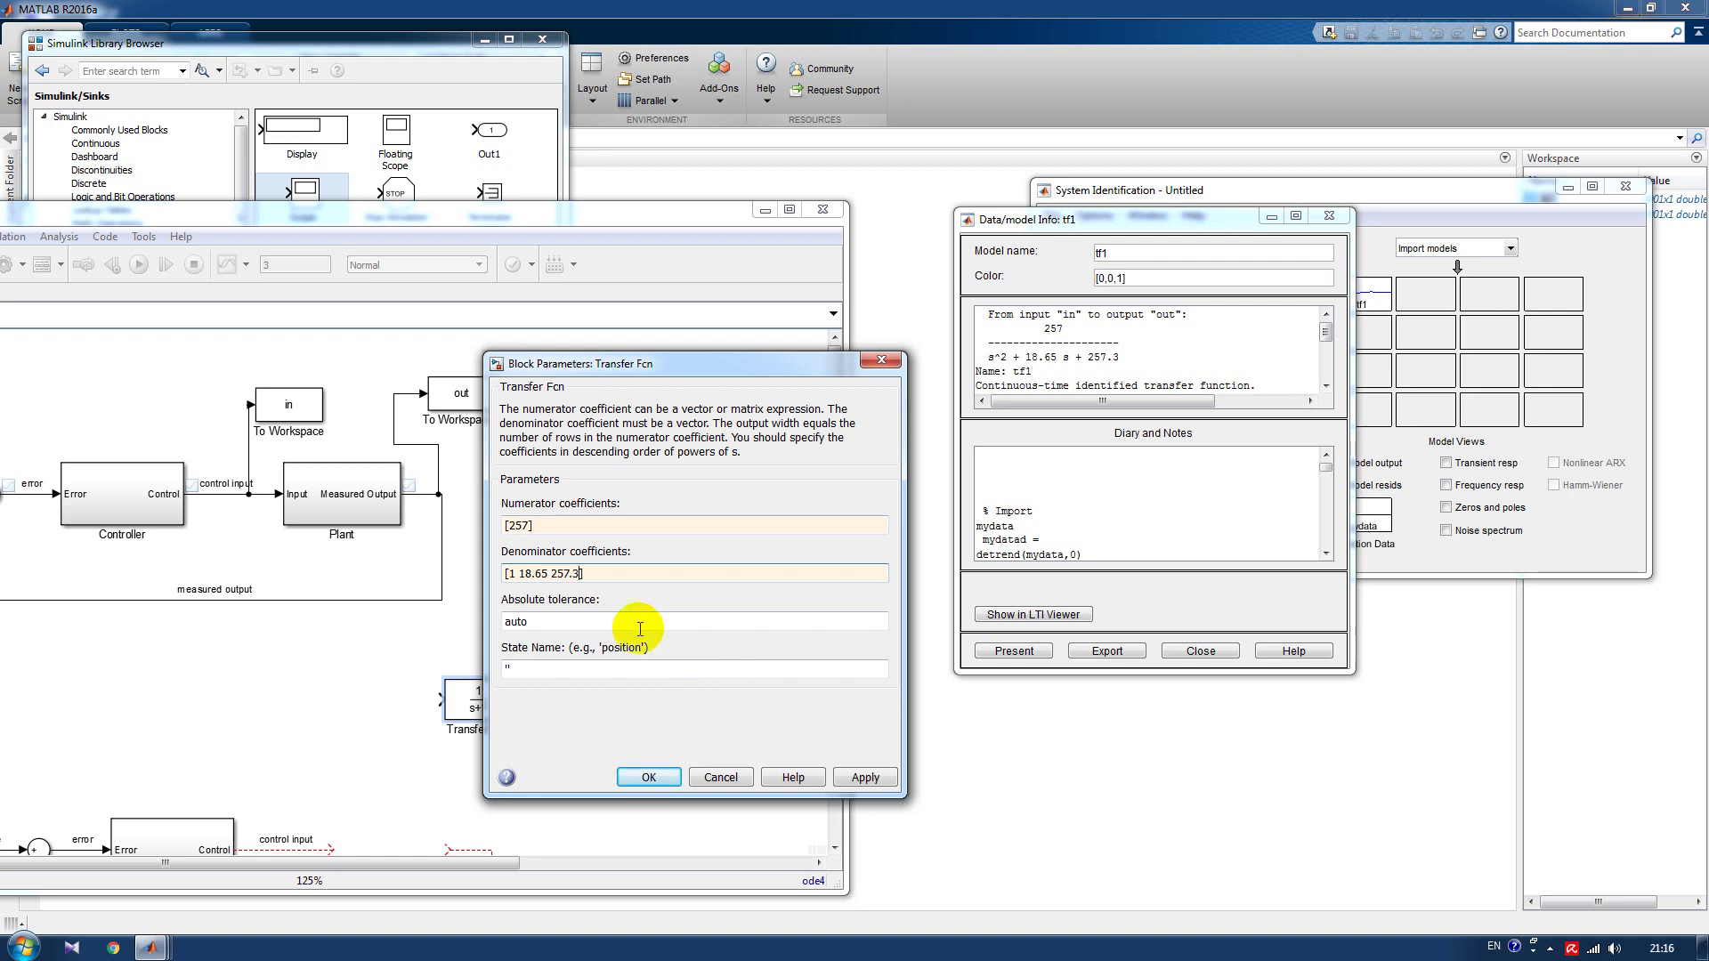
left_click(668, 773)
left_click_drag(649, 213, 757, 1)
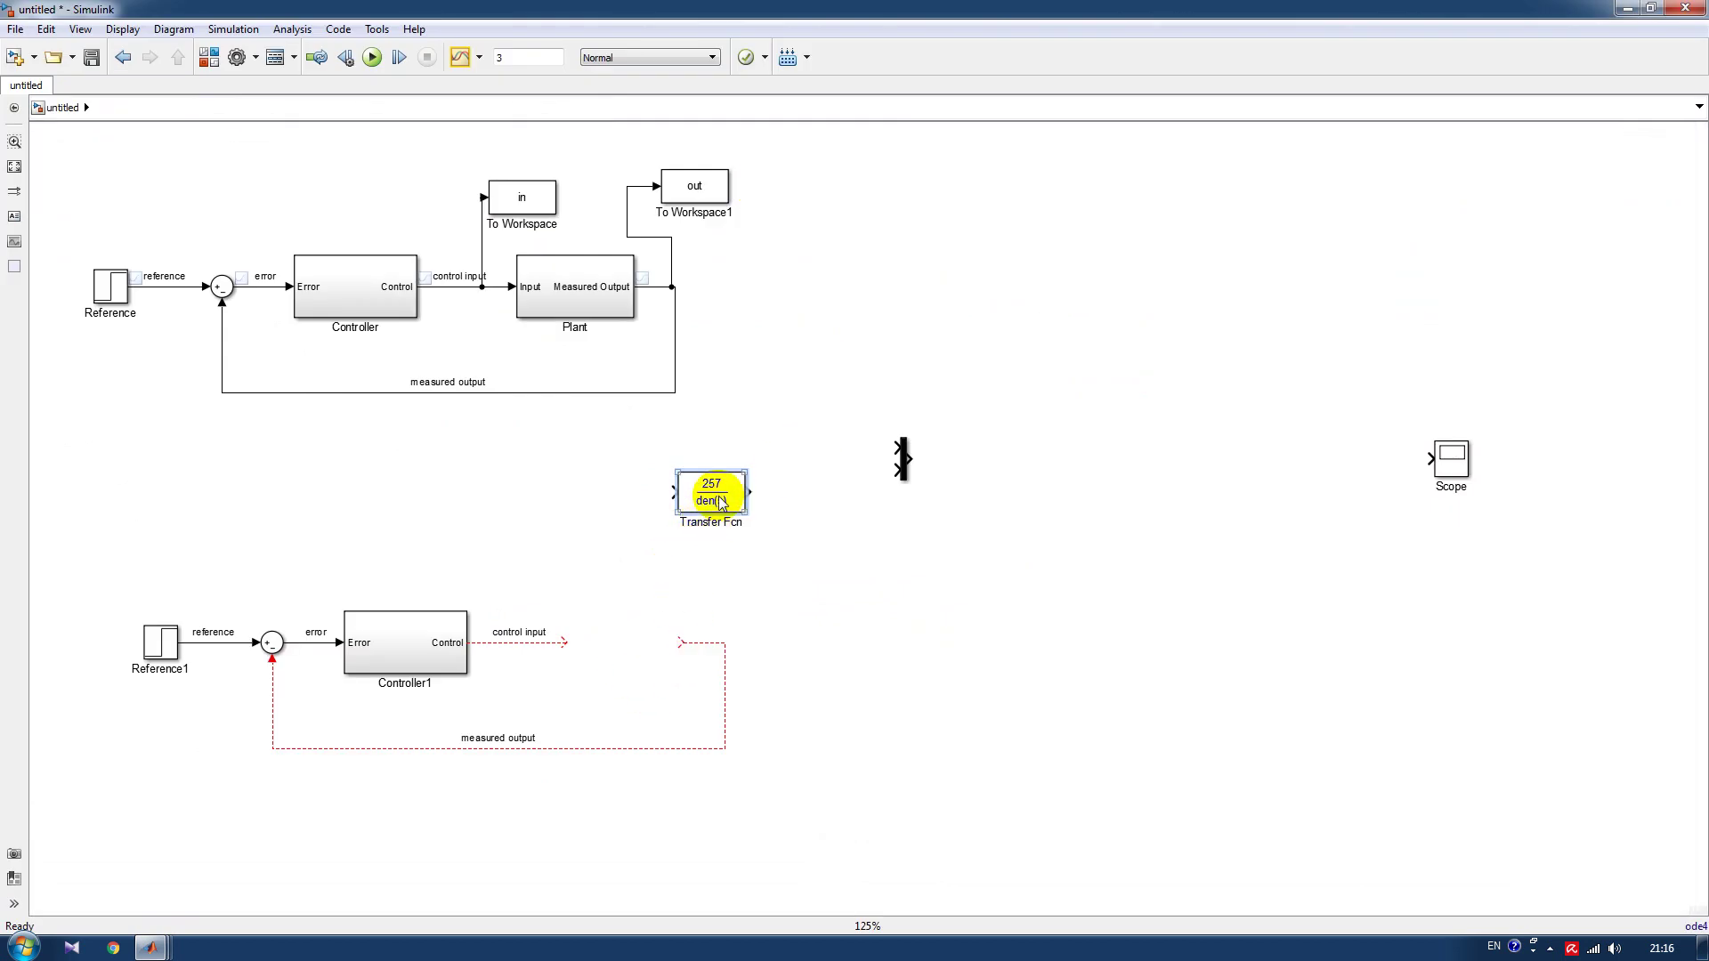
Fit the Transfer Fcn into the copied loop's gap and wire both measured outputs into the Mux.
left_click_drag(742, 511, 642, 643)
left_click_drag(899, 449, 676, 385)
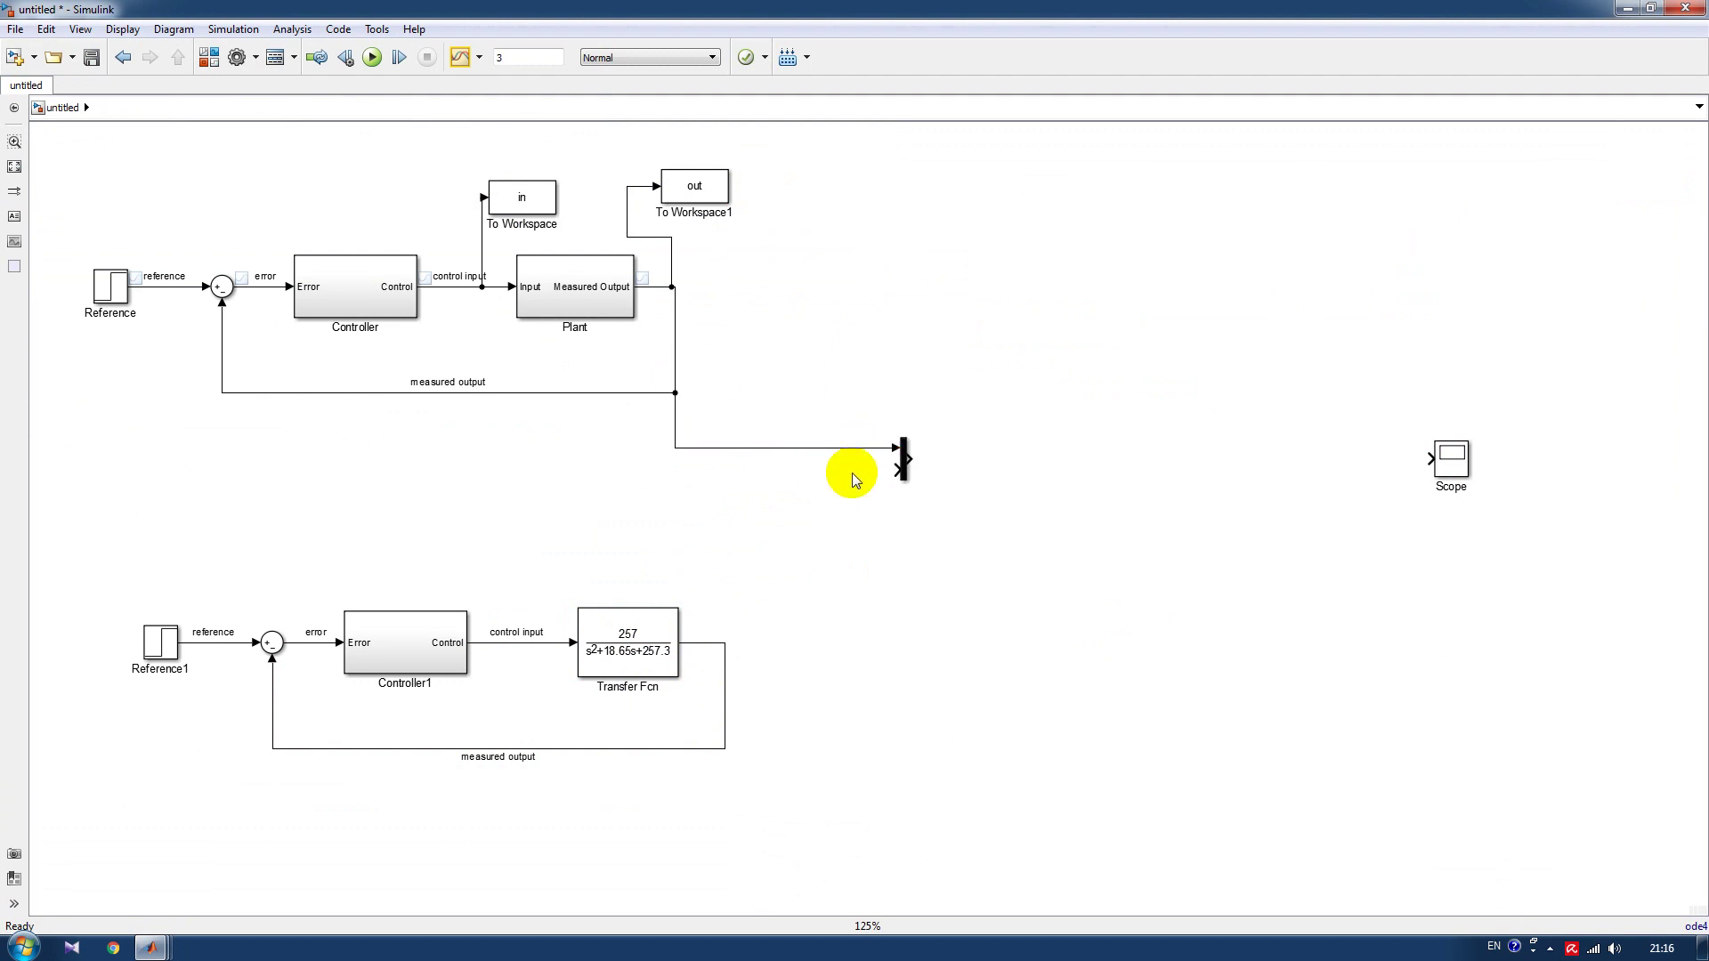
left_click_drag(900, 469, 724, 643)
Place the Scope beside the Mux, connect the Mux output to it, and run the simulation.
left_click(1459, 451)
left_click_drag(1454, 458, 1053, 458)
left_click_drag(1030, 459, 890, 470)
left_click_drag(1054, 460, 1027, 457)
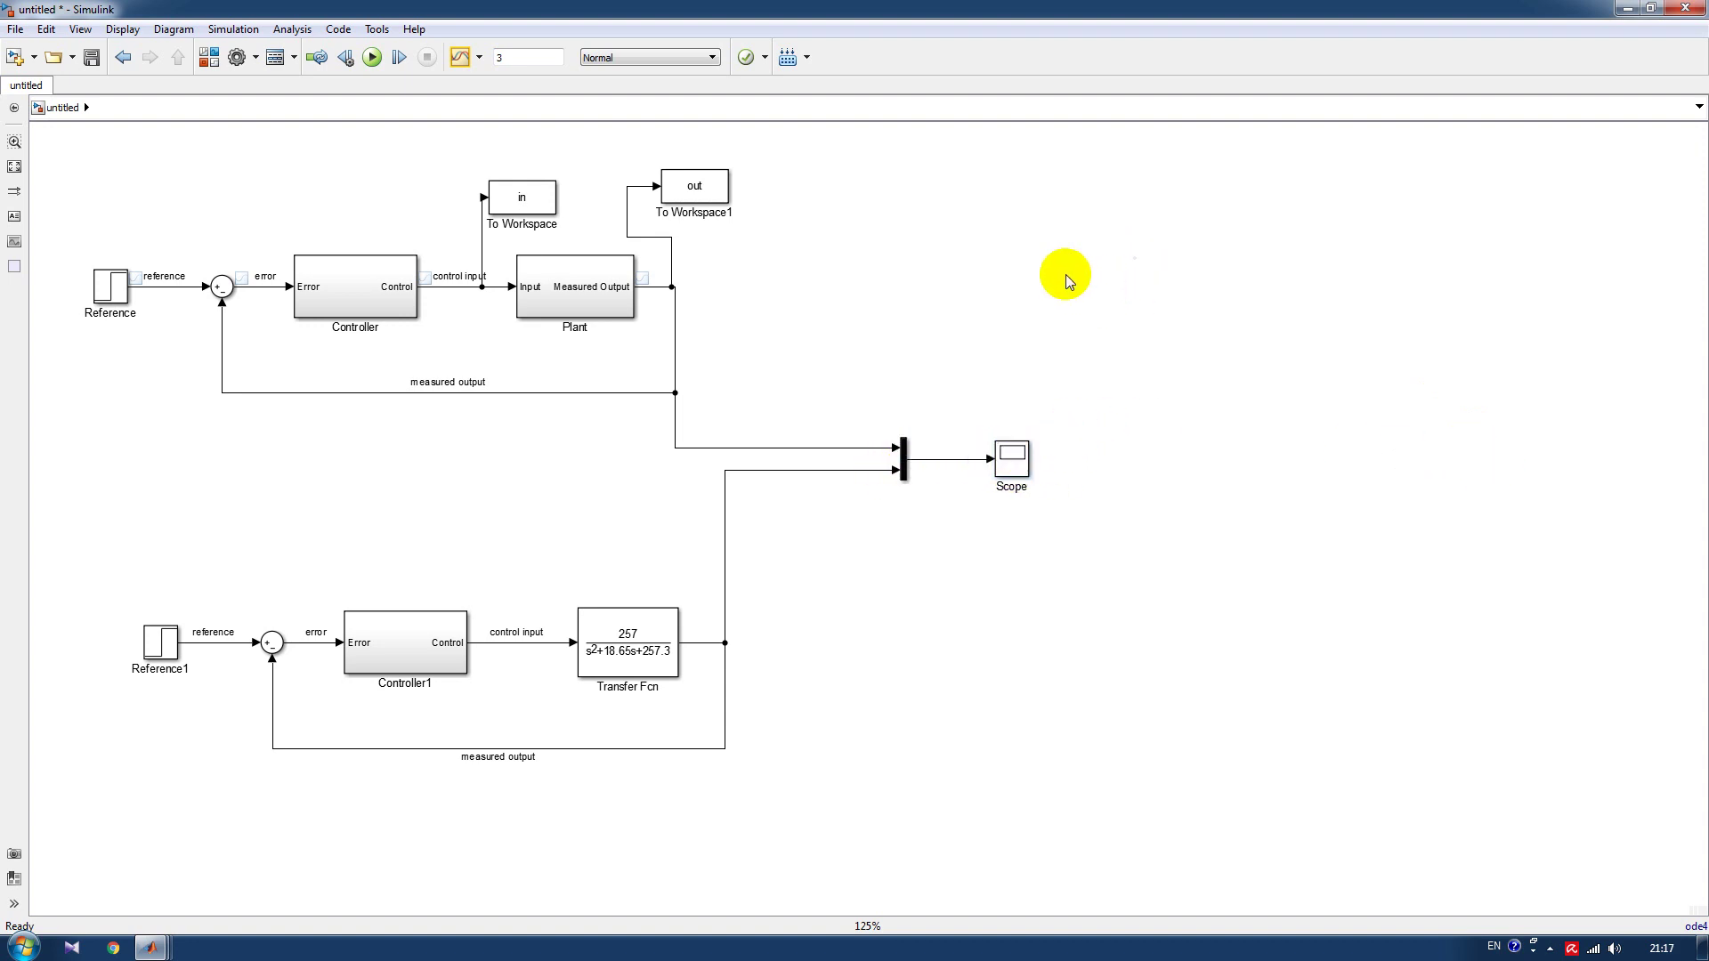
left_click(372, 57)
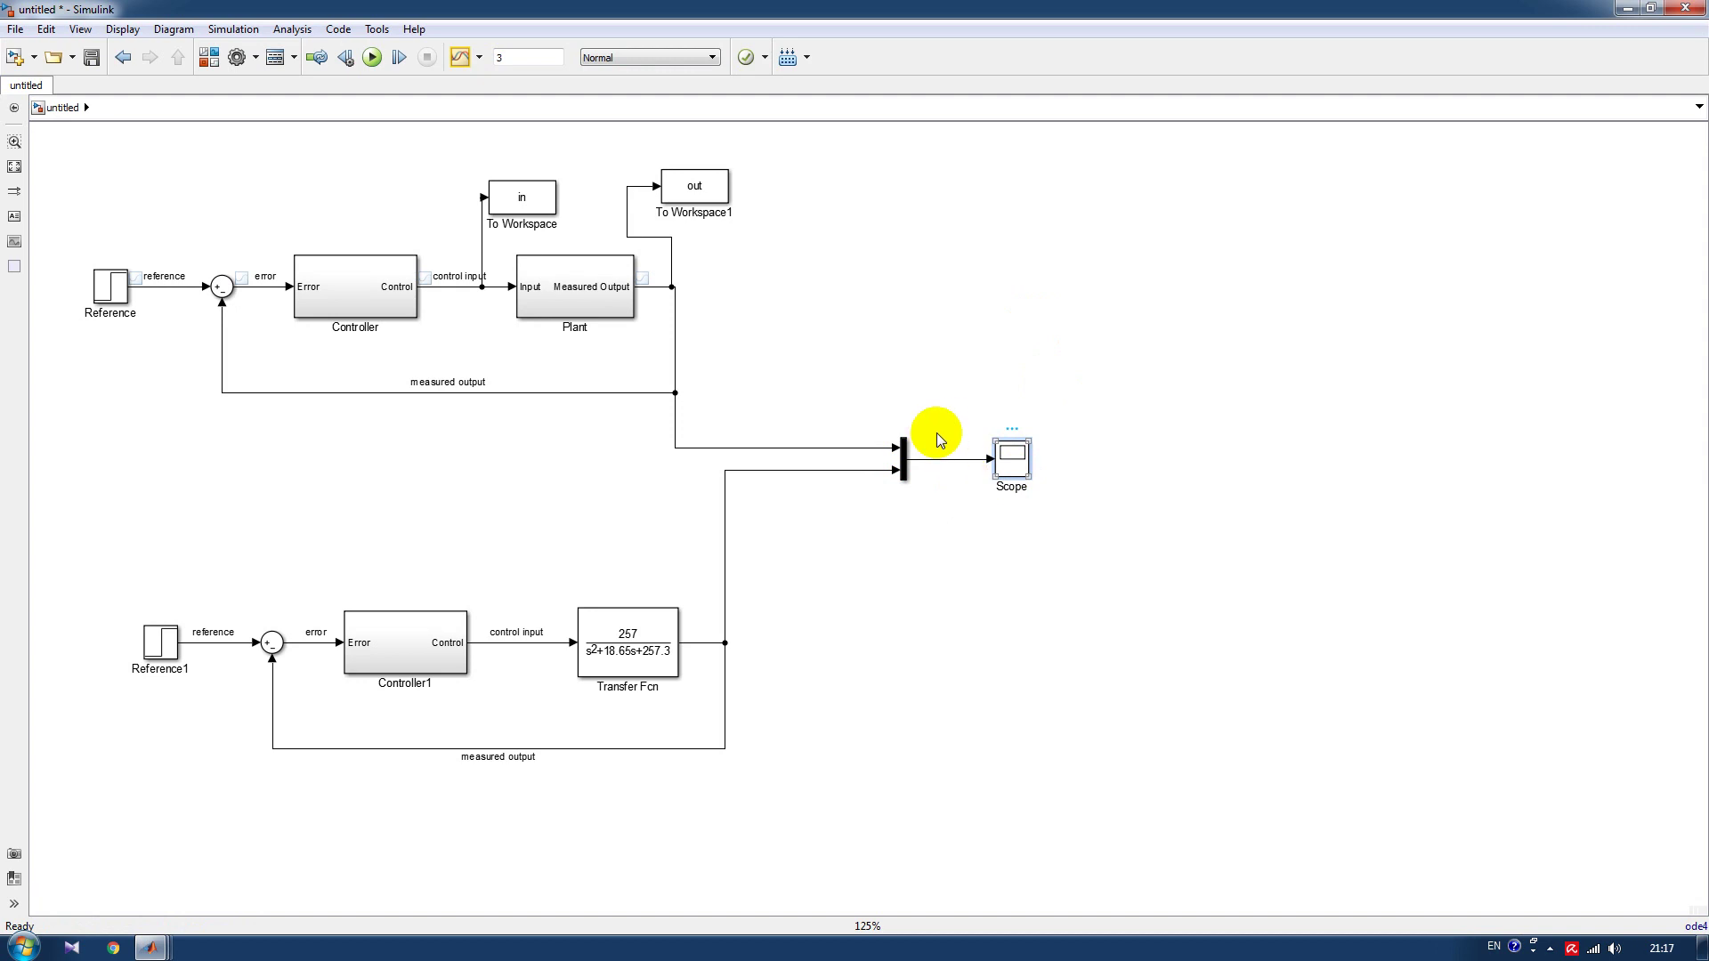
View both loops' overlaid step responses full-screen: overshoot near 1.27, settling at 1.
key("ctrl+t")
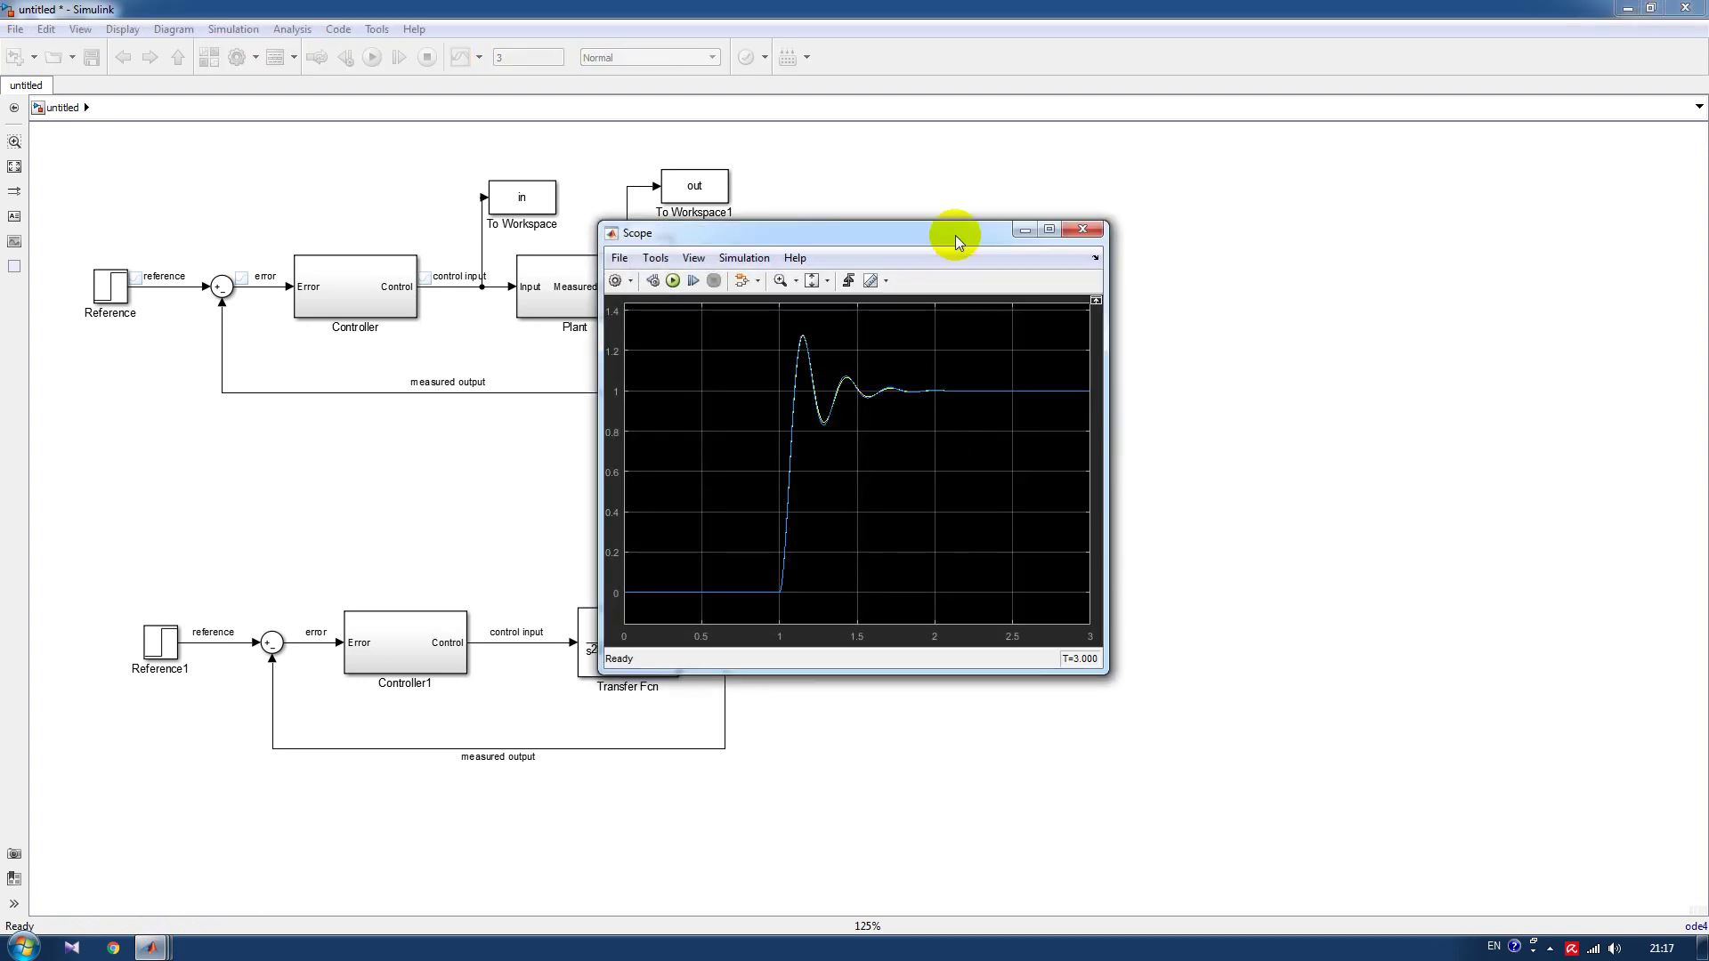
double_click(955, 233)
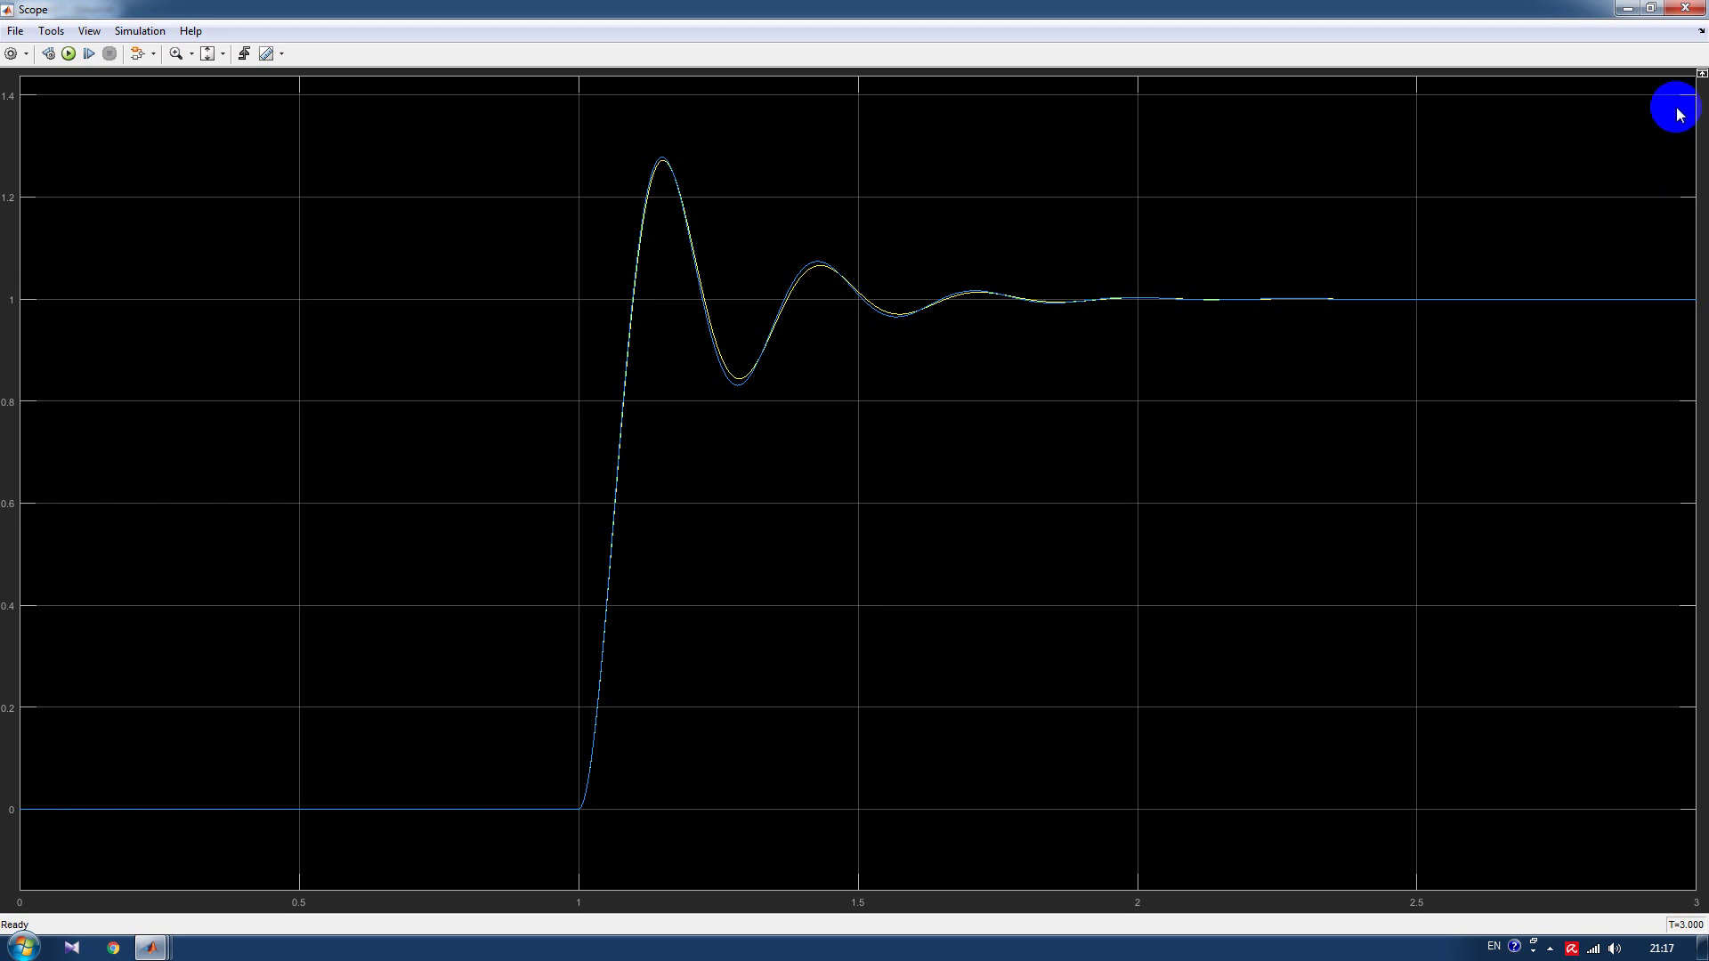
left_click(1685, 8)
left_click(1171, 505)
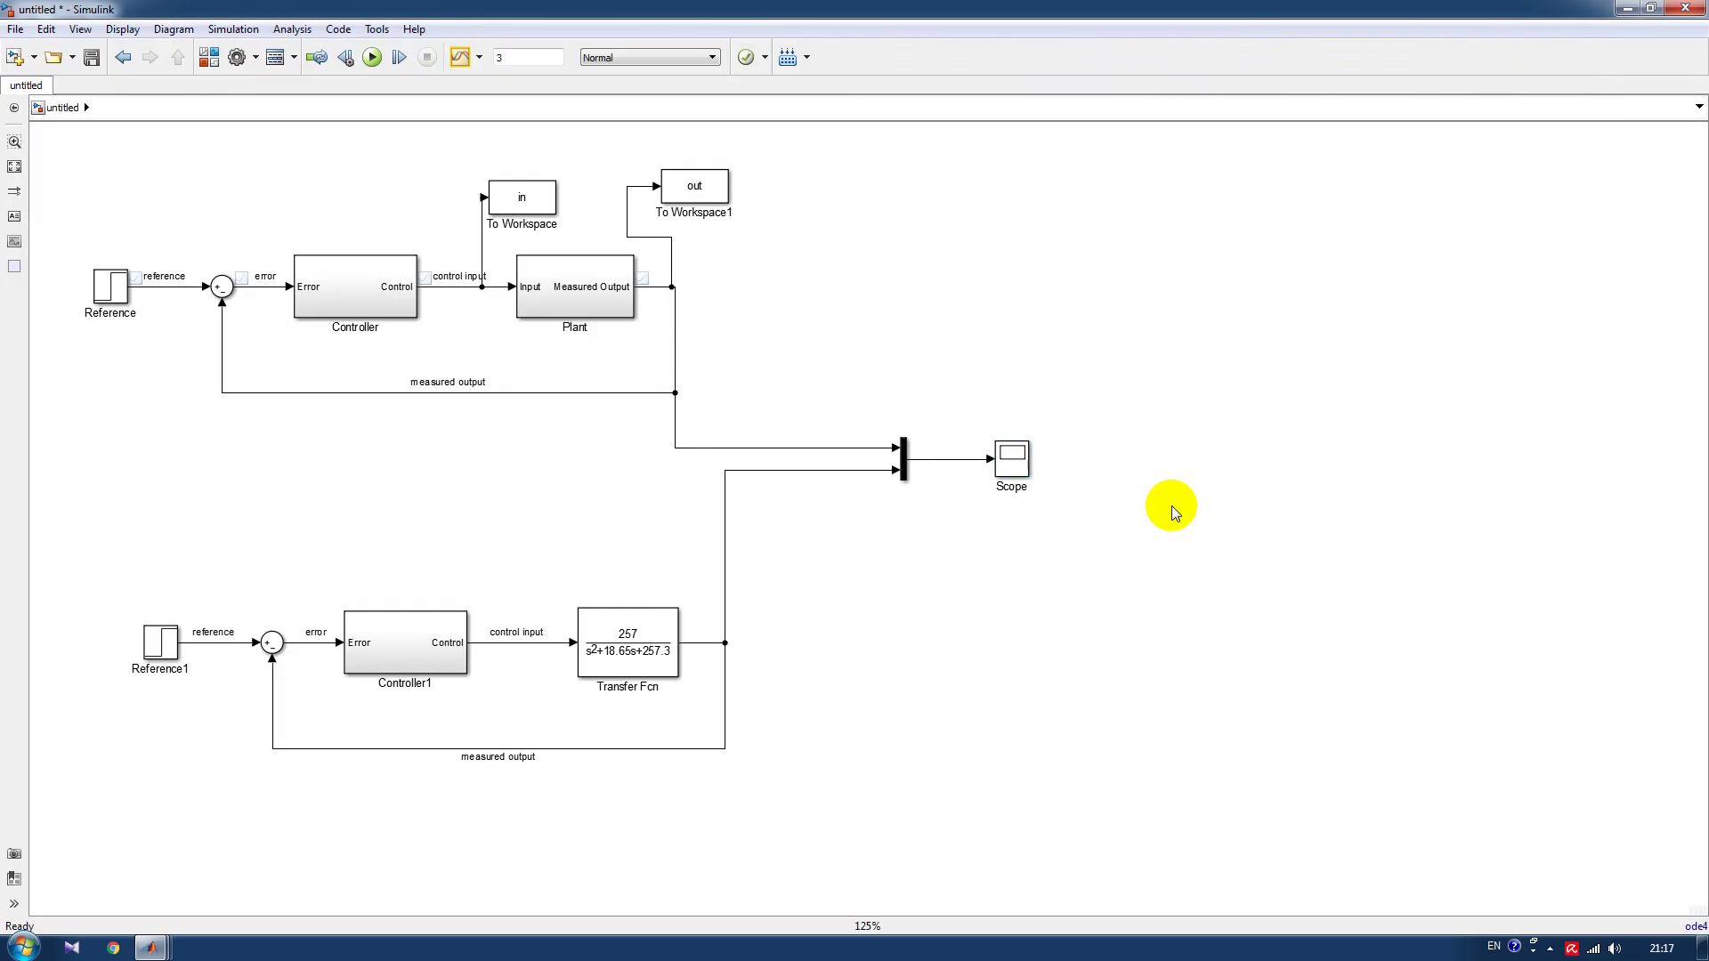